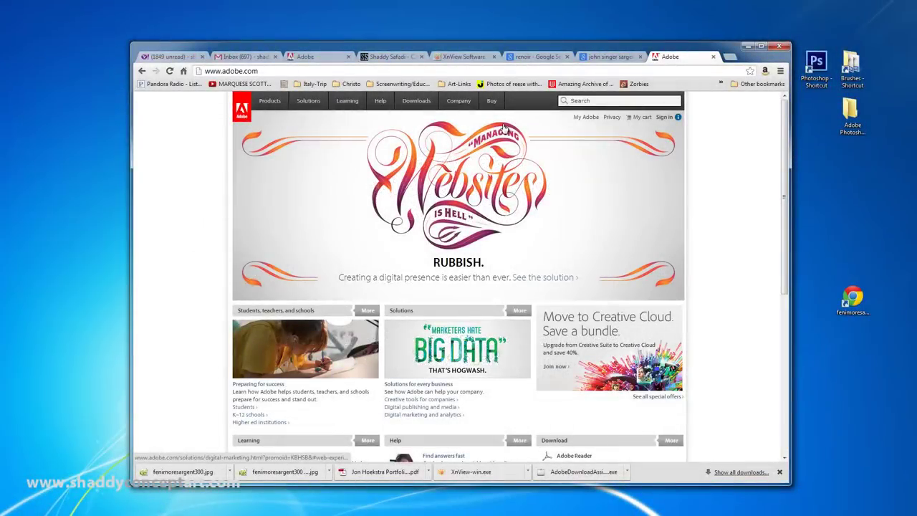
Step: From Adobe's product trials, download the Photoshop CS6 Extended trial installer in English
mouse_move(431, 104)
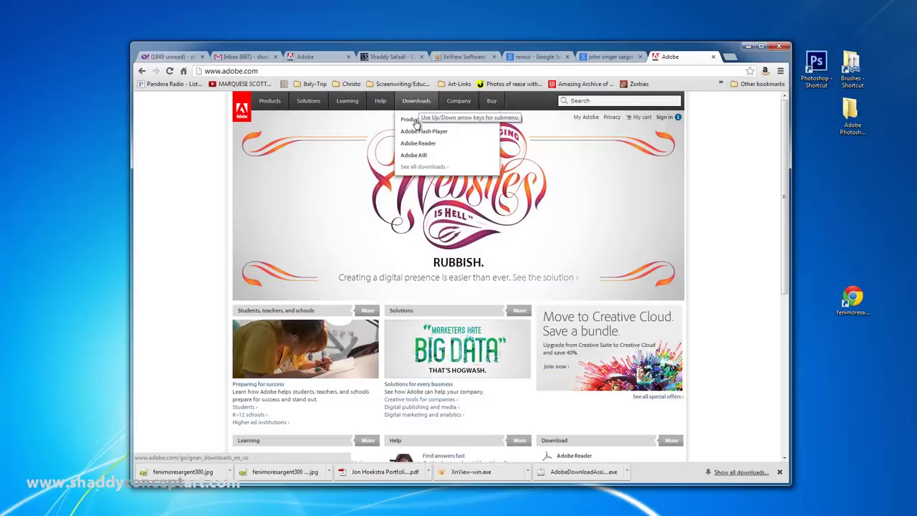
click(420, 121)
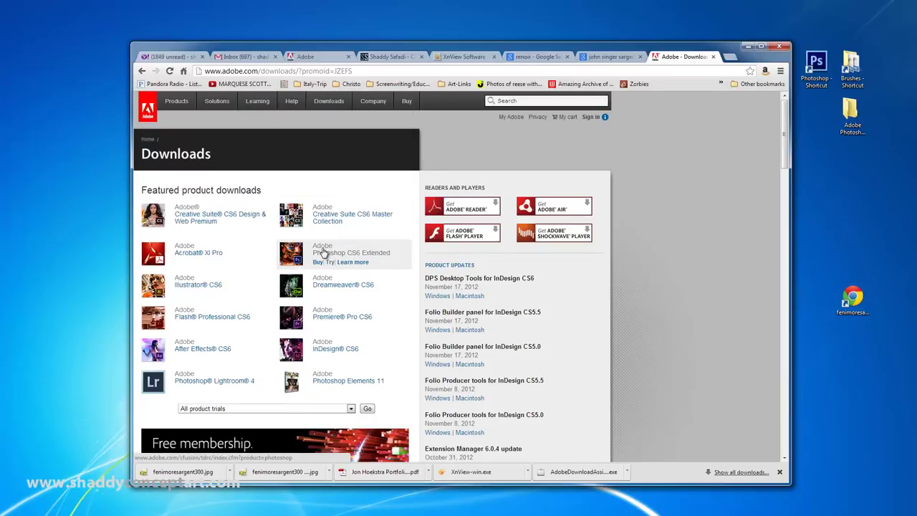
click(331, 264)
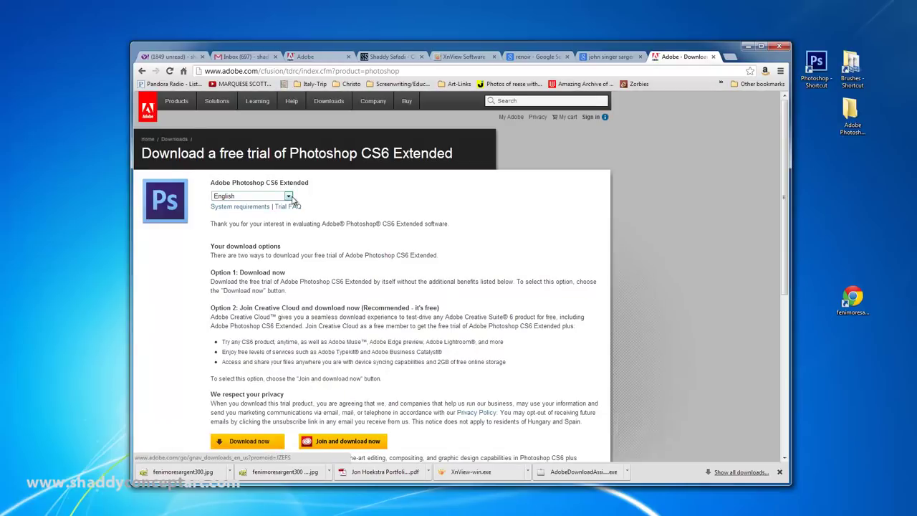
click(289, 197)
click(289, 197)
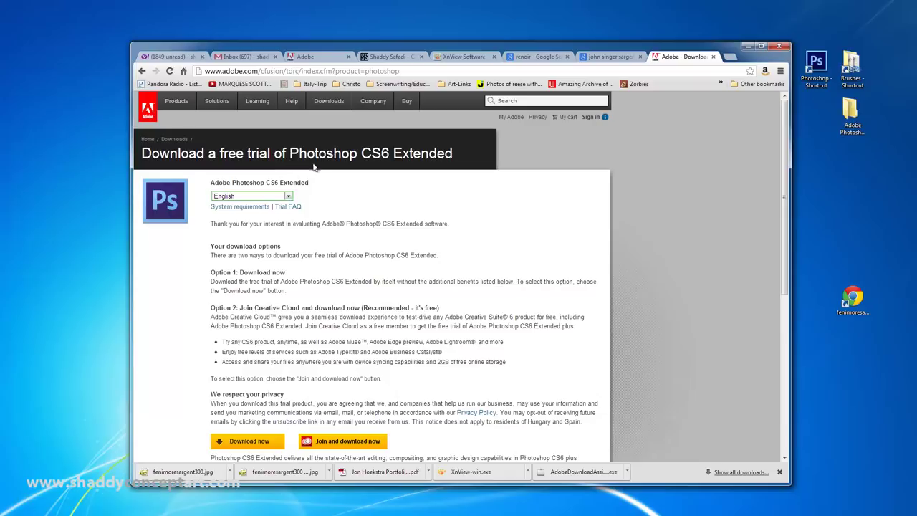
scroll(329, 281, down, 2)
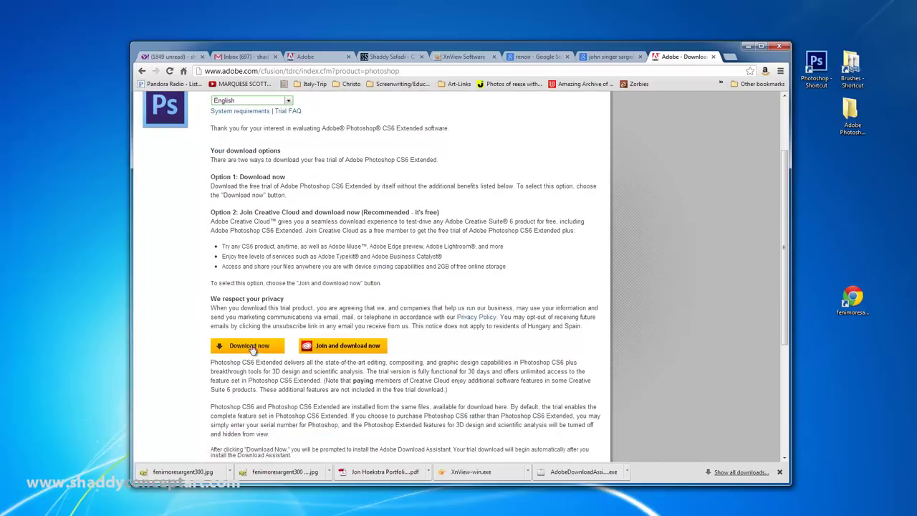
scroll(301, 276, up, 2)
scroll(286, 322, down, 1)
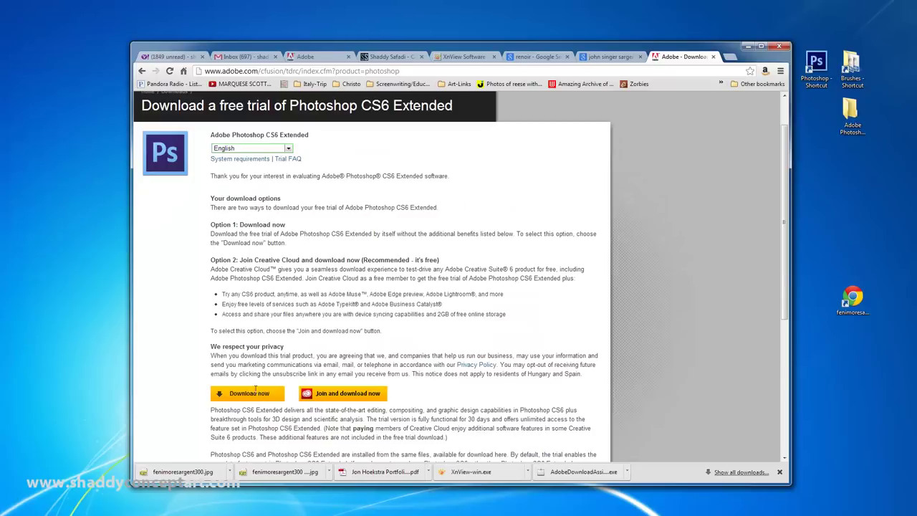
scroll(254, 386, down, 2)
click(246, 304)
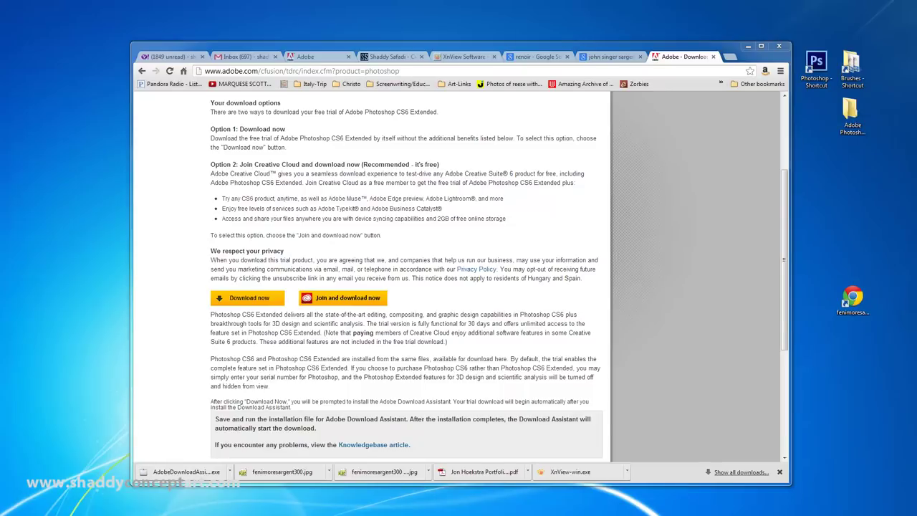
key(super+e)
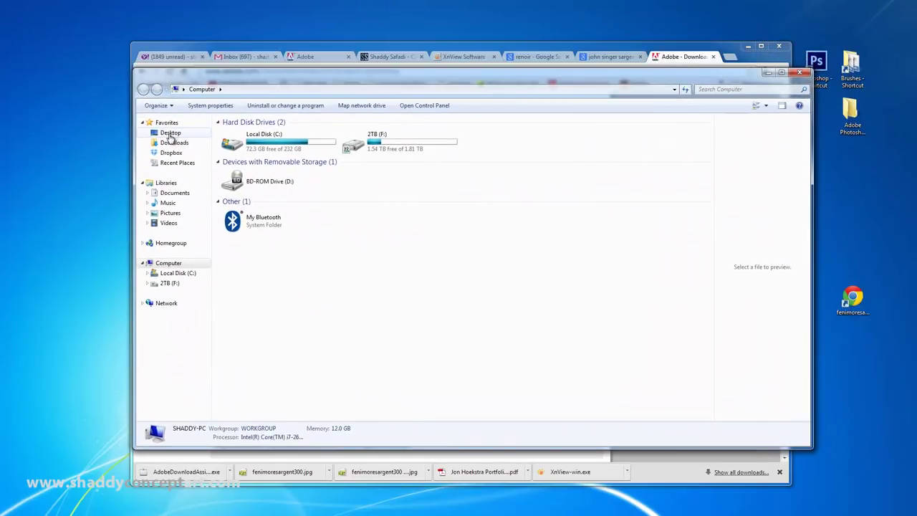
click(183, 145)
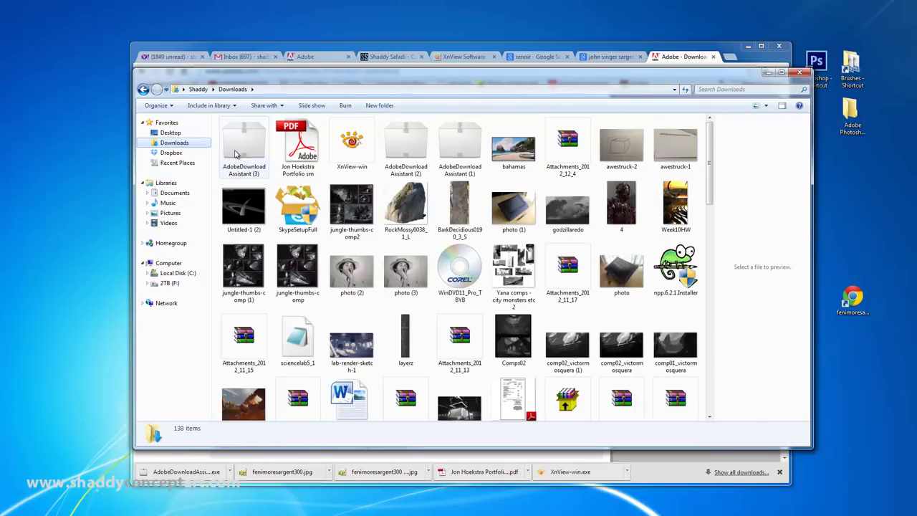
key(alt+F4)
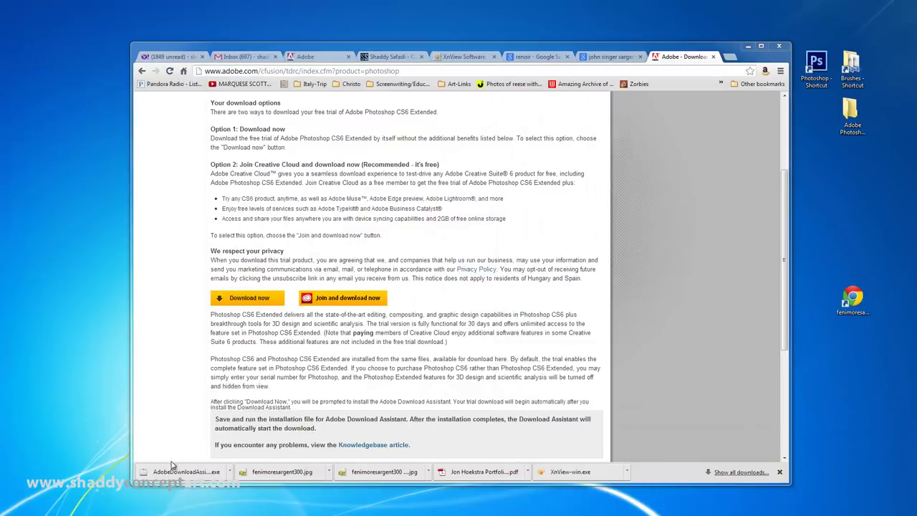
click(176, 471)
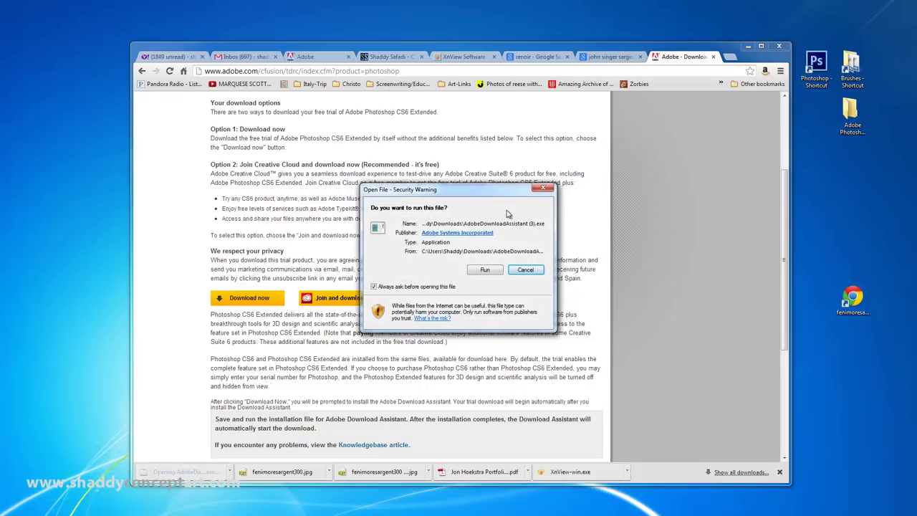
Step: Run the Download Assistant and sign in with the Adobe ID e-mail and password
click(485, 269)
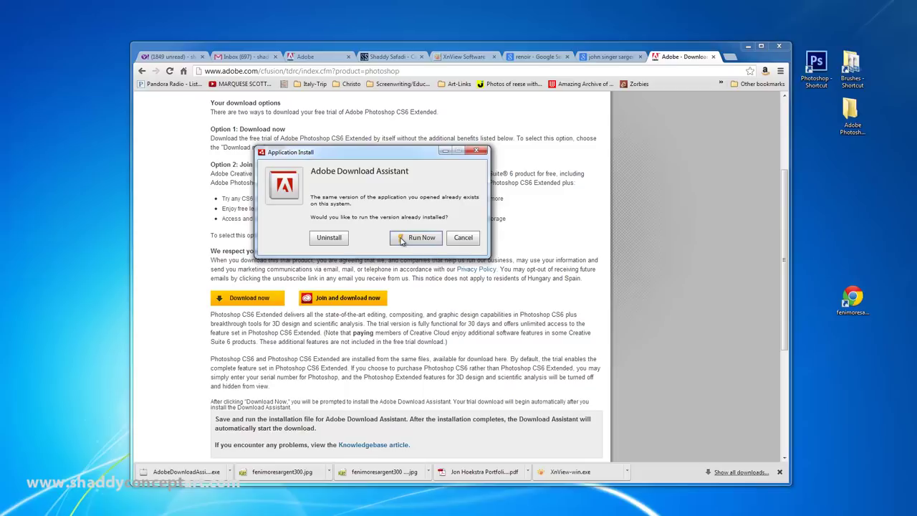
click(402, 240)
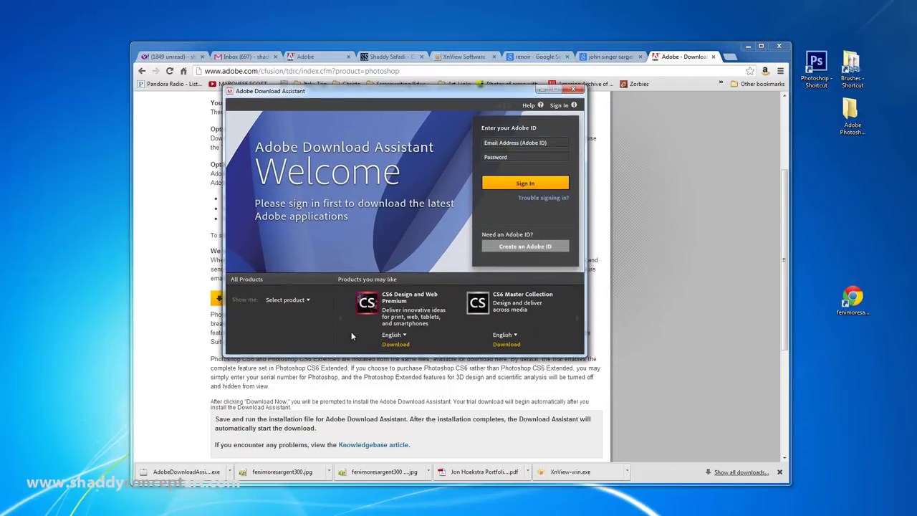
click(541, 141)
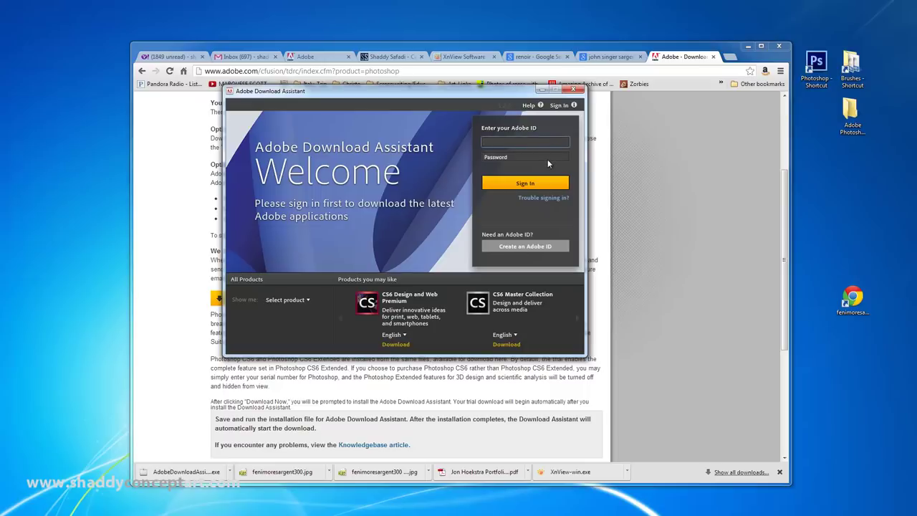
key(Tab)
text(•••••)
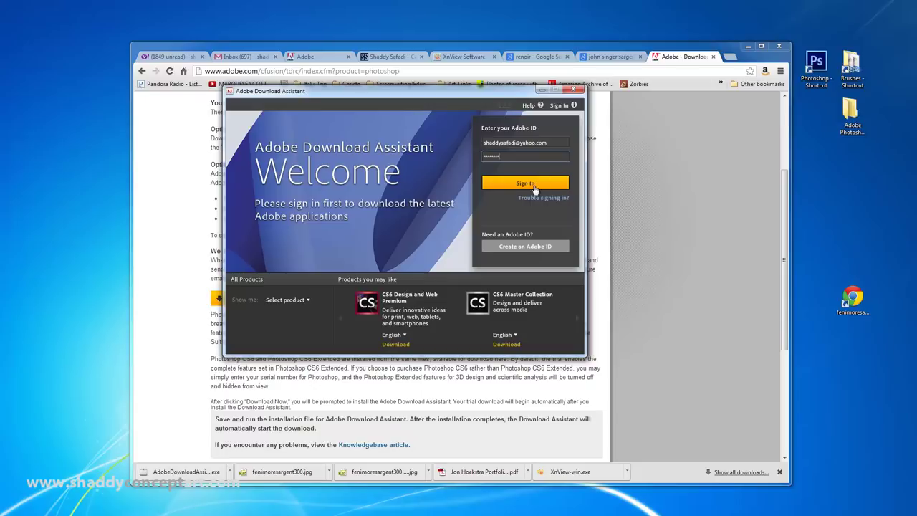
click(530, 183)
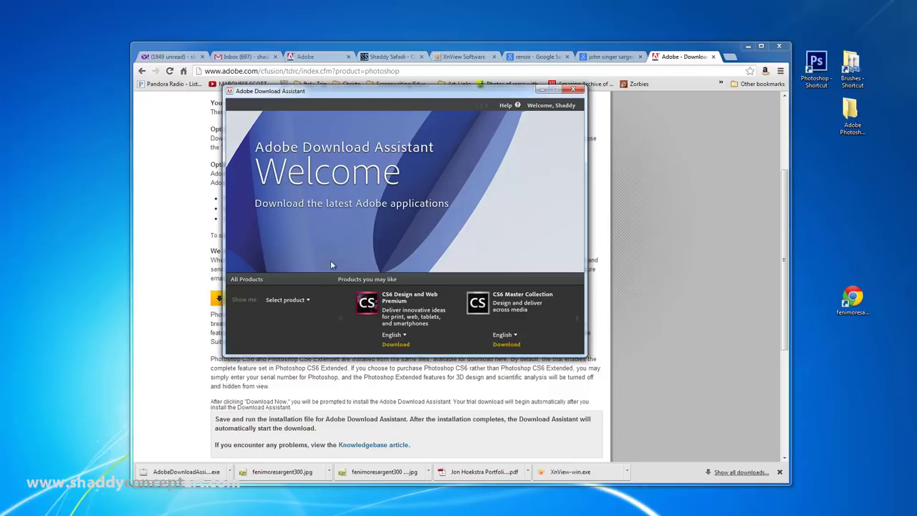
drag(427, 94, 458, 101)
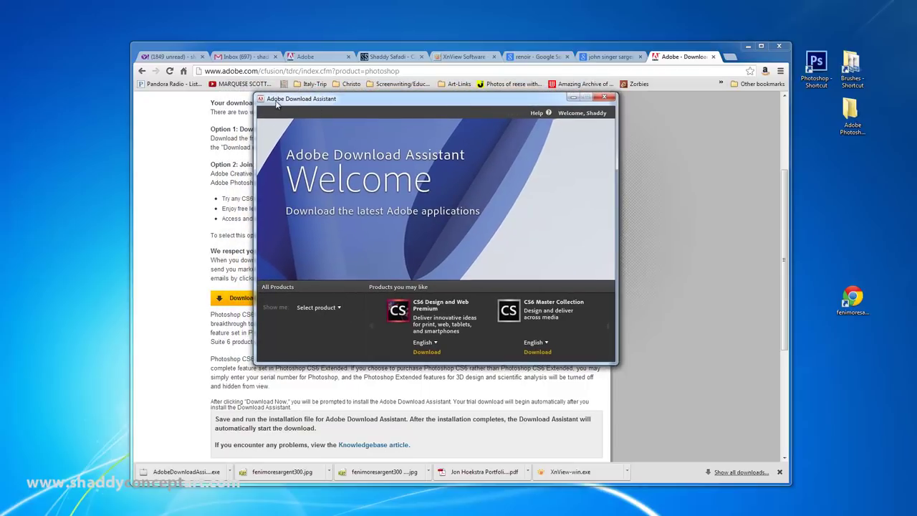
Step: Filter products to Photography and download Photoshop CS6 to the Desktop
click(338, 307)
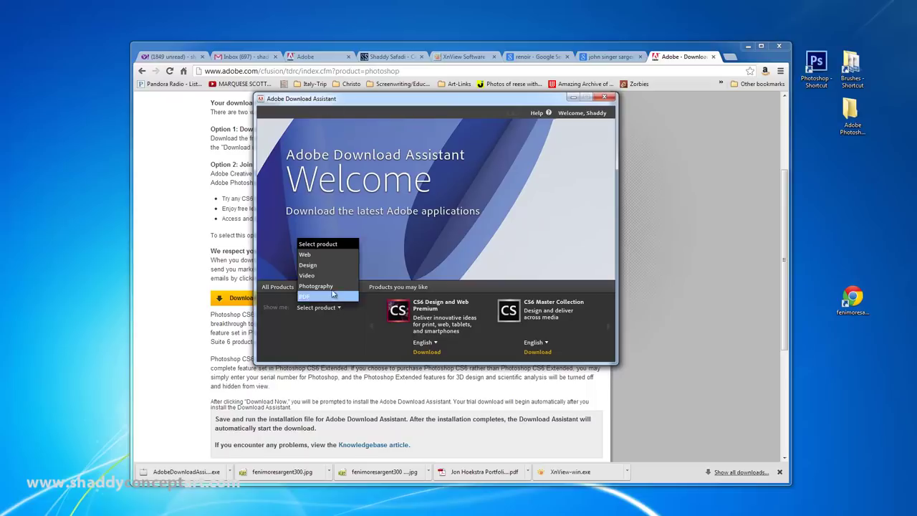
click(318, 287)
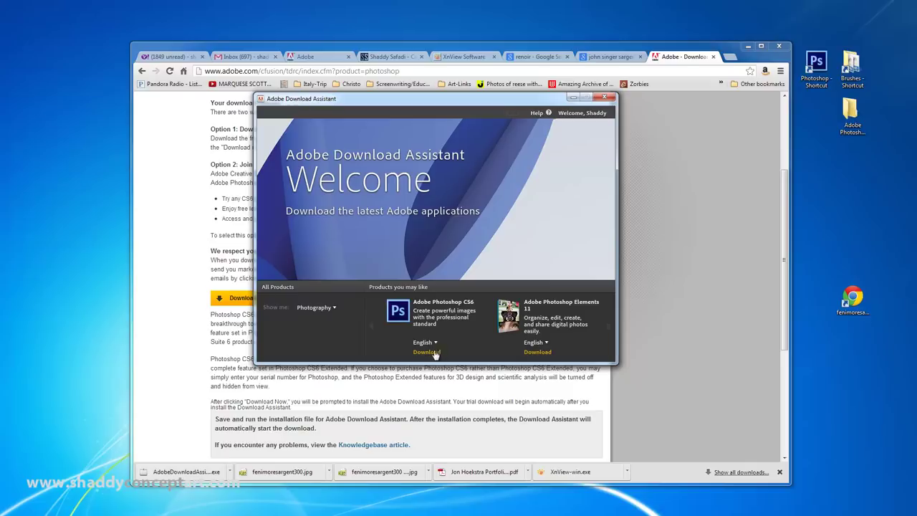
click(432, 352)
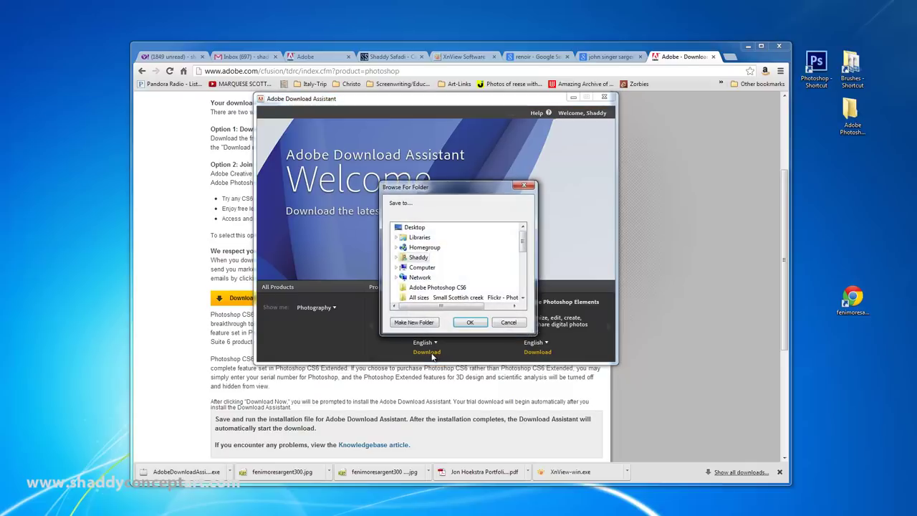
click(414, 227)
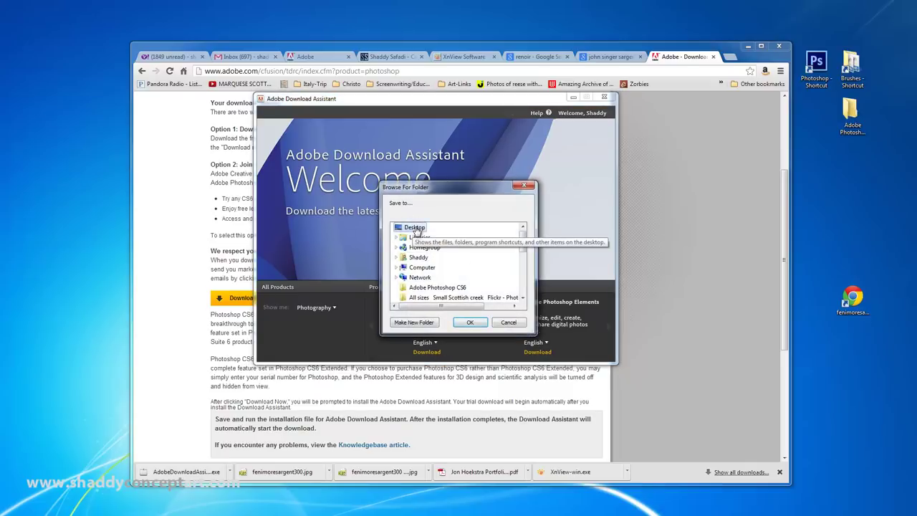
click(470, 322)
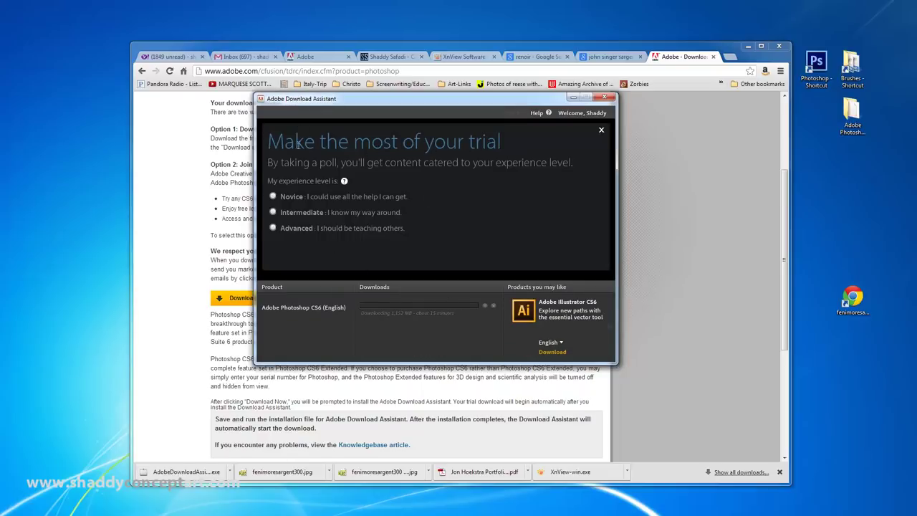
Step: Answer the experience poll as Novice and select the Adobe Photoshop CS6 desktop folder
click(272, 196)
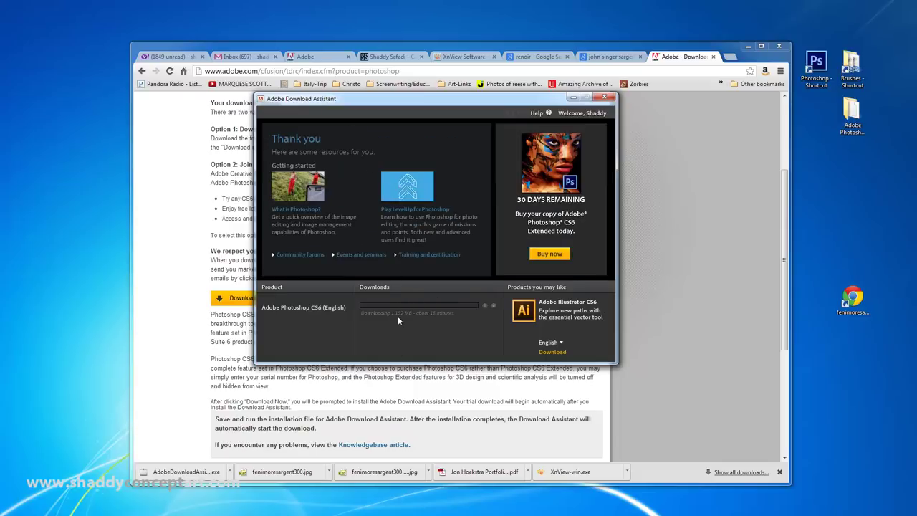
mouse_move(391, 315)
click(853, 121)
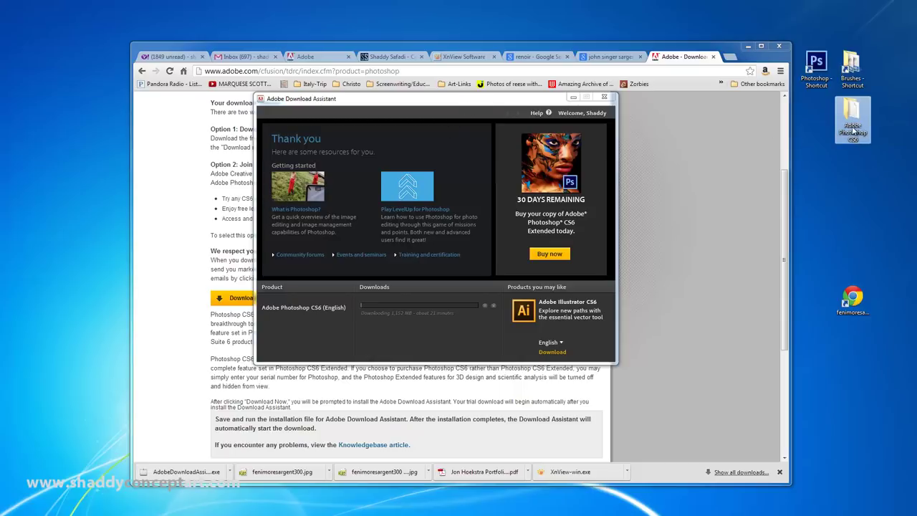
mouse_move(851, 124)
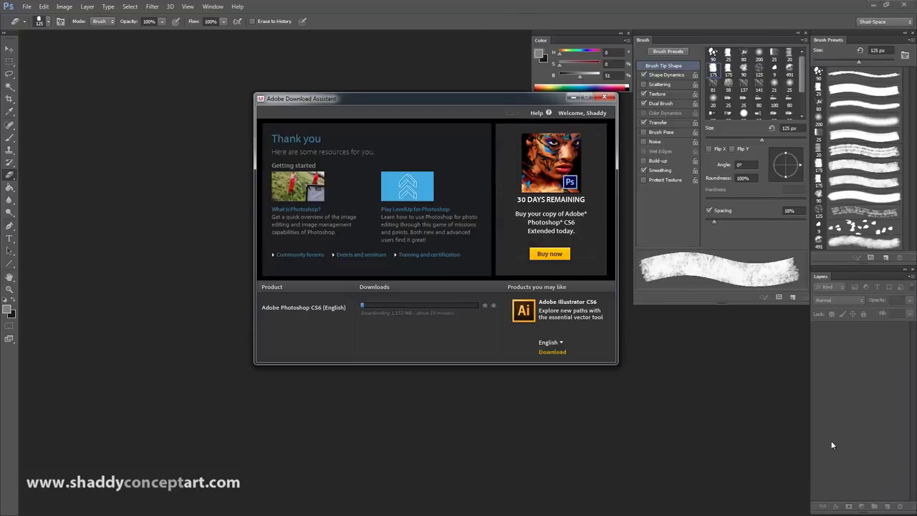
Step: Remove Photoshop CS6 from the download queue and close the Download Assistant
click(492, 305)
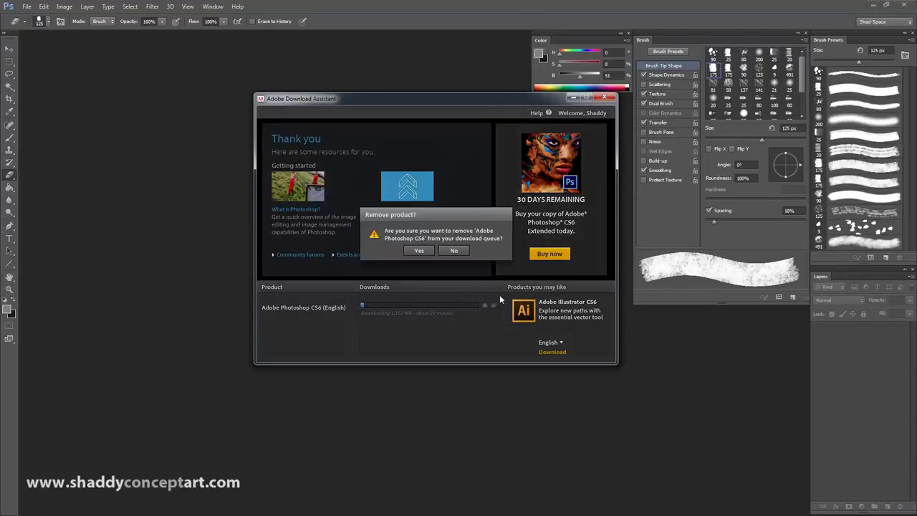
click(422, 252)
click(604, 98)
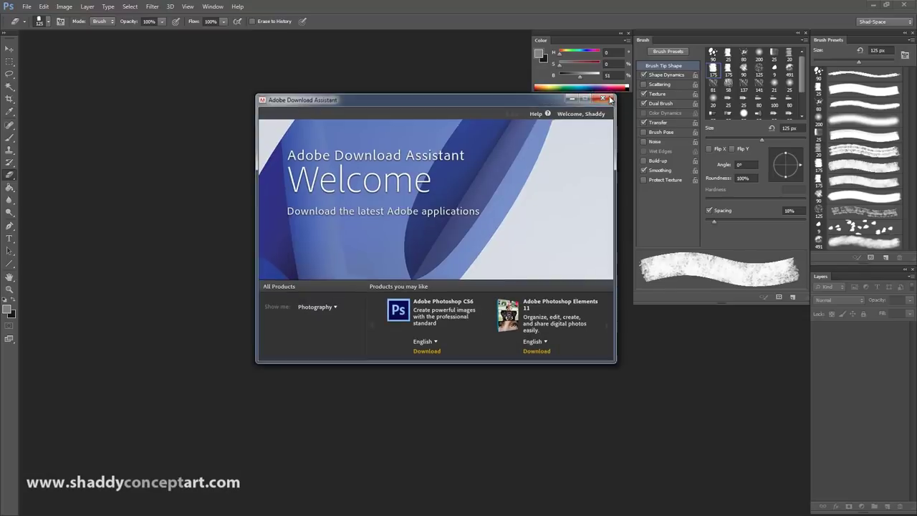
Step: Close the Color, Brush, Brush Presets and Layers panels
click(628, 33)
click(805, 33)
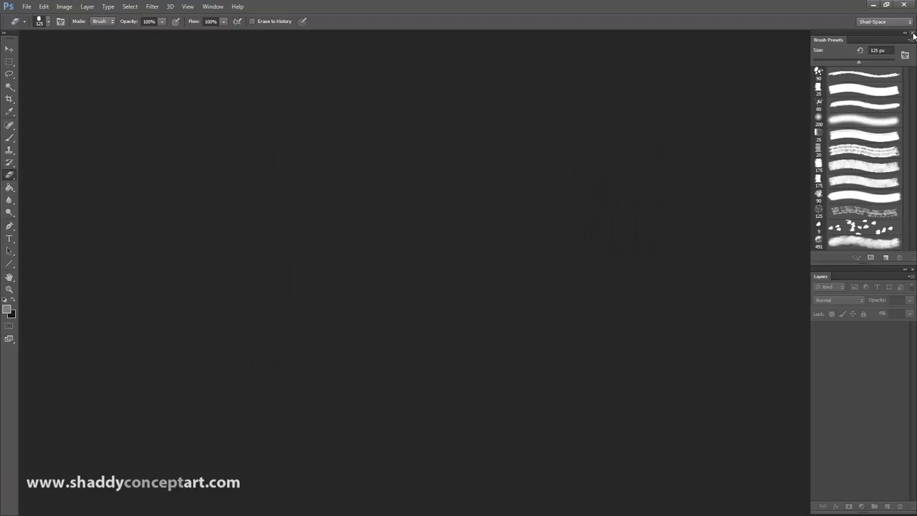
click(913, 33)
click(912, 270)
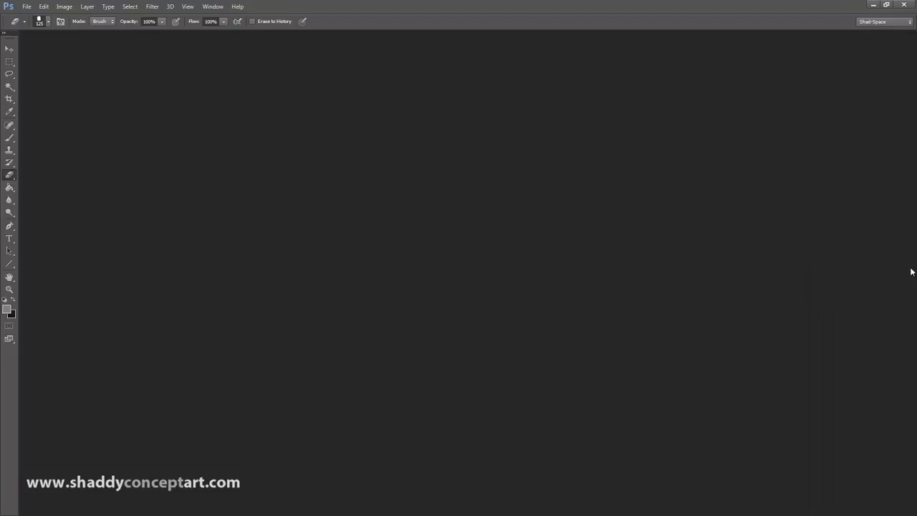
Step: Switch the workspace to Essentials, then to Painting
click(237, 7)
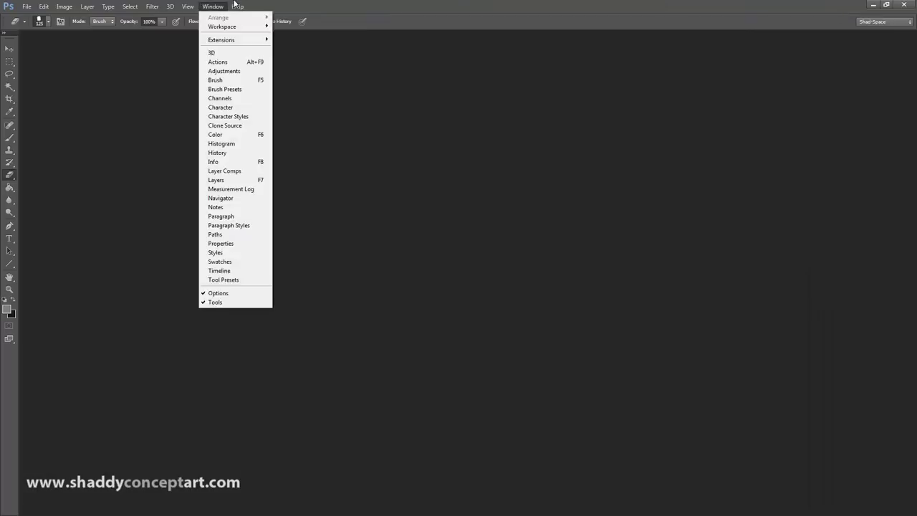
click(908, 21)
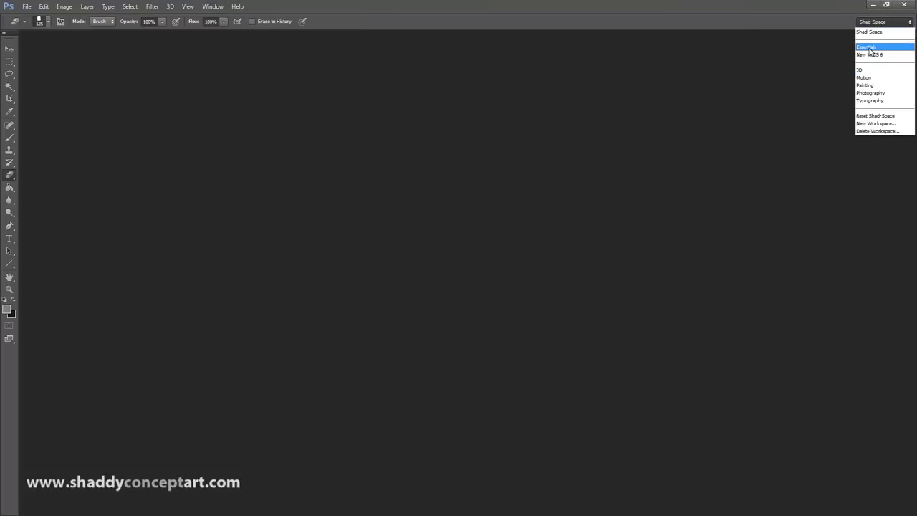
click(868, 47)
click(878, 23)
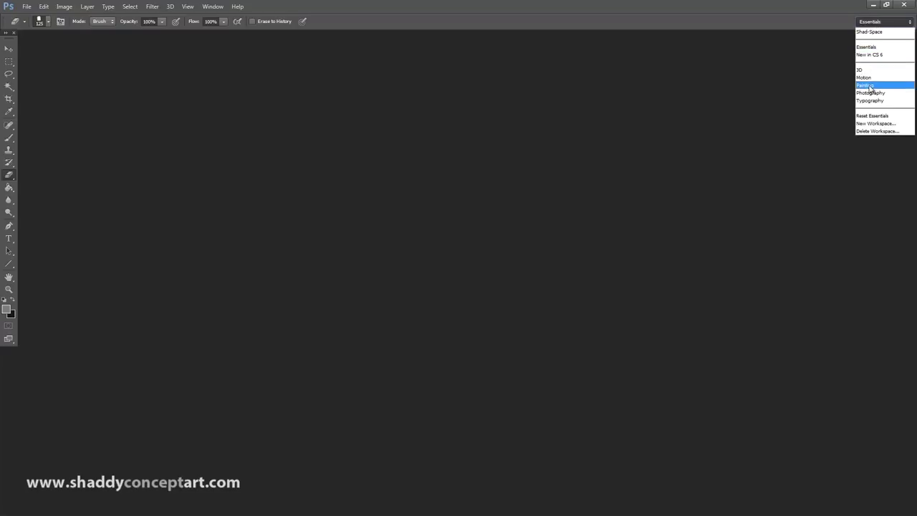
click(865, 90)
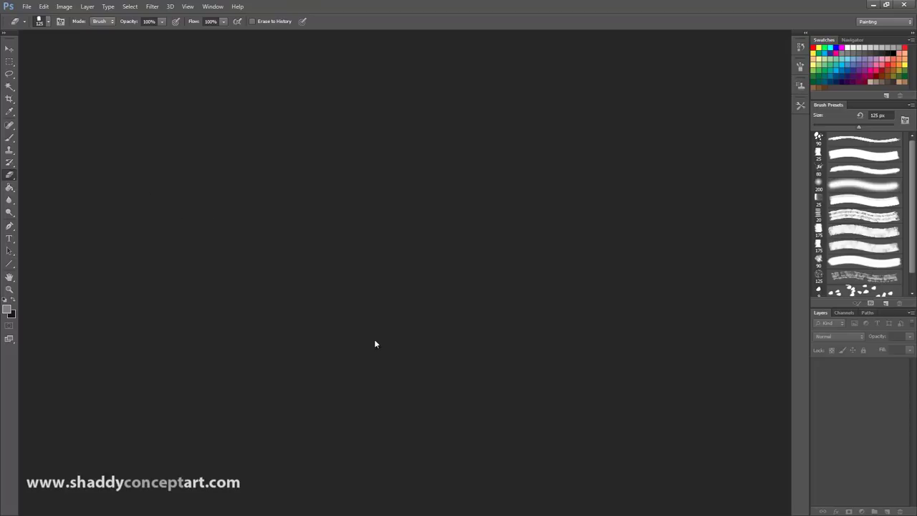
Step: Float the Brush panel out of the dock and toggle it expanded and collapsed
drag(800, 46, 568, 128)
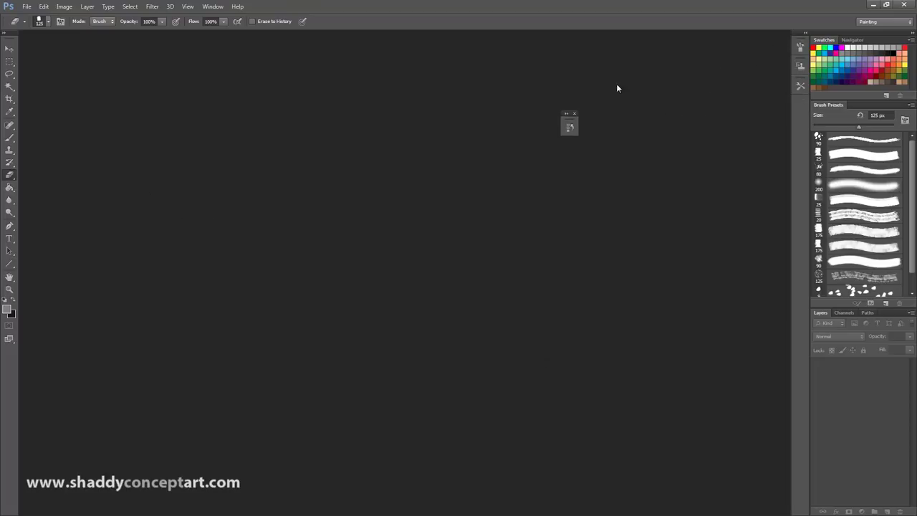
click(800, 48)
click(800, 48)
click(800, 48)
click(800, 48)
click(800, 48)
click(800, 49)
click(800, 49)
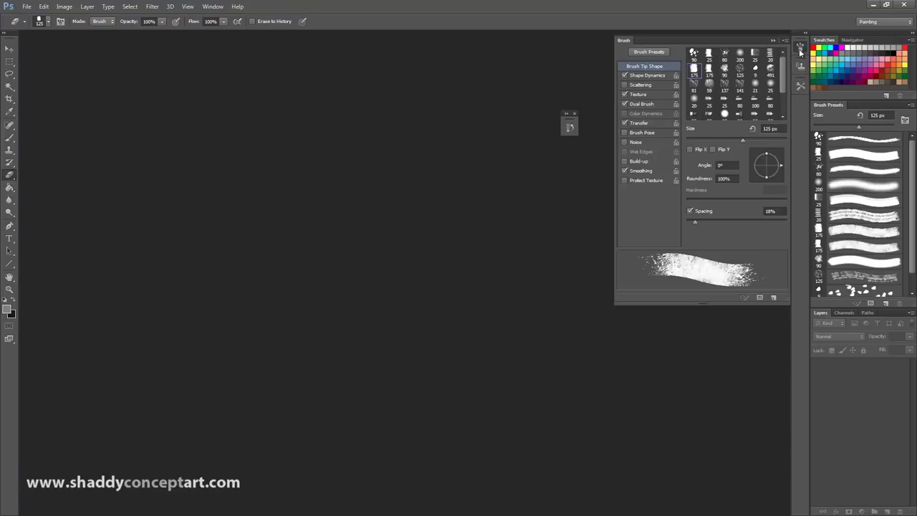
click(800, 48)
drag(667, 72, 644, 75)
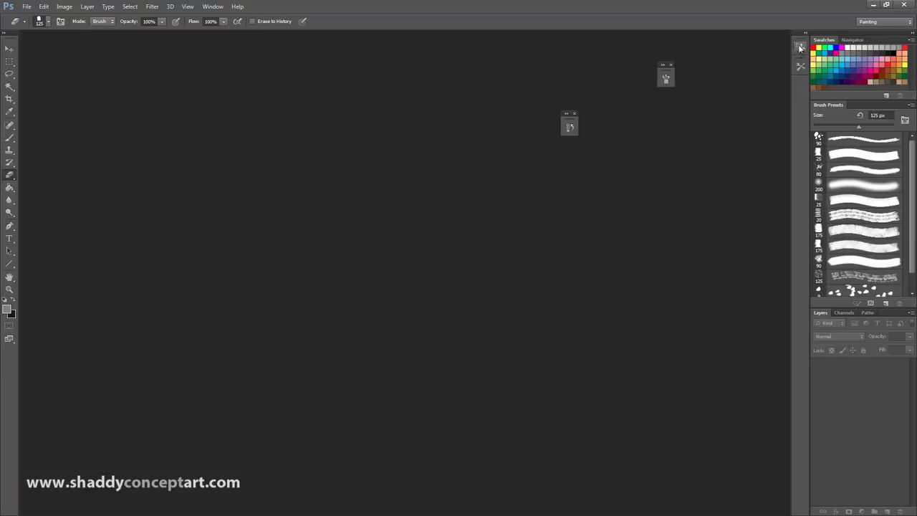
Step: Float out and close the Clone Source and Tool Presets panels and the leftover floating group
drag(800, 48, 652, 151)
click(654, 156)
click(654, 156)
click(654, 156)
click(659, 141)
drag(798, 51, 665, 135)
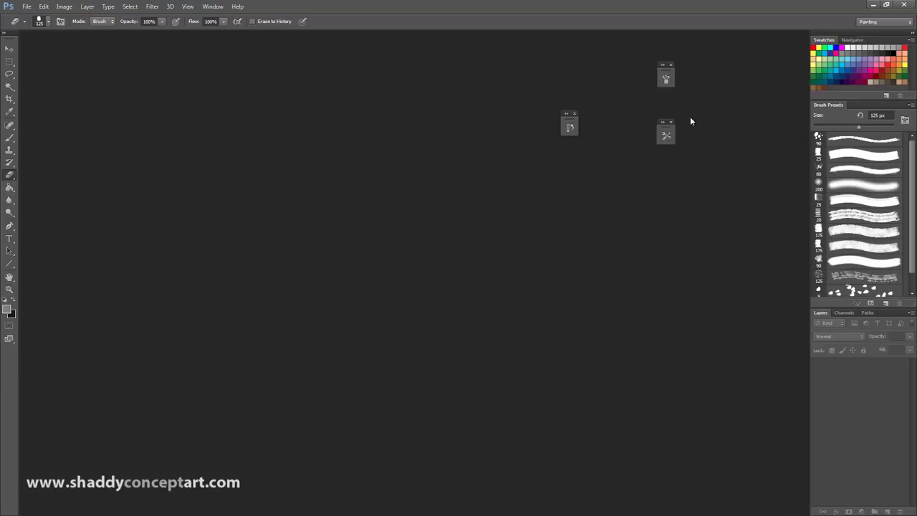
click(666, 139)
click(670, 122)
drag(671, 65, 573, 117)
click(573, 115)
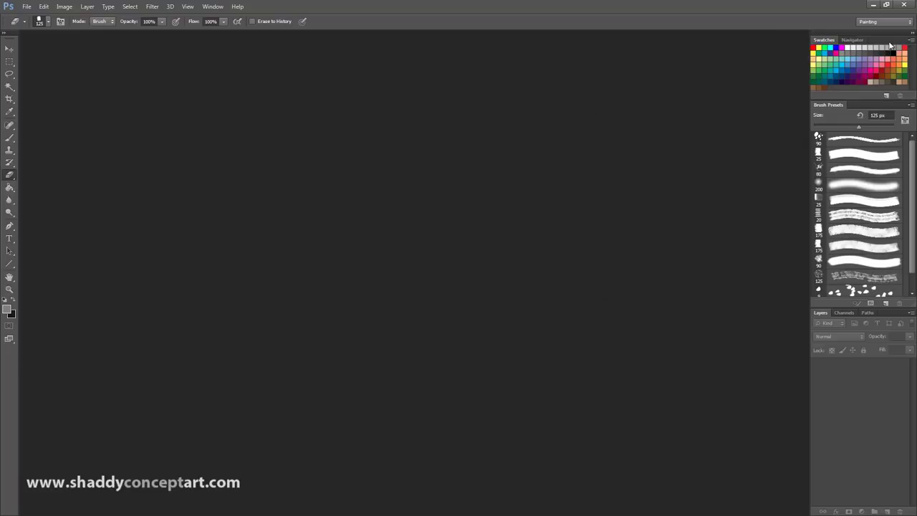
Step: Close the Swatches, Brush Presets and Layers groups with Close Tab Group
click(910, 40)
click(819, 495)
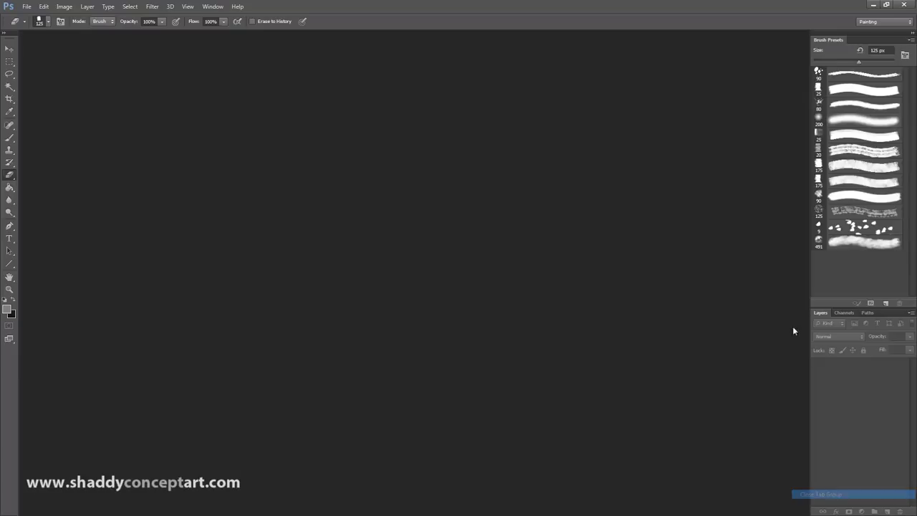
click(908, 41)
click(859, 343)
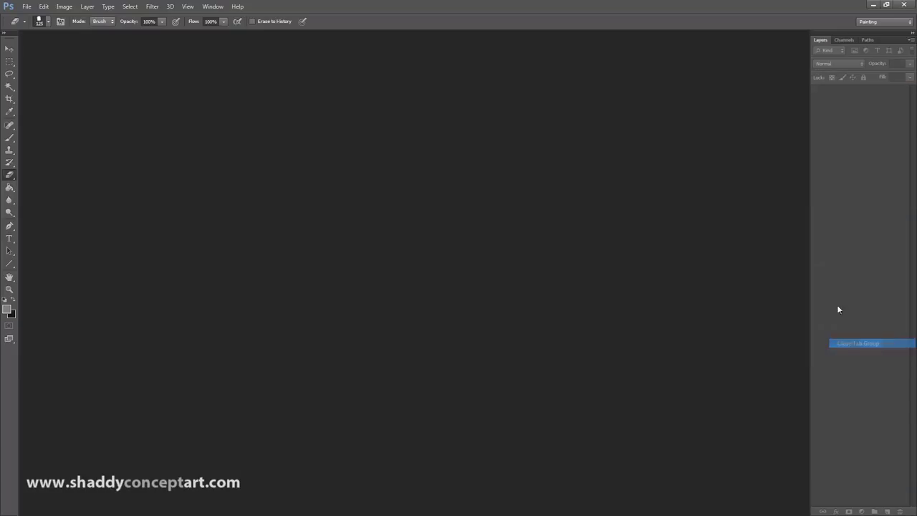
click(910, 40)
click(834, 265)
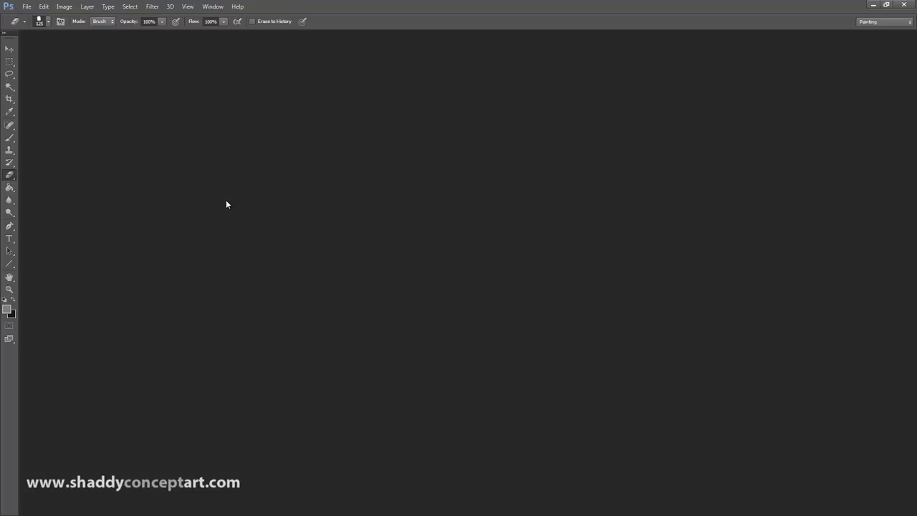
click(207, 9)
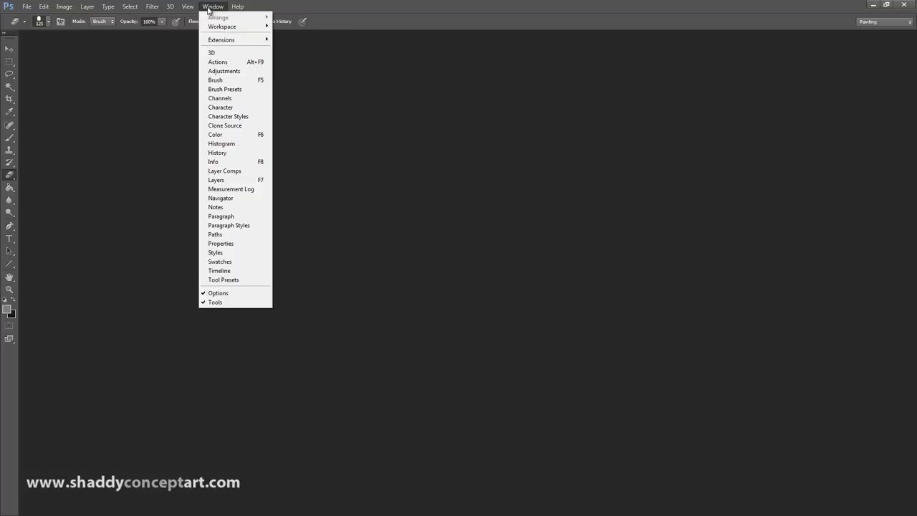
Step: Open the Brush panel from the Window menu, expand it and reposition it
click(214, 81)
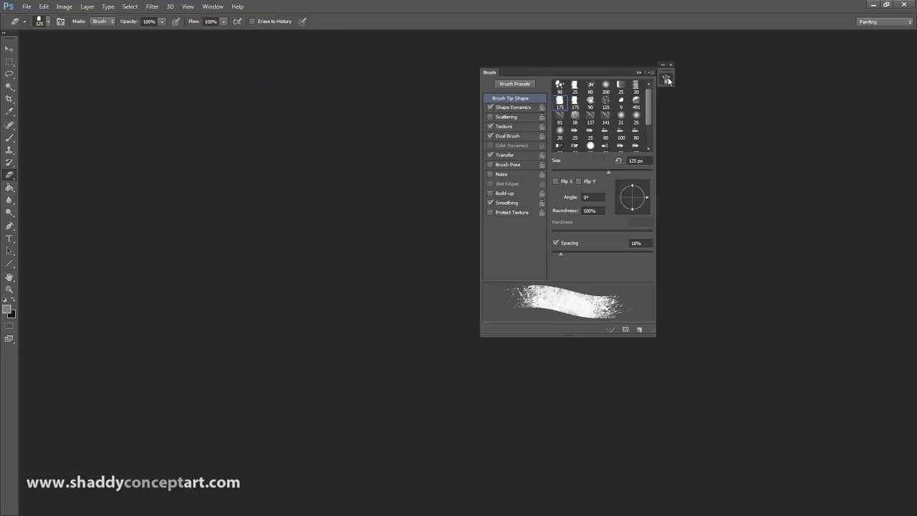
mouse_move(671, 85)
mouse_down()
mouse_move(661, 98)
mouse_move(563, 84)
mouse_move(594, 96)
mouse_up()
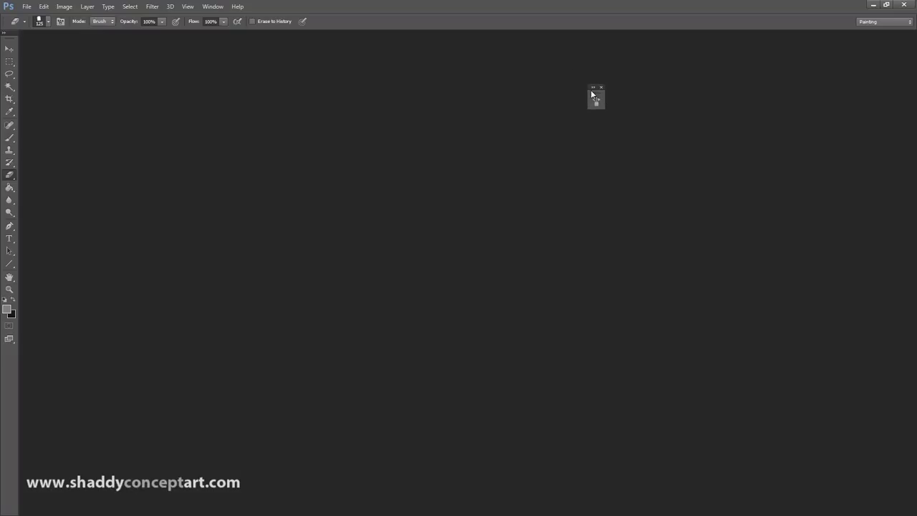
click(595, 100)
mouse_move(446, 93)
mouse_down()
mouse_move(370, 109)
mouse_move(487, 112)
mouse_move(619, 53)
mouse_move(569, 66)
mouse_up()
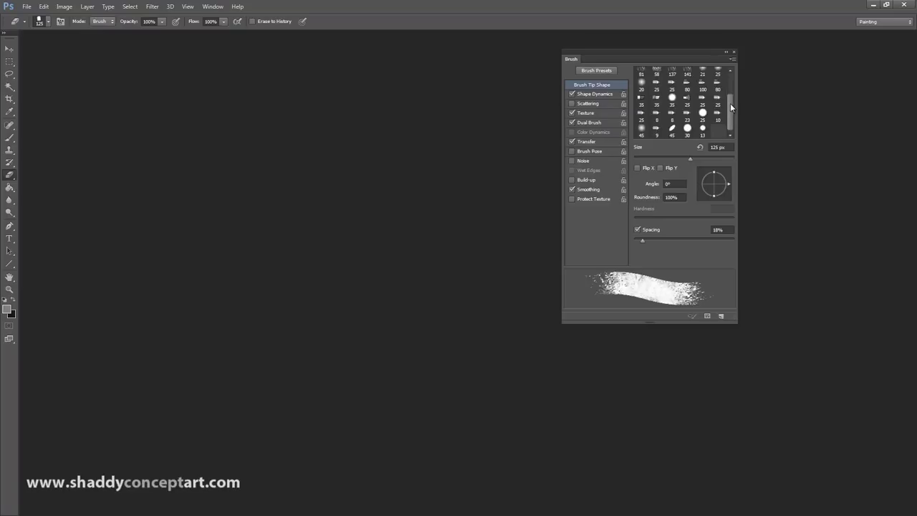
click(212, 6)
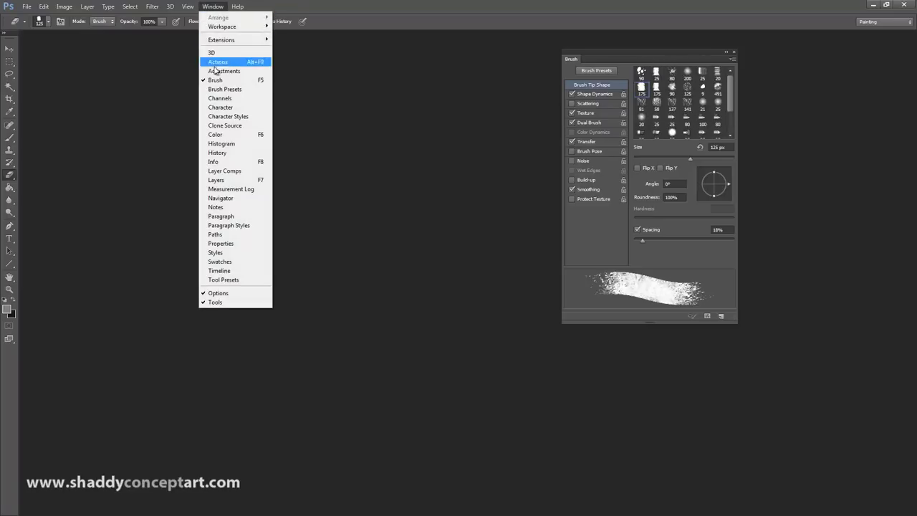
Step: Open Brush Presets, try several presets and settle on the 175 px textured brush
click(213, 89)
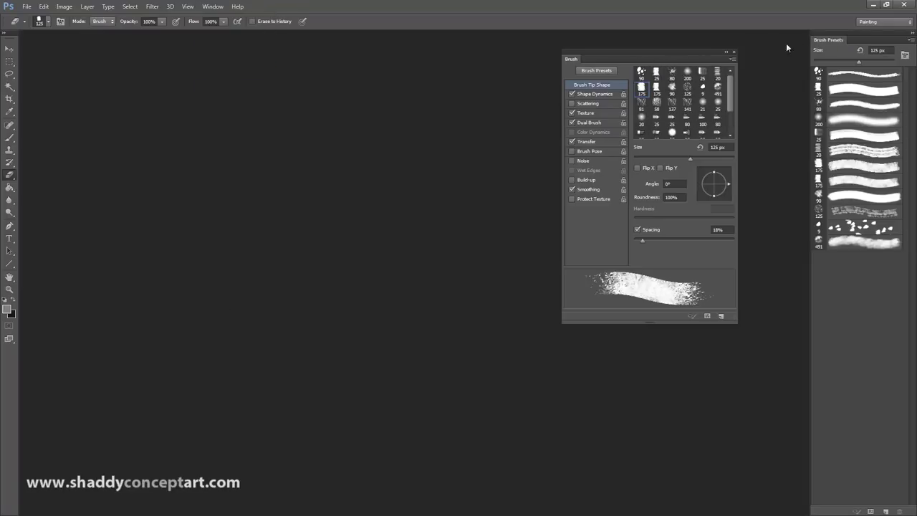
click(868, 104)
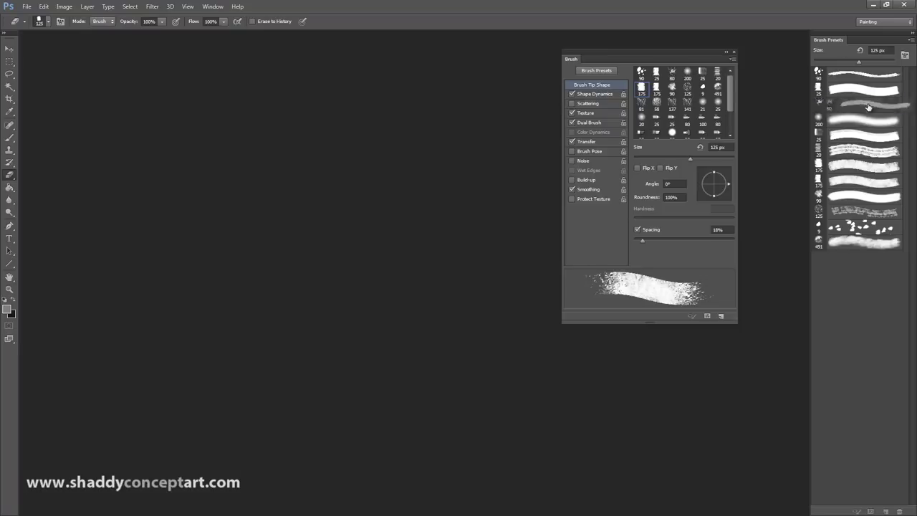
click(853, 93)
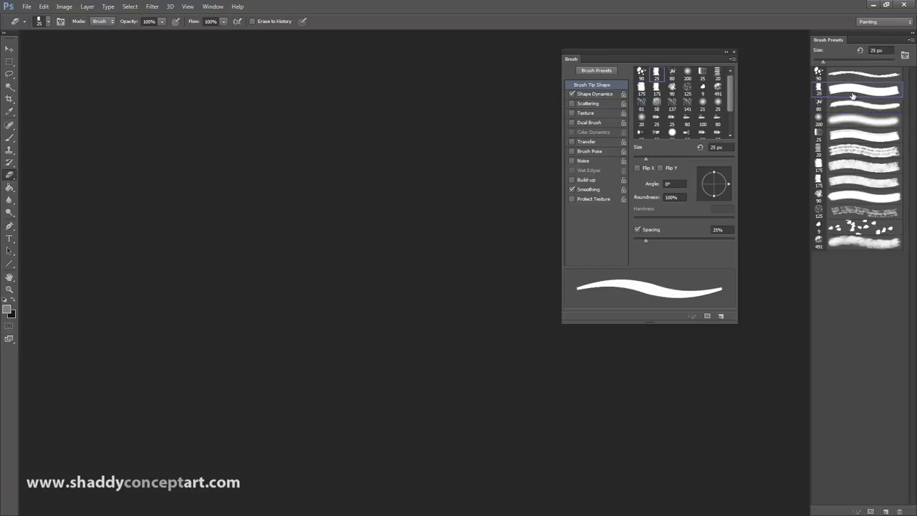
click(849, 135)
click(846, 169)
click(844, 182)
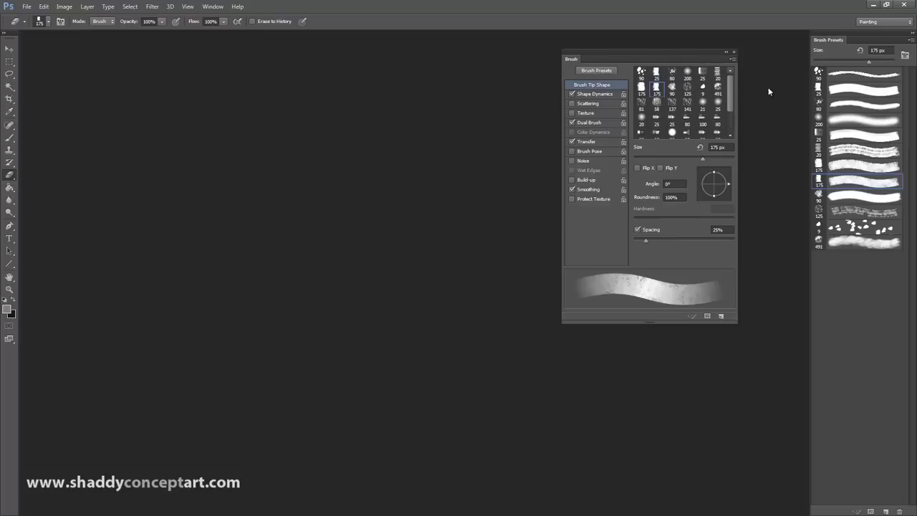
click(862, 210)
click(863, 183)
click(859, 167)
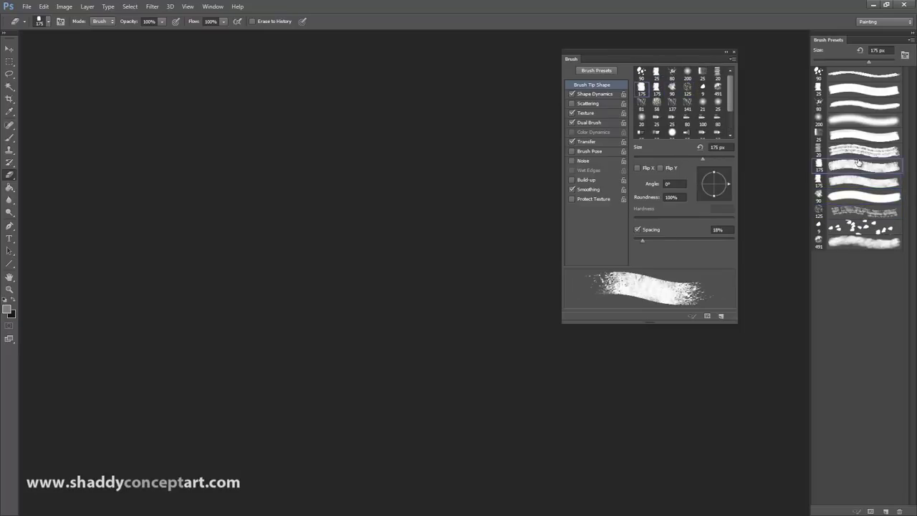
click(858, 149)
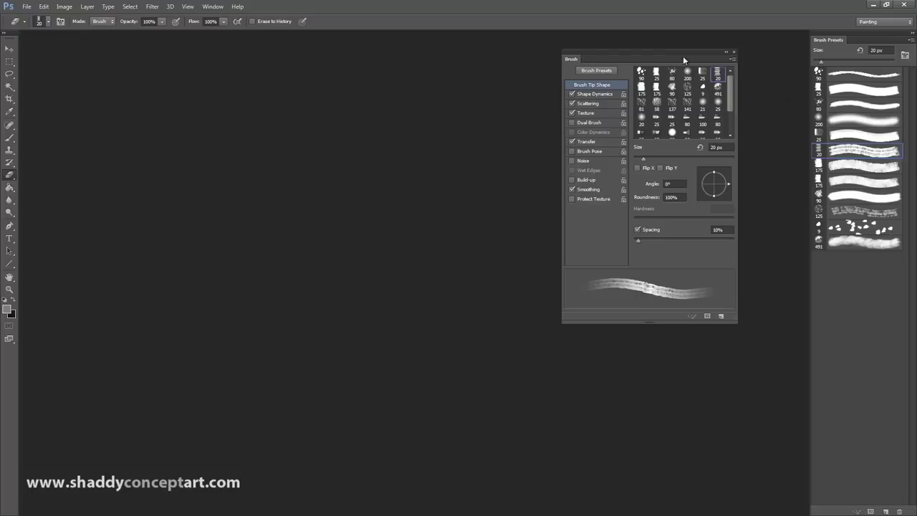
click(863, 136)
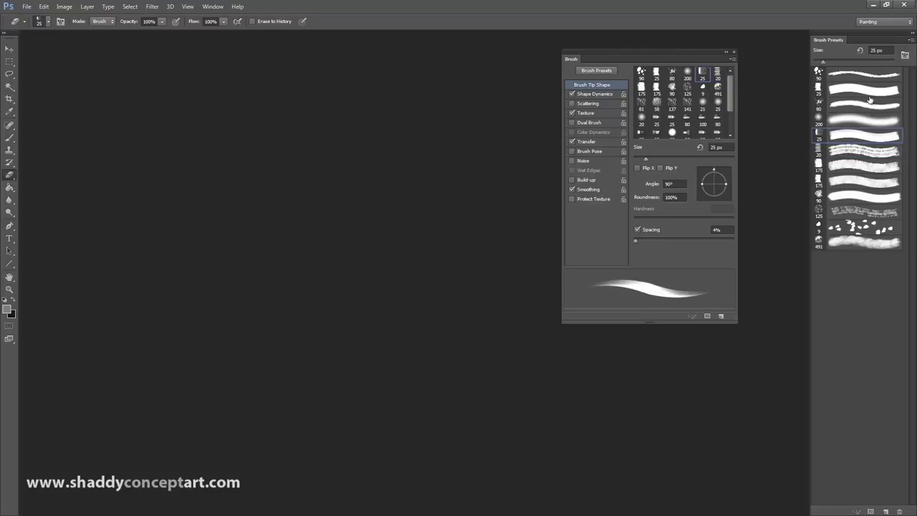
click(857, 121)
click(859, 104)
click(860, 90)
click(862, 127)
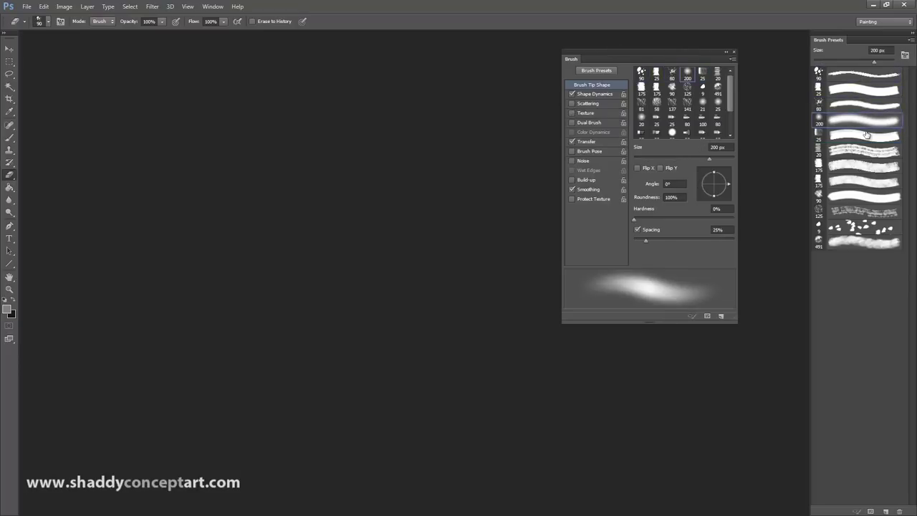
click(854, 180)
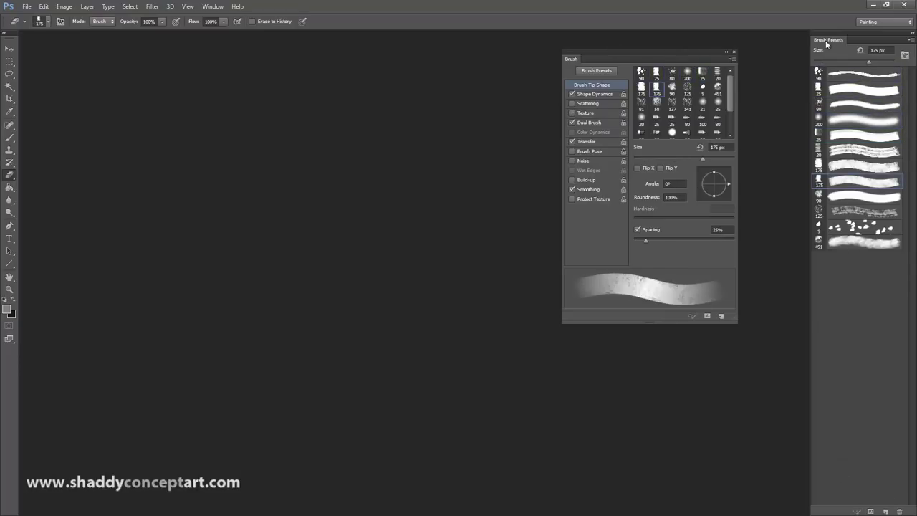
Step: Float the Brush Presets panel, make it taller and align the Brush panel beside it
drag(825, 41, 778, 46)
mouse_move(801, 141)
mouse_down()
mouse_move(792, 311)
mouse_move(795, 269)
mouse_up()
mouse_move(787, 47)
mouse_down()
mouse_move(828, 28)
mouse_move(858, 34)
mouse_up()
mouse_move(684, 58)
mouse_down()
mouse_move(742, 28)
mouse_move(755, 36)
mouse_up()
drag(829, 36, 830, 31)
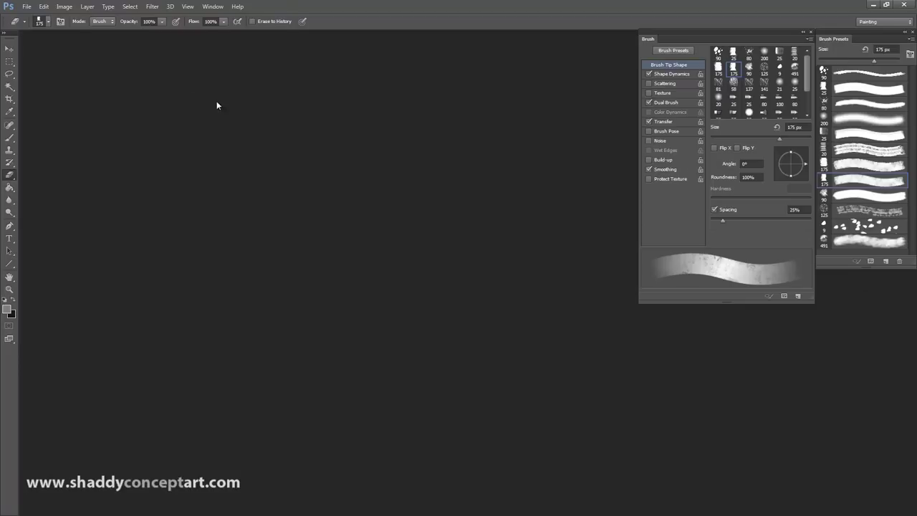
click(213, 6)
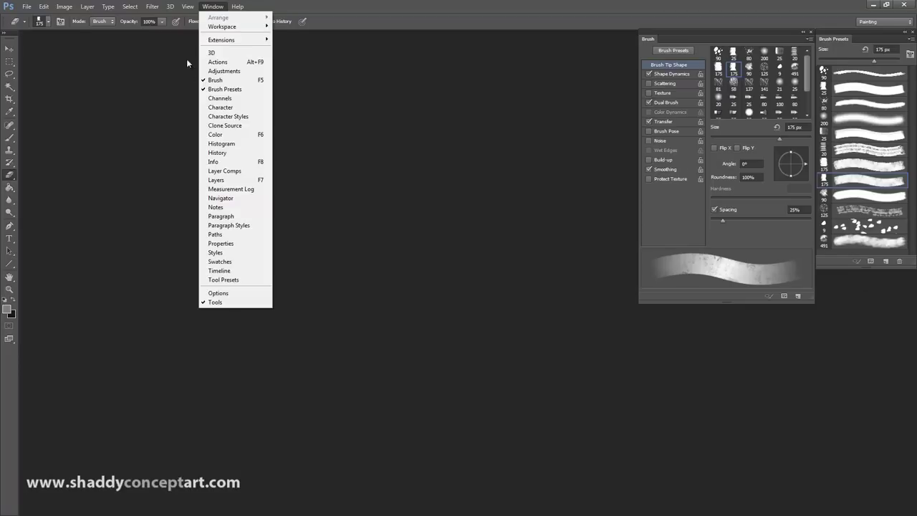
Step: Open the Layers group, float it out and close the Channels and Paths panels
click(214, 181)
mouse_move(825, 38)
mouse_down()
mouse_move(738, 56)
mouse_move(666, 85)
mouse_up()
drag(823, 33, 500, 343)
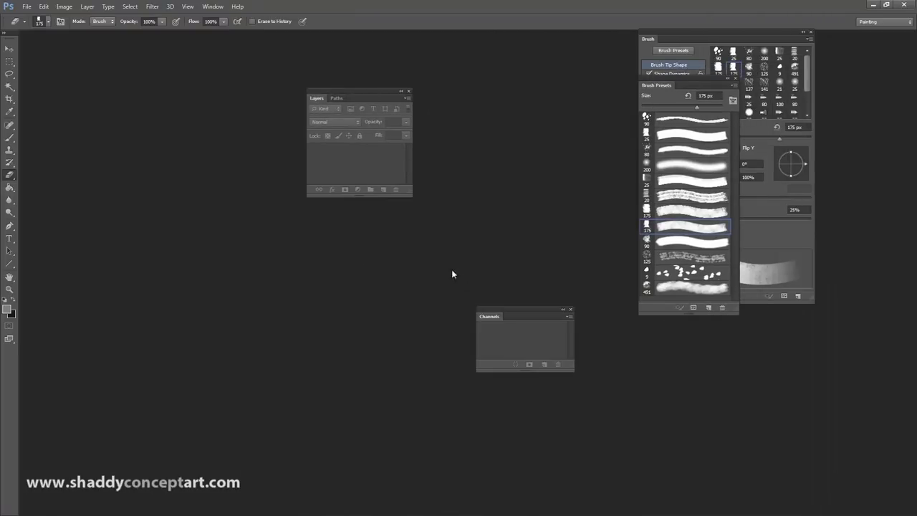
click(570, 310)
drag(335, 102, 552, 293)
click(577, 293)
Step: Dock Layers beneath Brush Presets and stretch it down to the screen bottom
drag(656, 85, 846, 36)
mouse_move(360, 98)
mouse_down()
mouse_move(818, 308)
mouse_move(863, 279)
mouse_move(673, 325)
mouse_up()
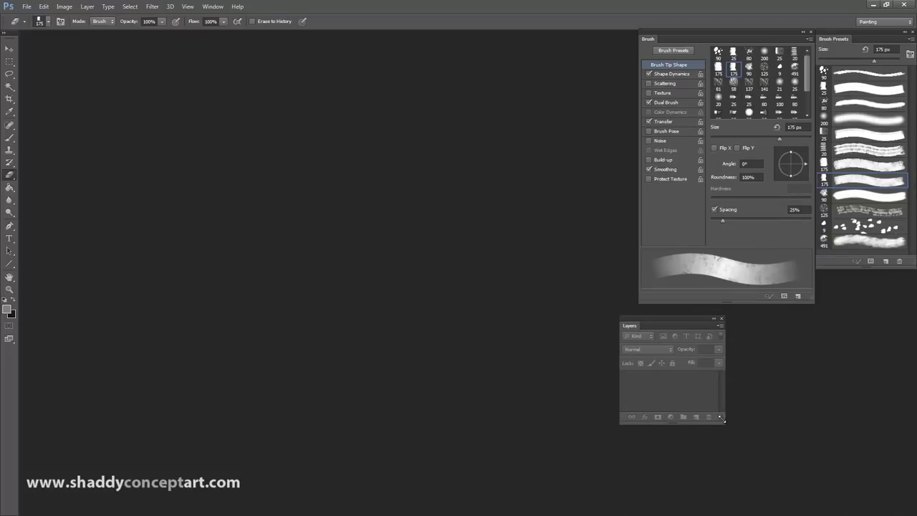
drag(668, 430, 657, 504)
drag(660, 318, 853, 274)
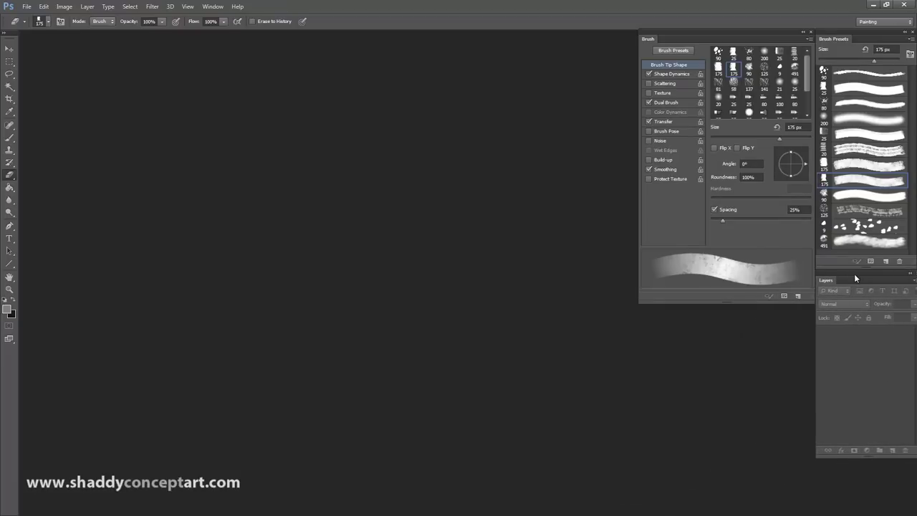
drag(865, 456, 866, 509)
mouse_move(861, 272)
mouse_down()
mouse_move(836, 257)
mouse_move(738, 312)
mouse_move(465, 160)
mouse_up()
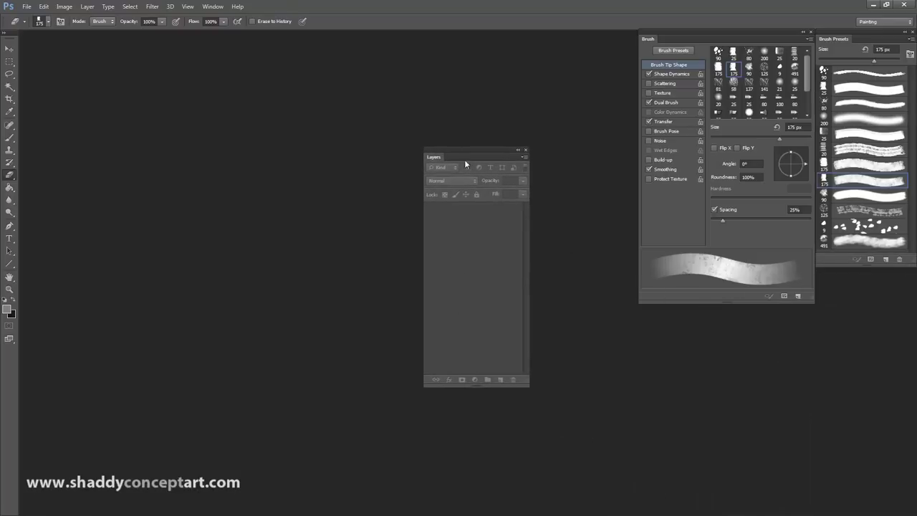
drag(526, 383, 526, 351)
drag(482, 153, 766, 308)
mouse_move(865, 264)
mouse_down()
mouse_move(840, 497)
mouse_move(835, 260)
mouse_up()
mouse_move(756, 305)
mouse_down()
mouse_move(846, 311)
mouse_move(854, 276)
mouse_move(867, 297)
mouse_up()
drag(867, 473, 866, 505)
click(213, 7)
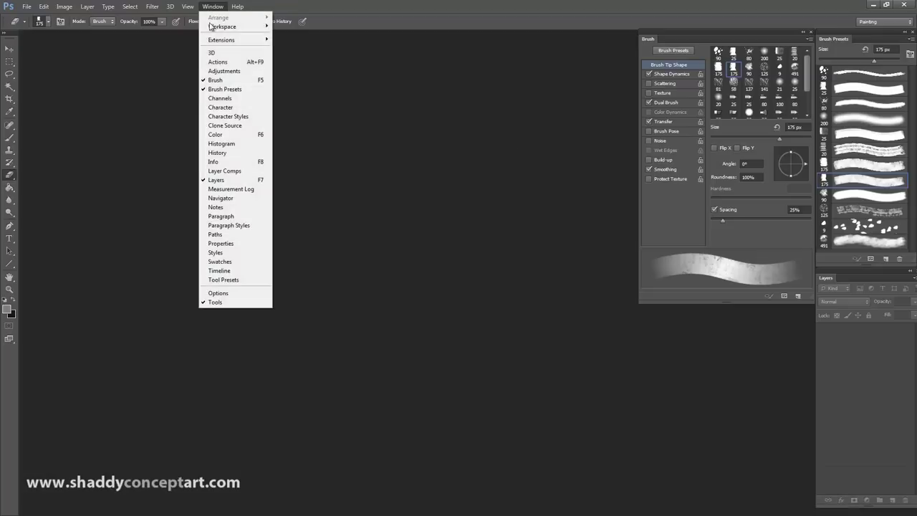
Step: Open the Color group, float out the panels and close Swatches and Navigator
click(217, 134)
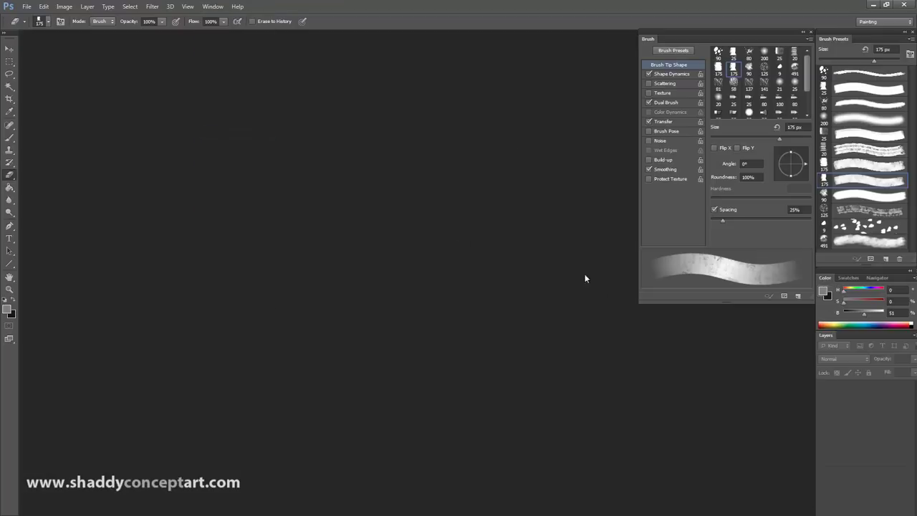
drag(826, 280, 419, 143)
drag(845, 276, 493, 295)
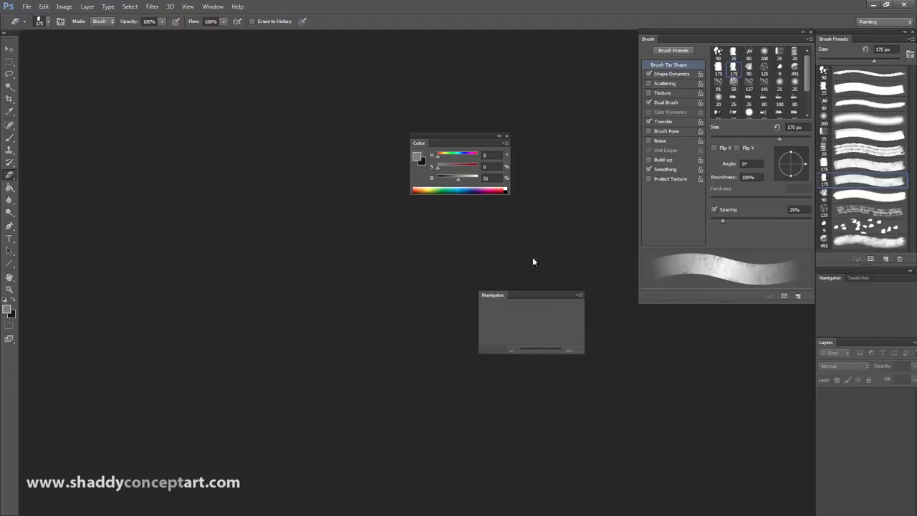
drag(828, 278, 611, 345)
click(668, 376)
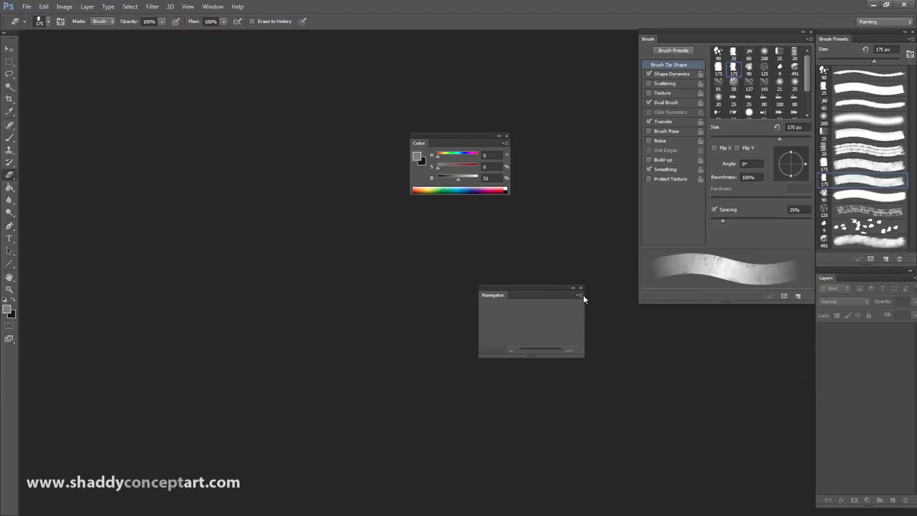
click(580, 290)
Step: Place the Color panel beside the Brush panel and set its sliders to HSB
mouse_move(465, 136)
mouse_down()
mouse_move(567, 27)
mouse_move(593, 30)
mouse_up()
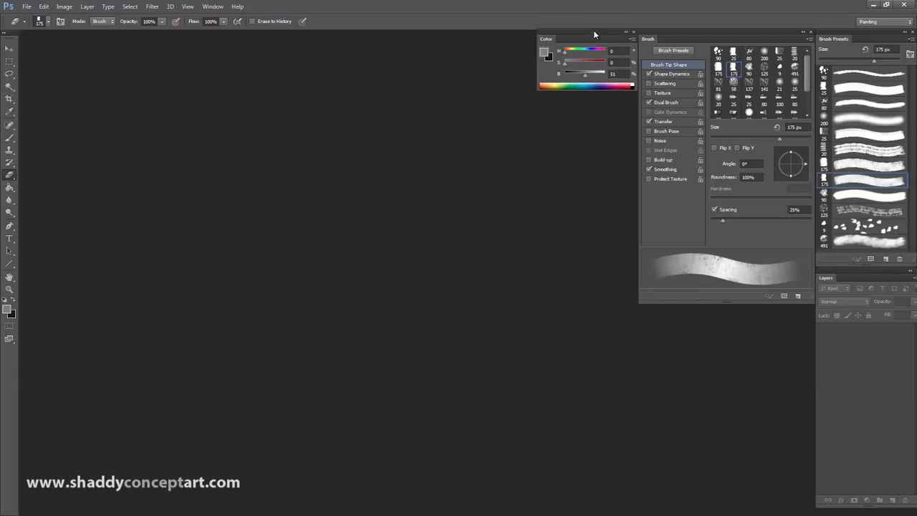
click(632, 38)
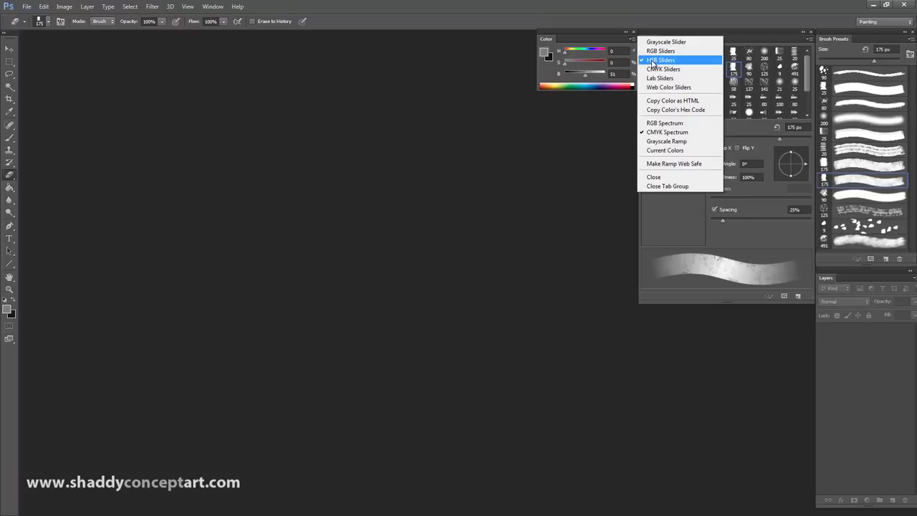
click(638, 63)
click(631, 38)
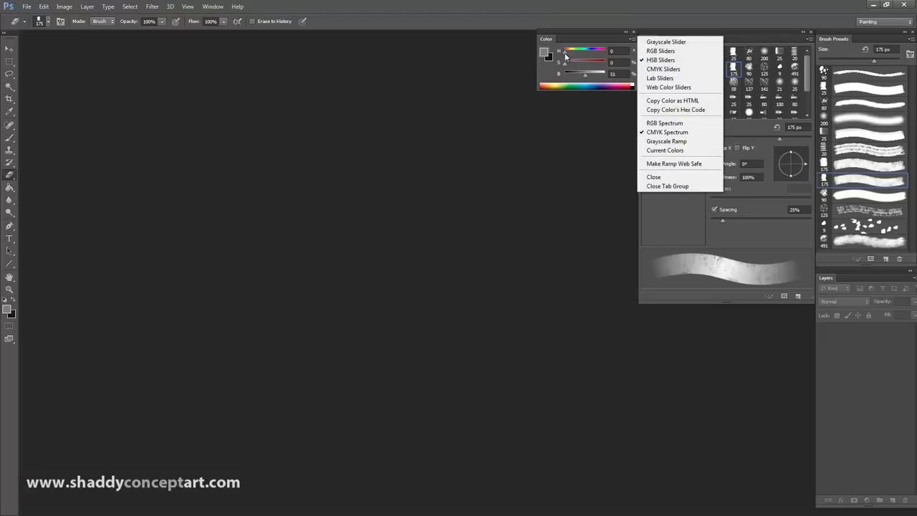
click(598, 30)
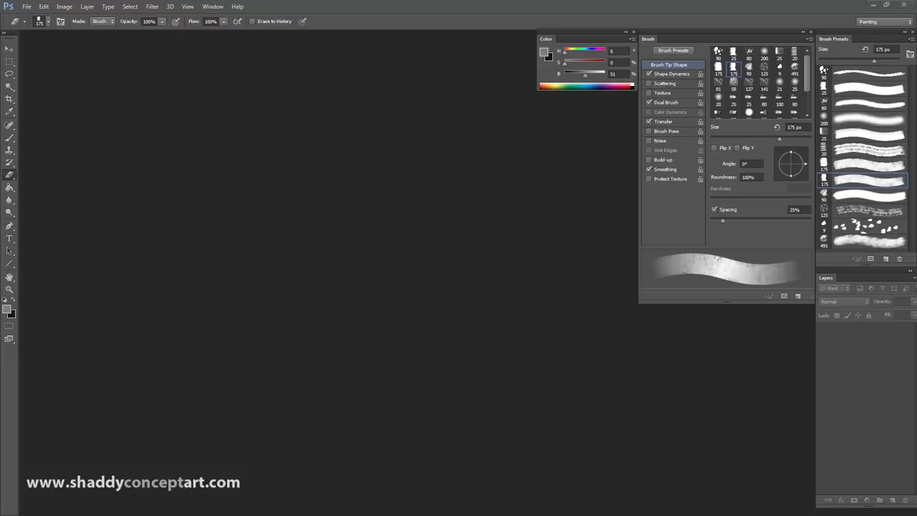
Step: Download the brush file set from the artist site's Brushes page in Chrome
key(alt+Tab)
click(385, 56)
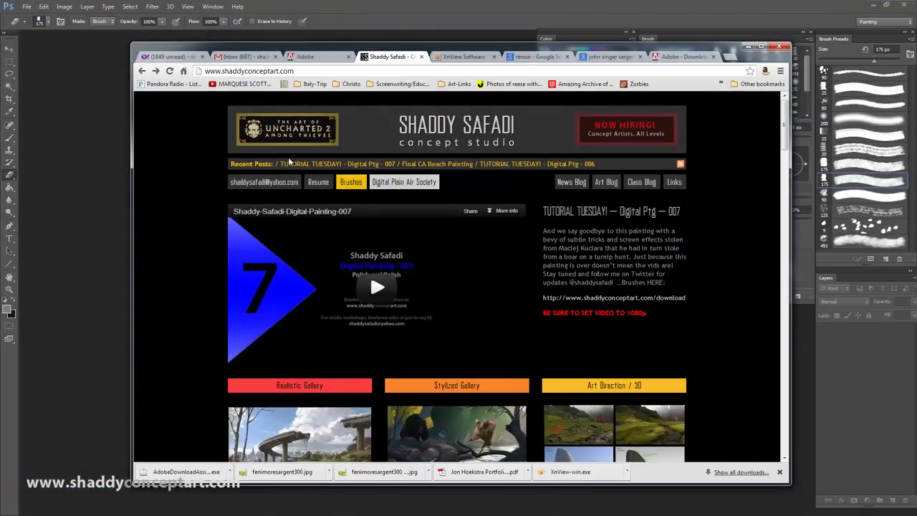
click(351, 182)
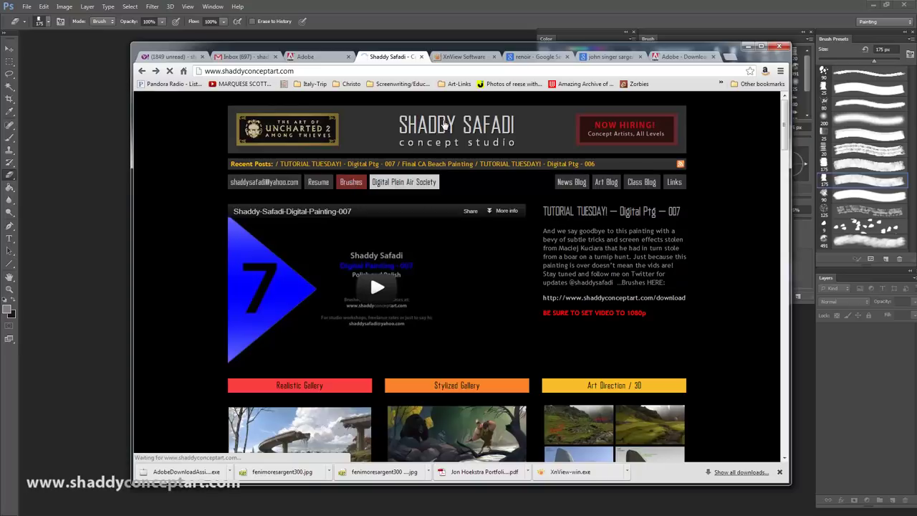
scroll(422, 275, down, 2)
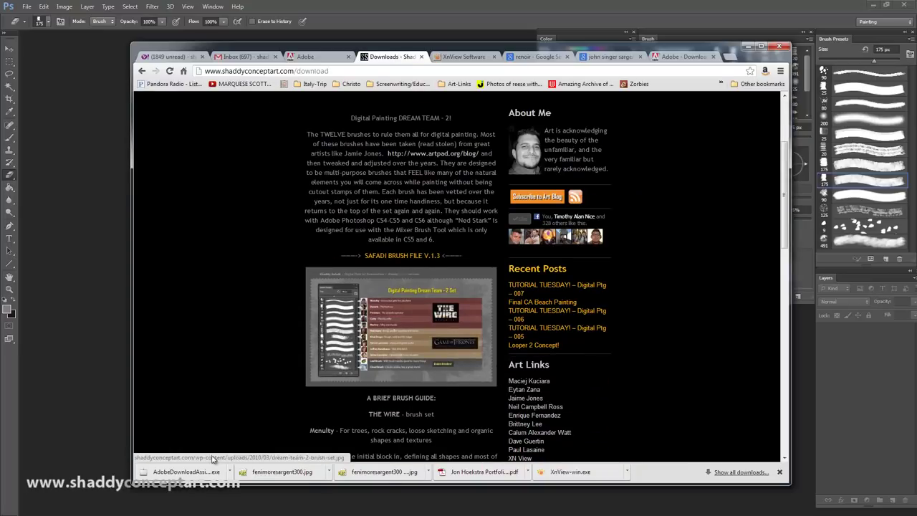
click(391, 260)
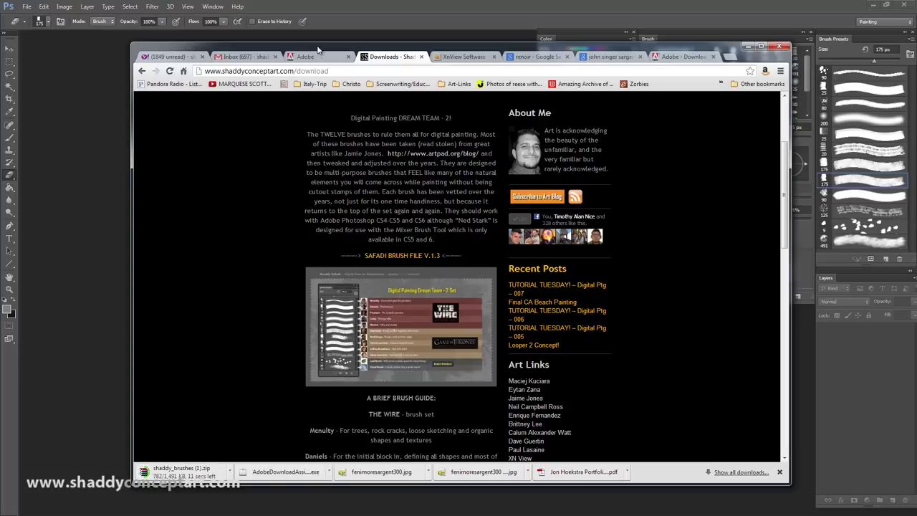
Step: Open shaddy_brushes (1).zip from Downloads in WinRAR and dismiss the licence reminder
drag(318, 49, 338, 53)
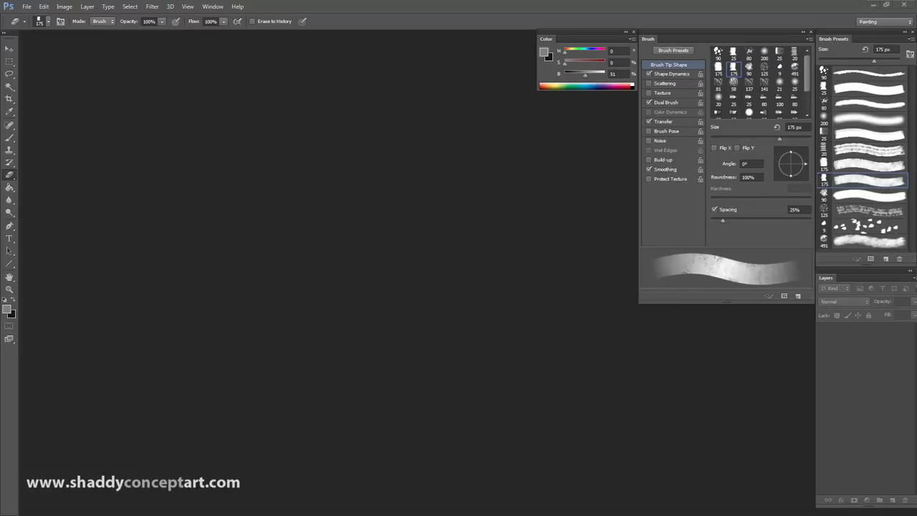
key(super+e)
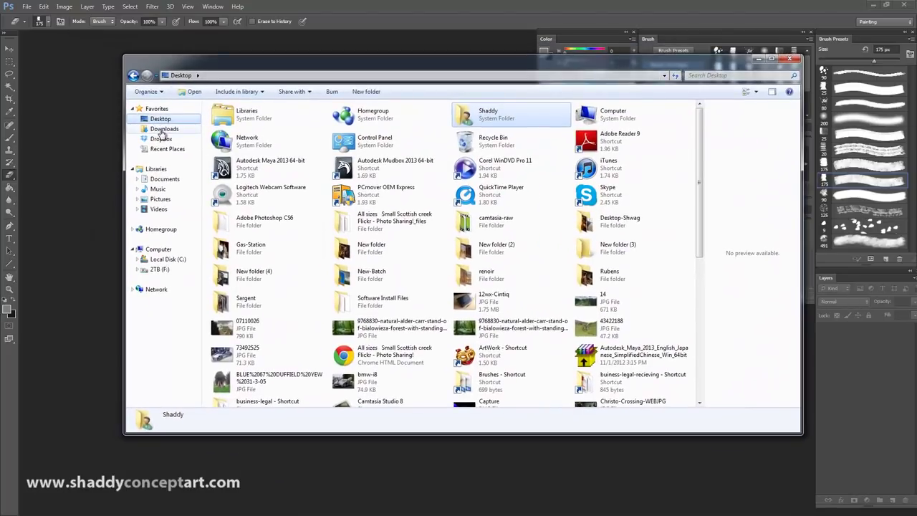
click(164, 130)
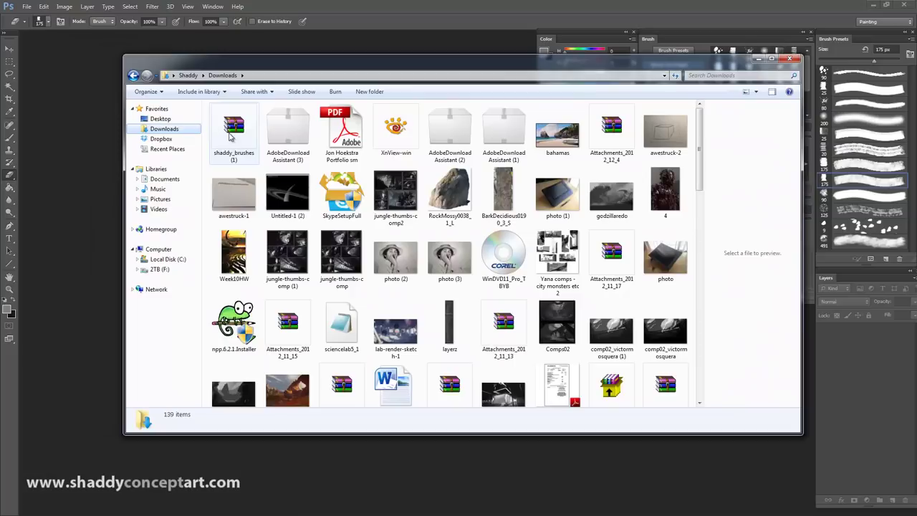
double_click(229, 128)
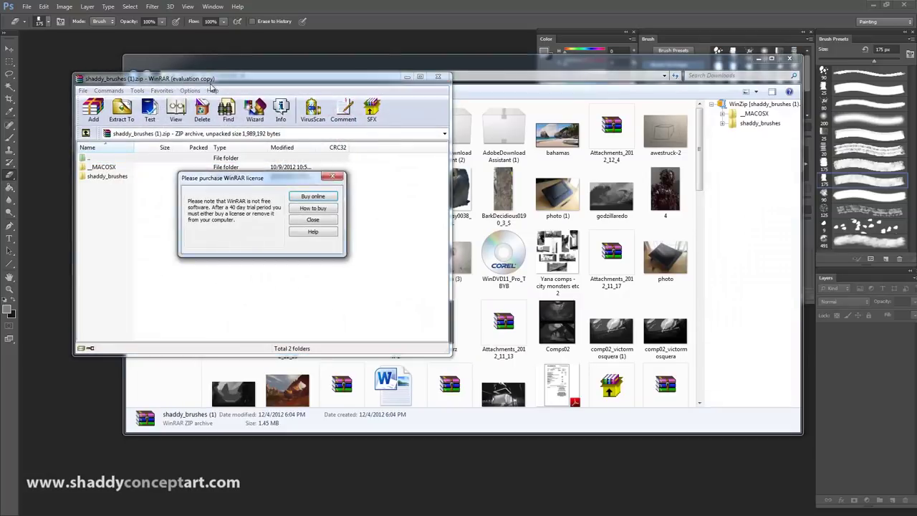
click(304, 222)
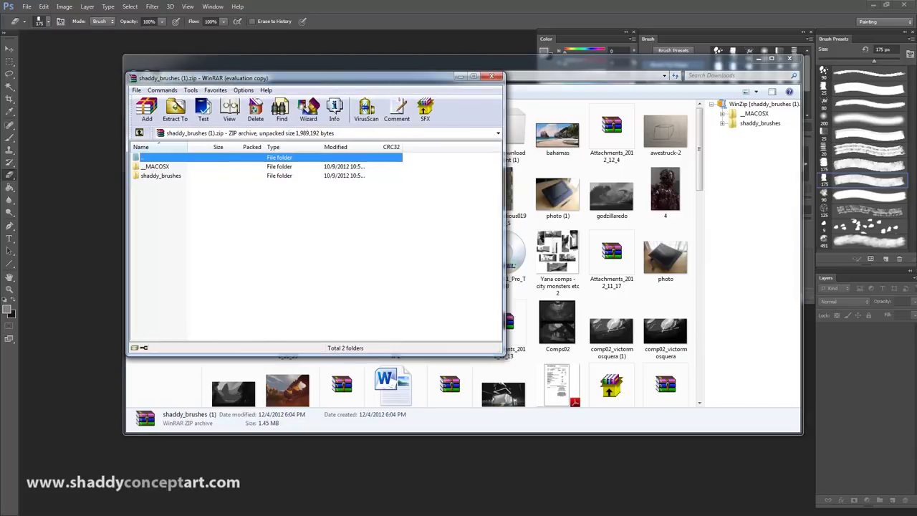
key(alt+Tab)
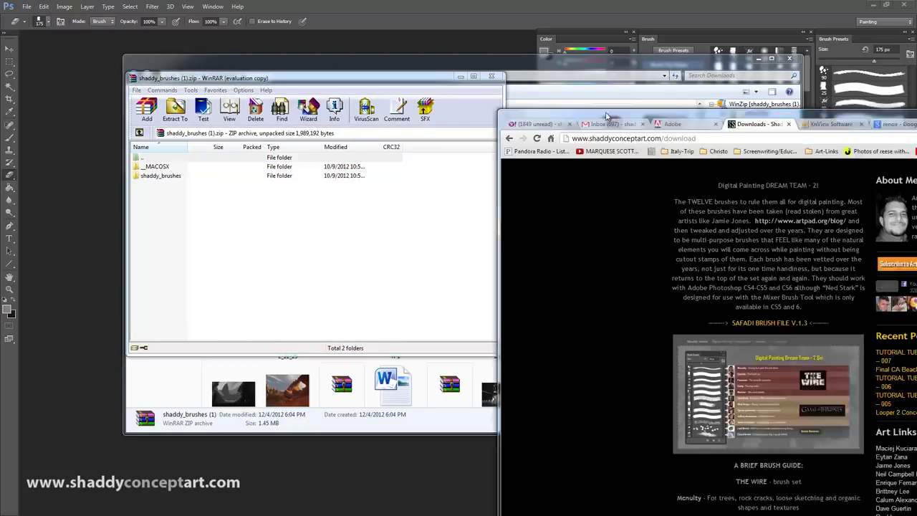
Step: Search the web for 'win rar' and look through the WinRAR download and start-page results
click(691, 30)
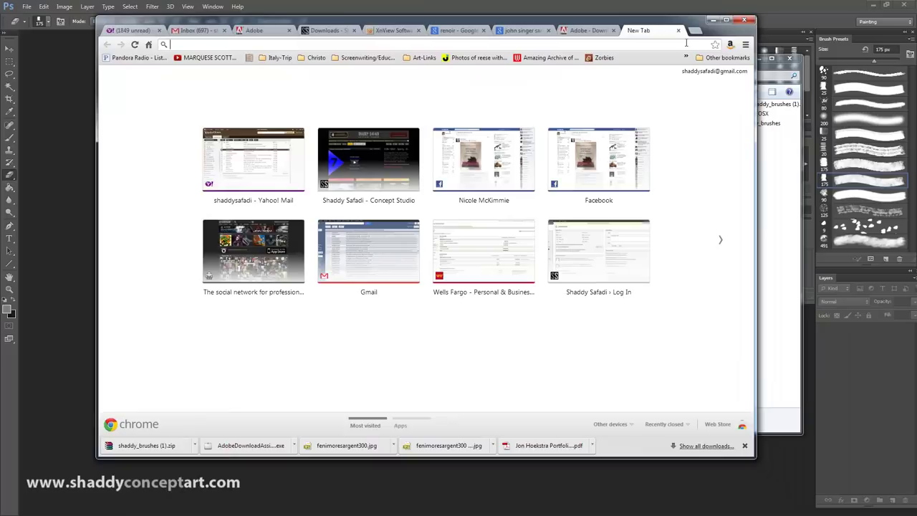
text(win)
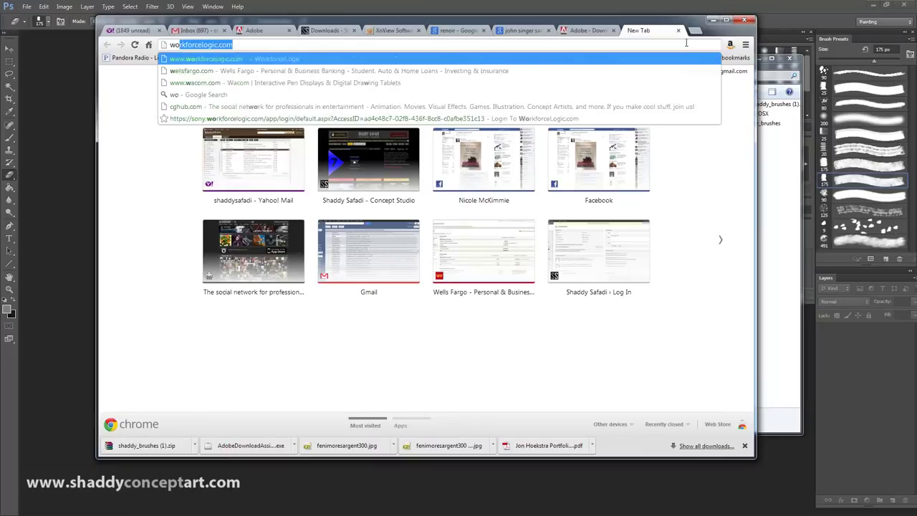
text( rar)
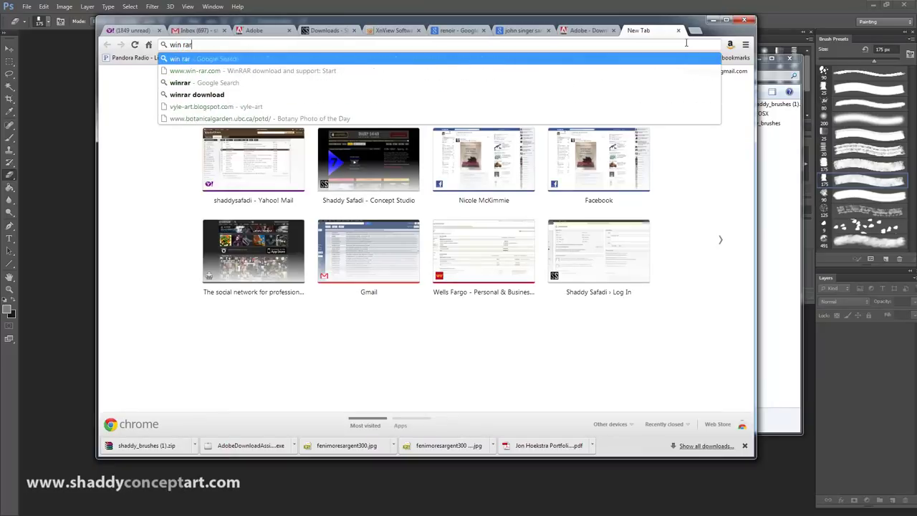
key(Return)
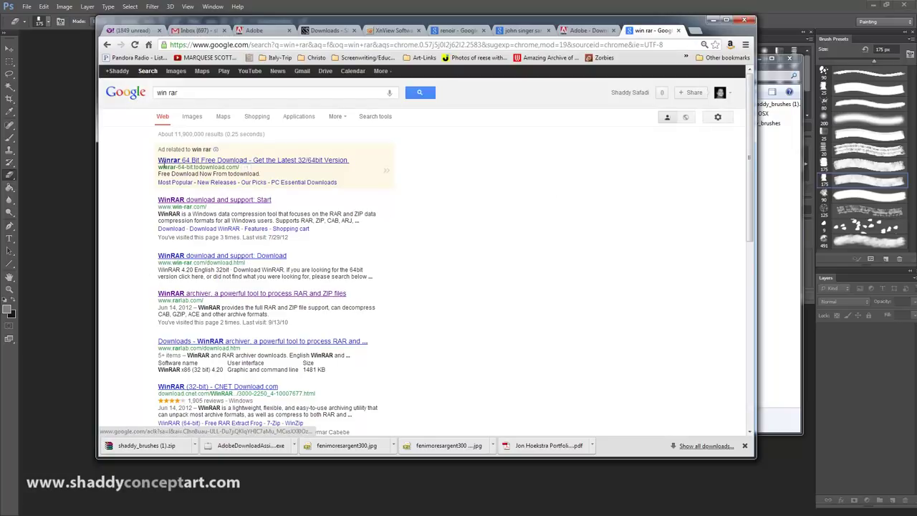
click(173, 258)
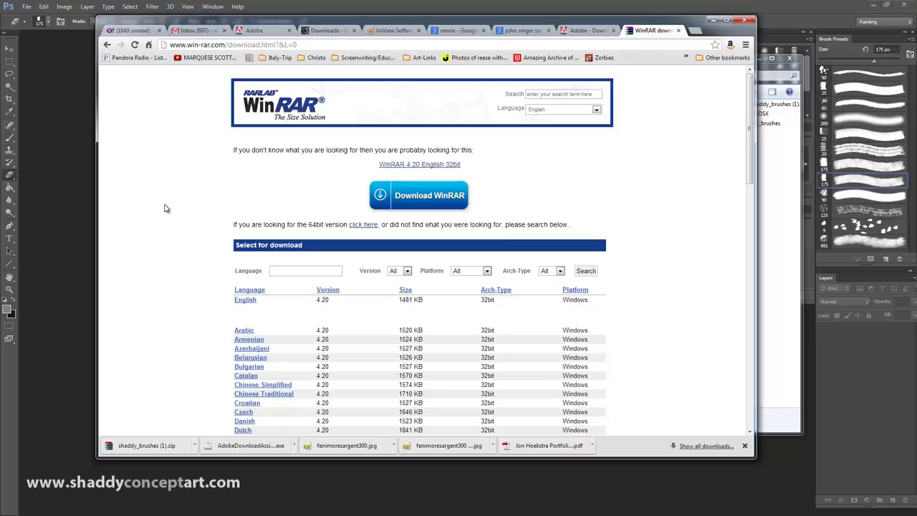
click(107, 44)
click(181, 200)
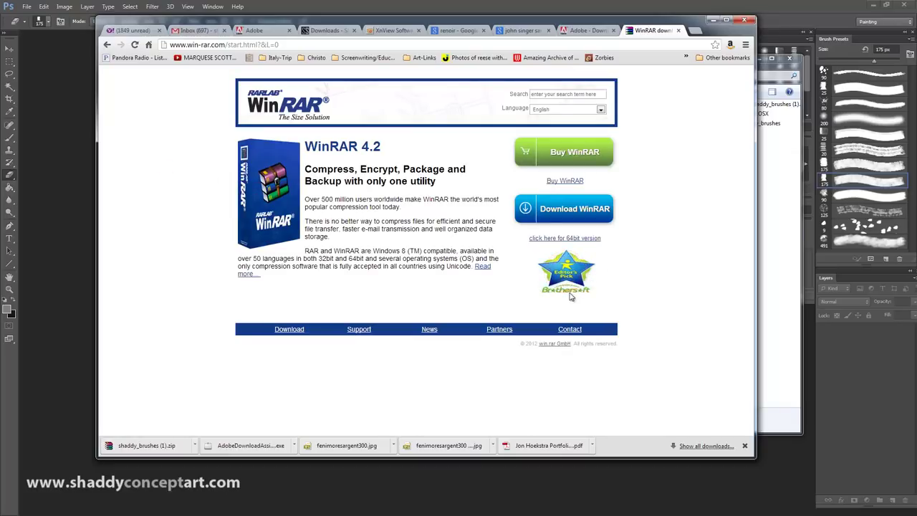
Step: Start the free WinRAR download, close the offer page and lower the Chrome window
click(107, 44)
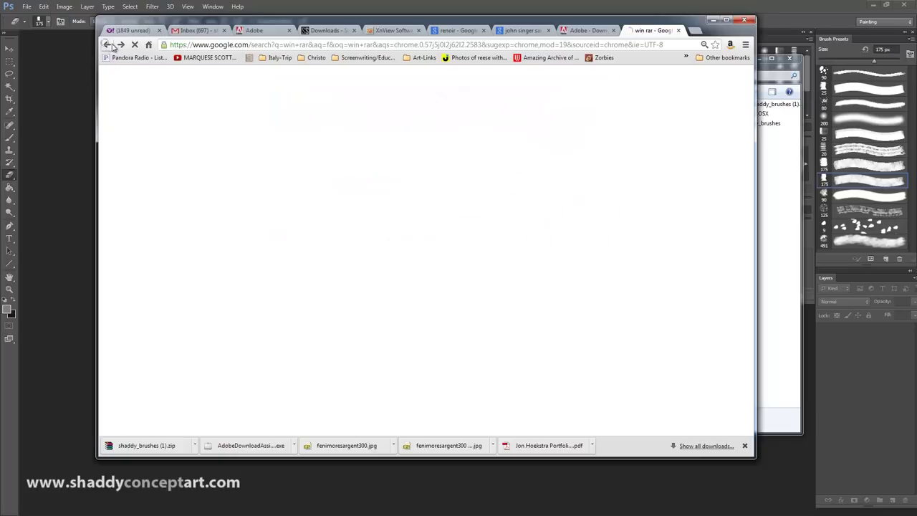
click(120, 44)
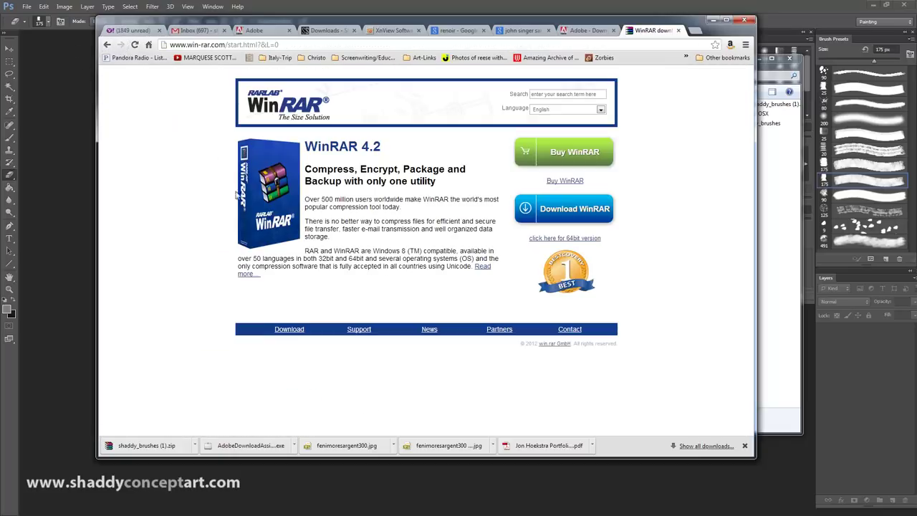
click(551, 212)
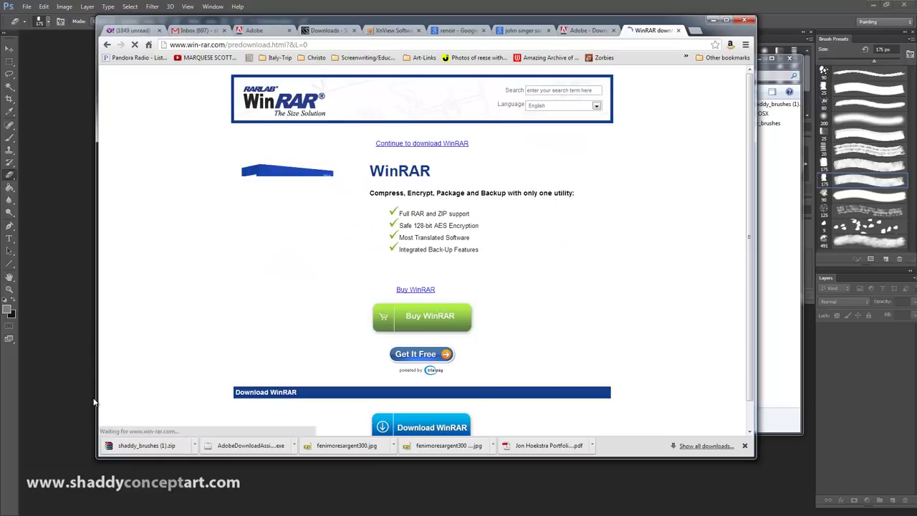
click(412, 353)
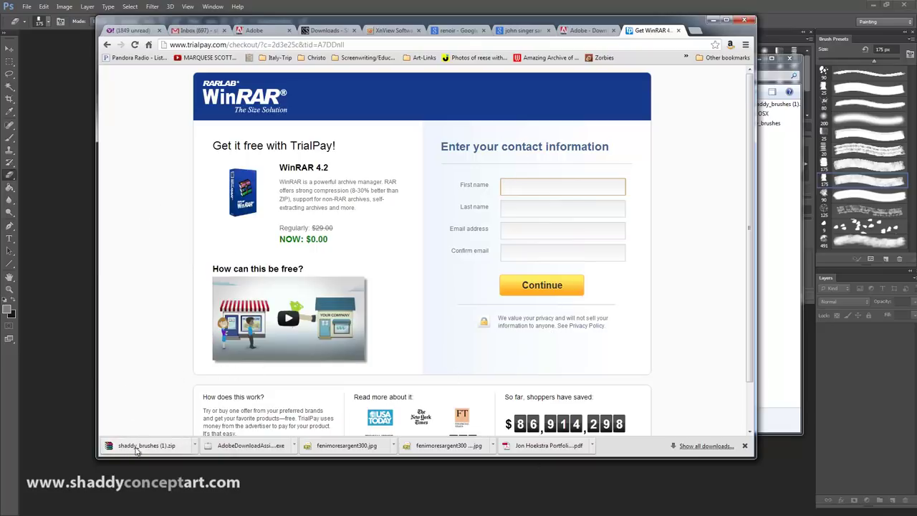
click(677, 30)
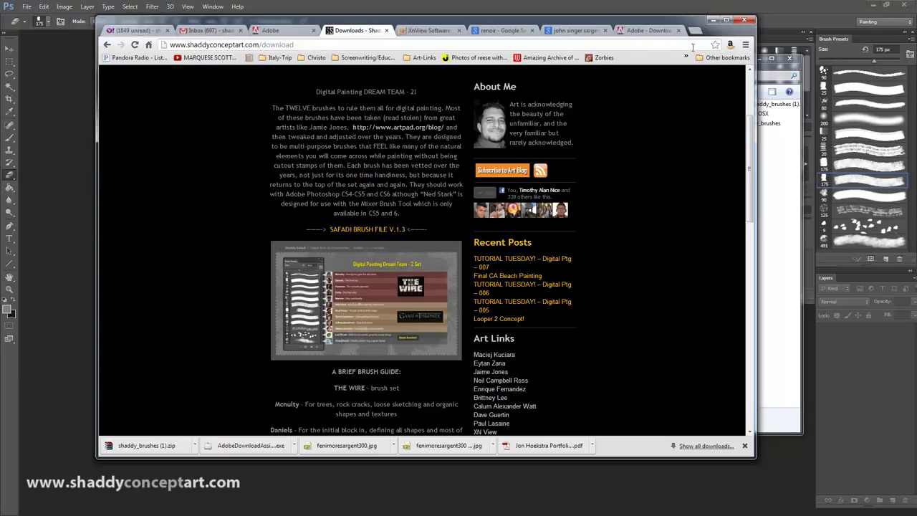
drag(364, 24, 510, 52)
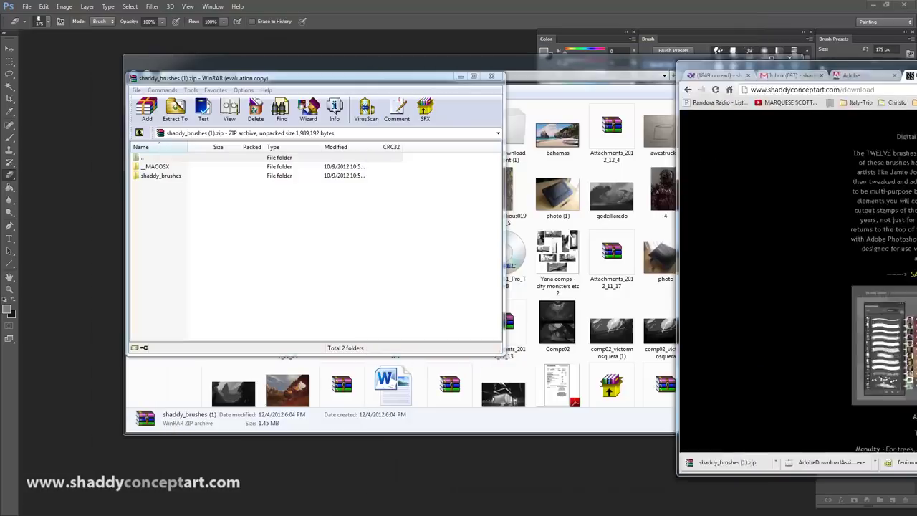
Step: Open shaddy_brushes (1).zip and browse into its shaddy_brushes folder
click(156, 176)
double_click(157, 176)
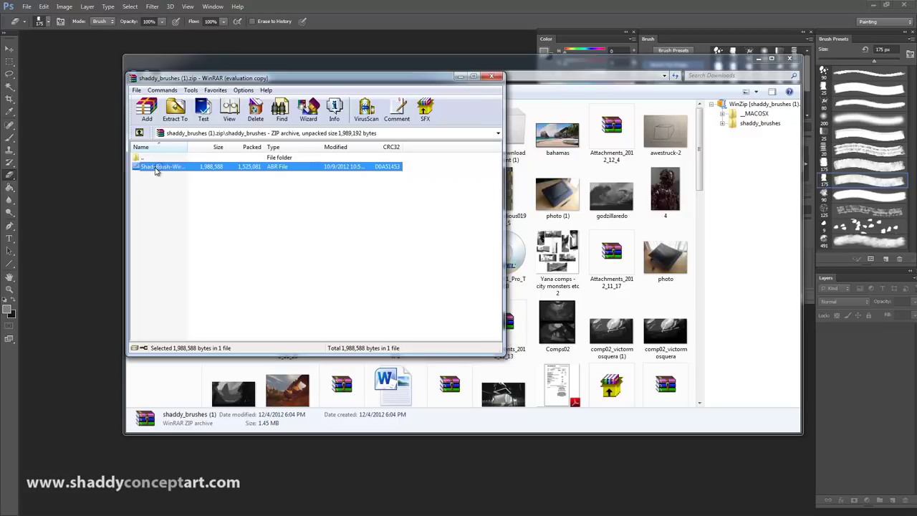
click(138, 133)
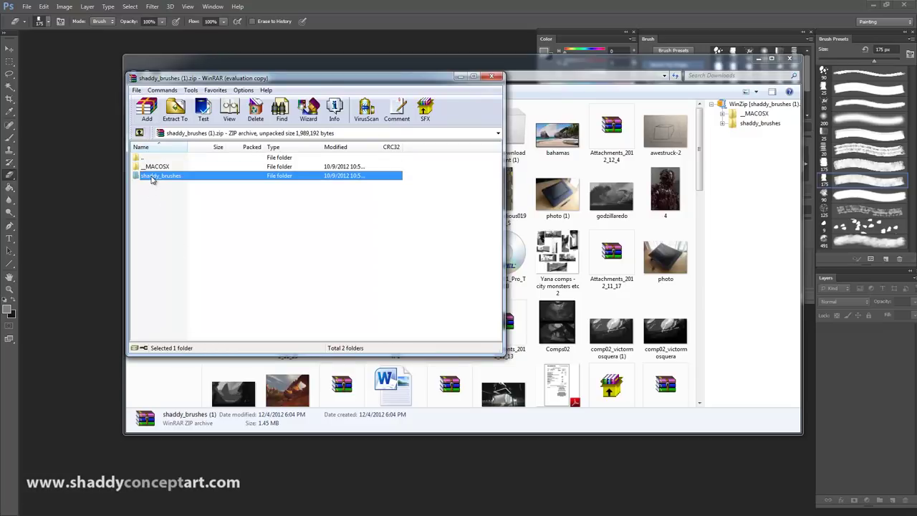
key(Escape)
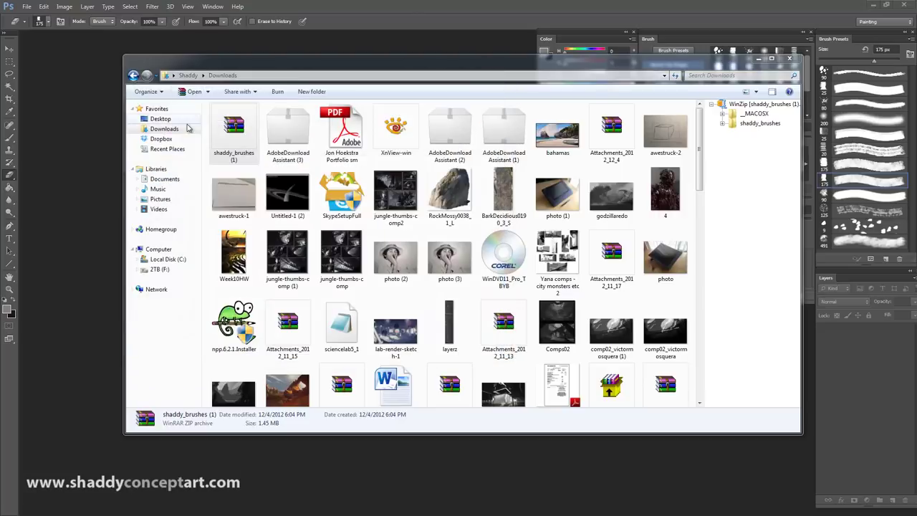
double_click(230, 129)
double_click(116, 179)
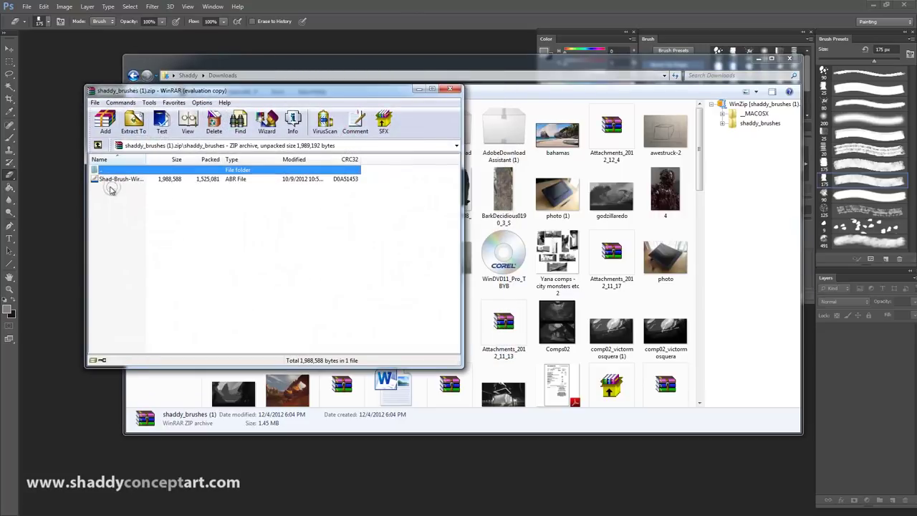
Step: Drag the Shad-Brush-Wire+Gamo+leaf+cloud.abr file to the desktop, then close WinRAR and Downloads
click(319, 236)
drag(116, 179, 111, 181)
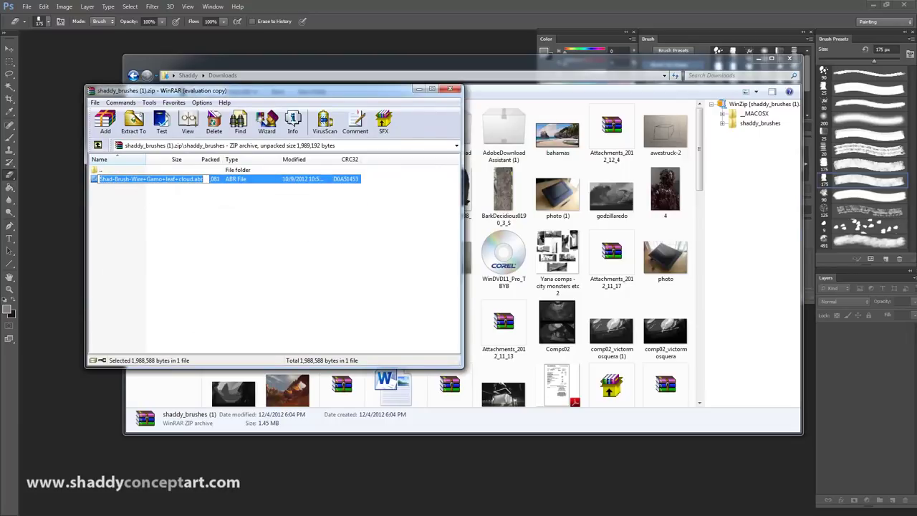
drag(94, 179, 798, 222)
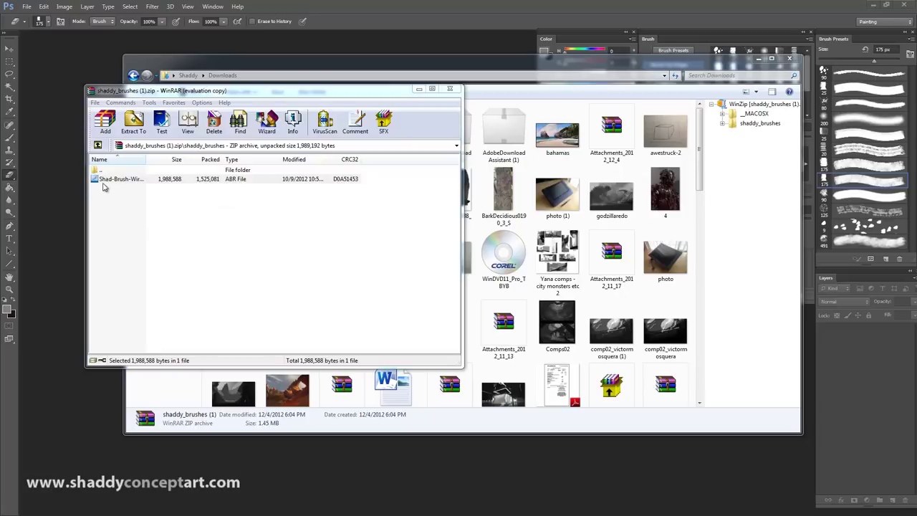
mouse_move(100, 183)
mouse_down()
mouse_move(671, 183)
mouse_move(883, 111)
mouse_up()
click(451, 88)
click(789, 60)
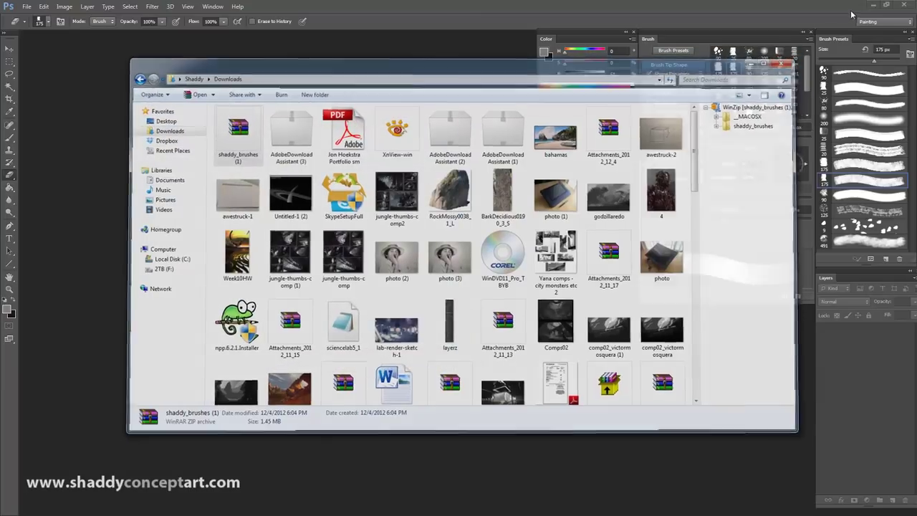
click(872, 4)
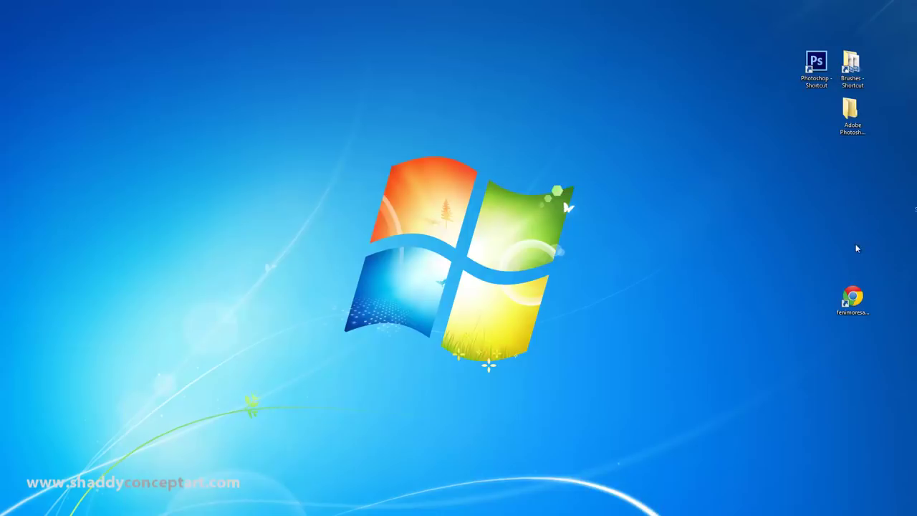
Step: Line up the extracted brush icon on the desktop, check its Properties, and inspect F:\Brushes
drag(782, 172, 820, 132)
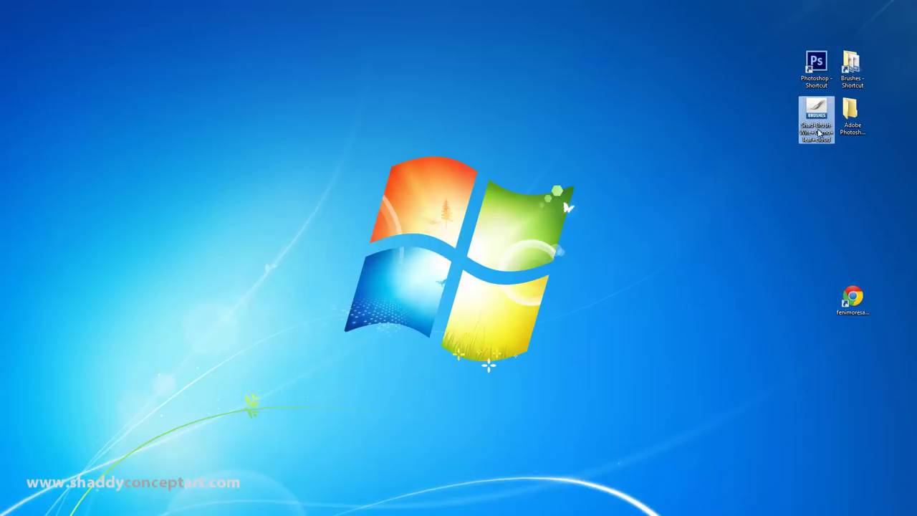
right_click(816, 109)
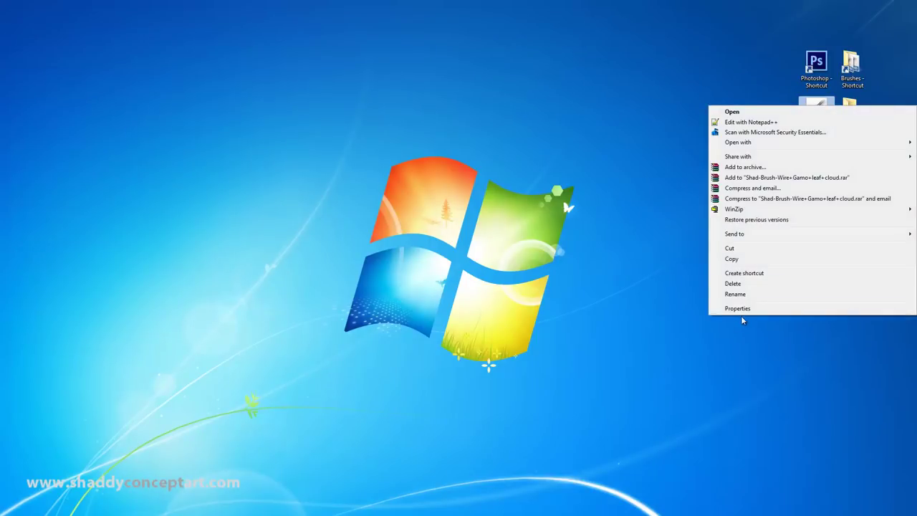
click(730, 308)
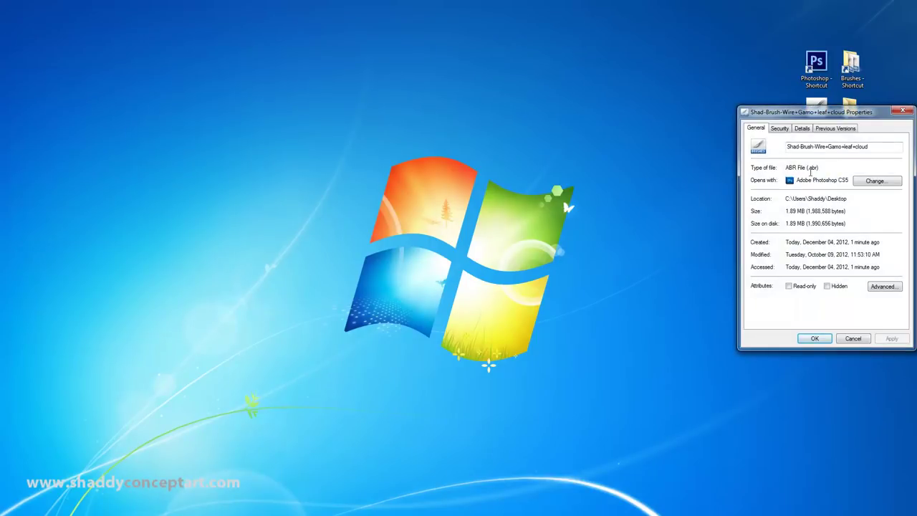
click(816, 339)
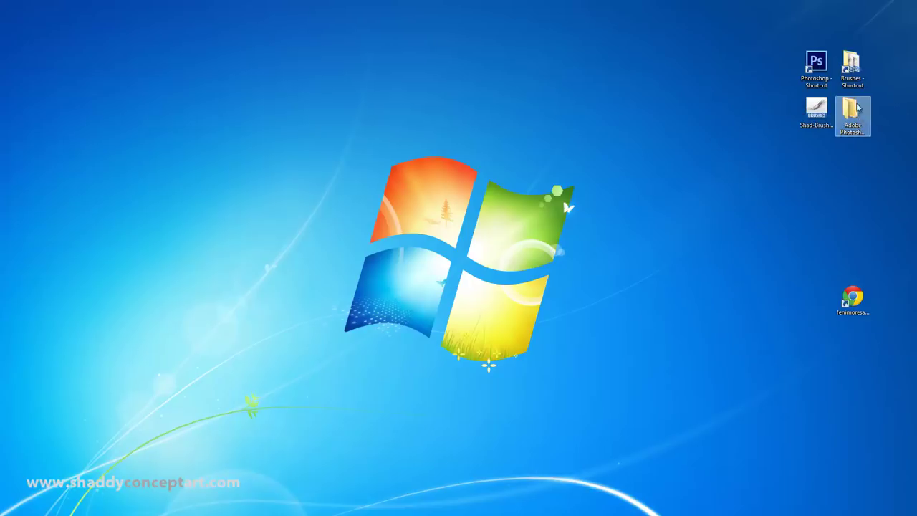
double_click(851, 66)
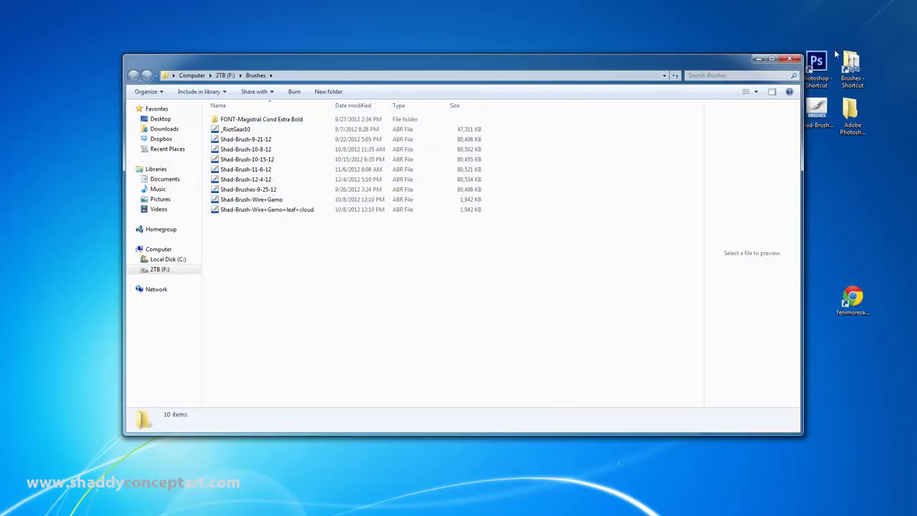
click(790, 58)
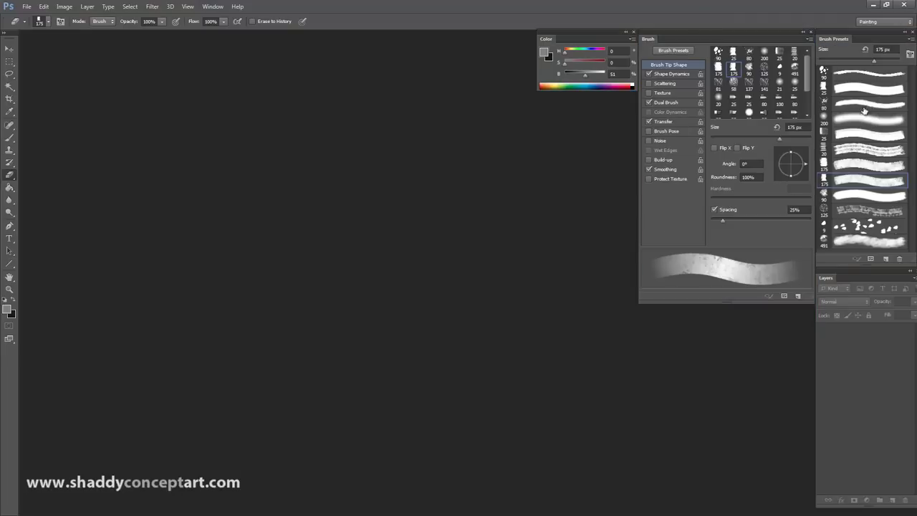
Step: Run Reset Brushes from the Brush Presets menu, confirming OK and declining to save the current brushes
click(911, 40)
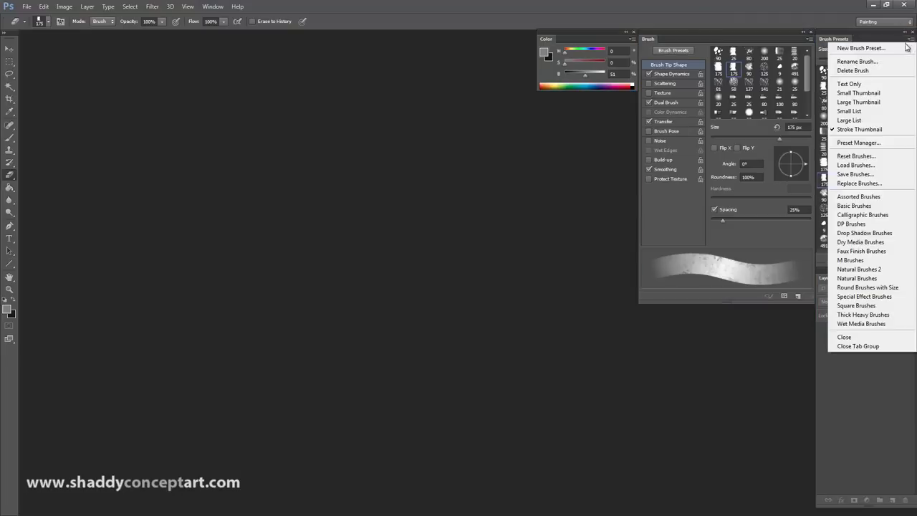
click(841, 157)
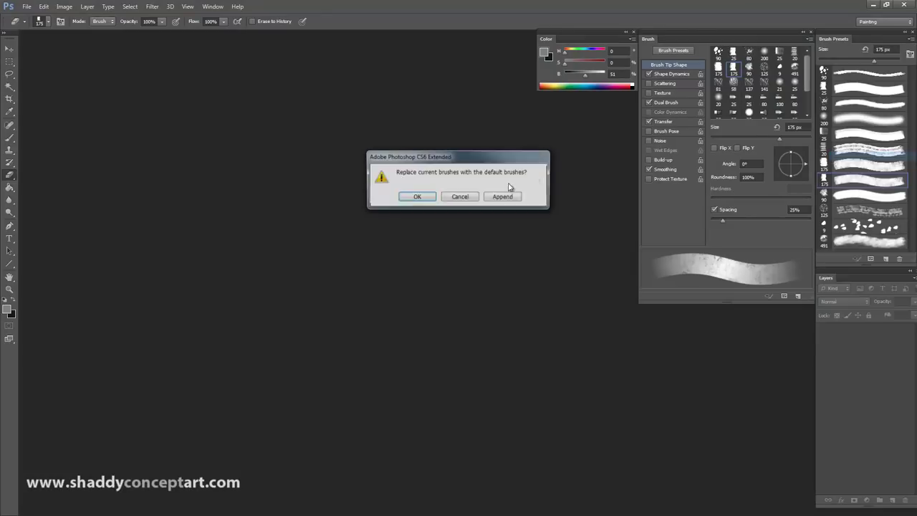
click(411, 196)
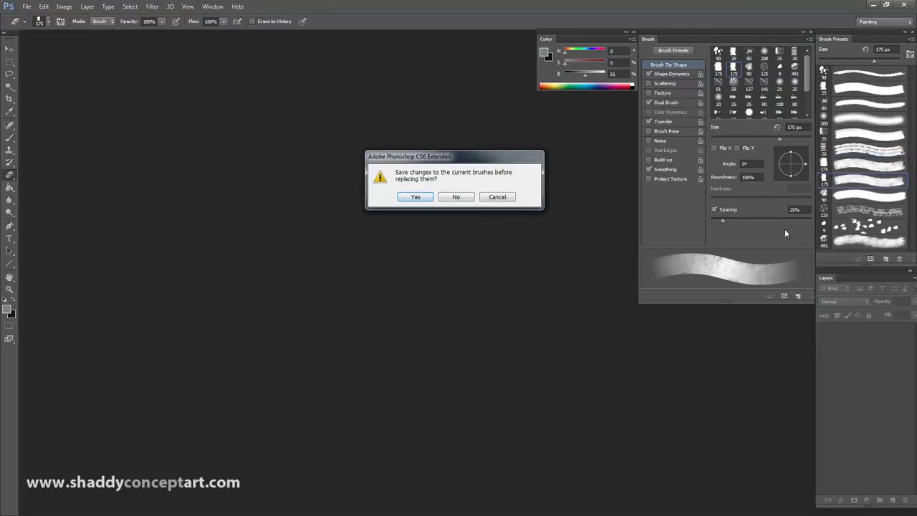
click(455, 198)
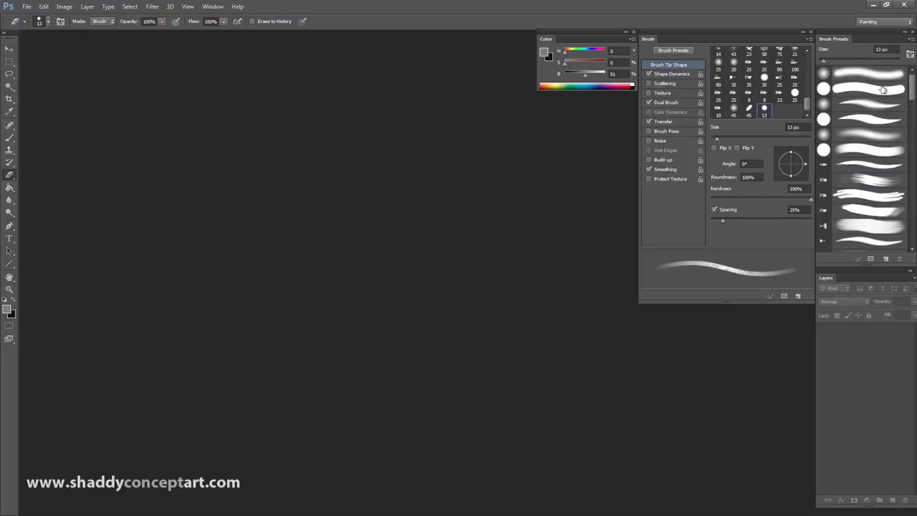
scroll(870, 101, down, 5)
scroll(859, 98, up, 2)
scroll(912, 79, down, 3)
scroll(911, 79, up, 3)
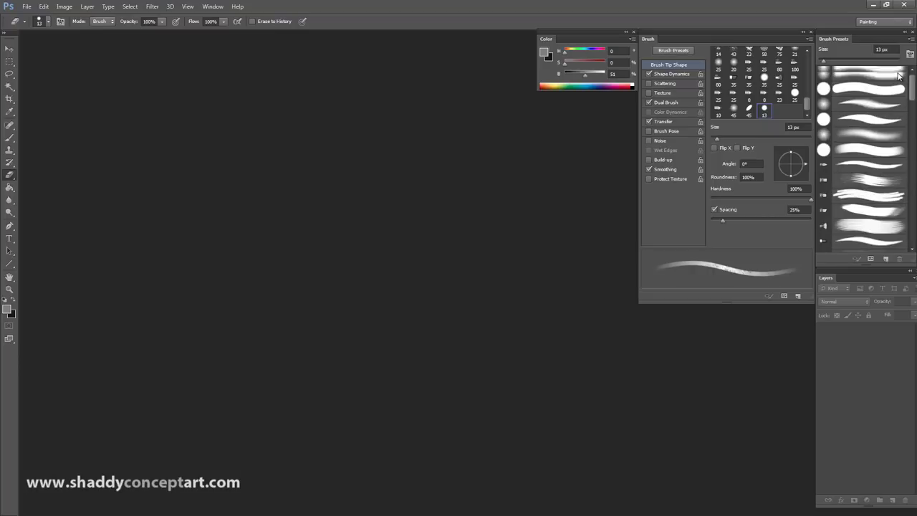
click(910, 39)
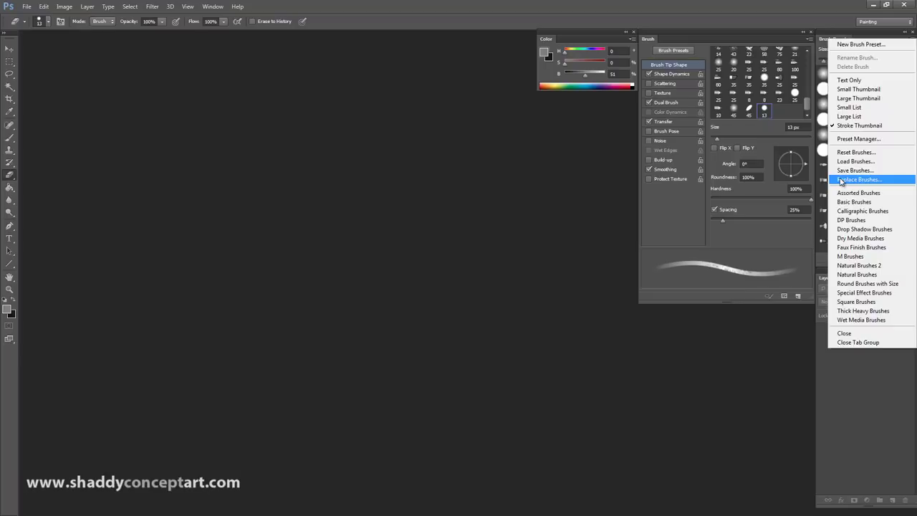
Step: Replace the brush presets with Shad-Brush-Wire+Gamo+leaf+cloud from the Brushes folder
click(840, 180)
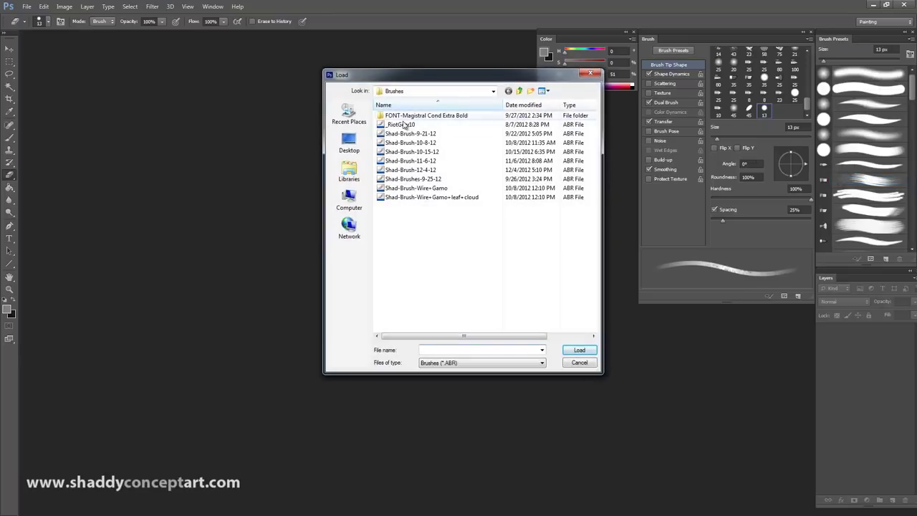
click(401, 198)
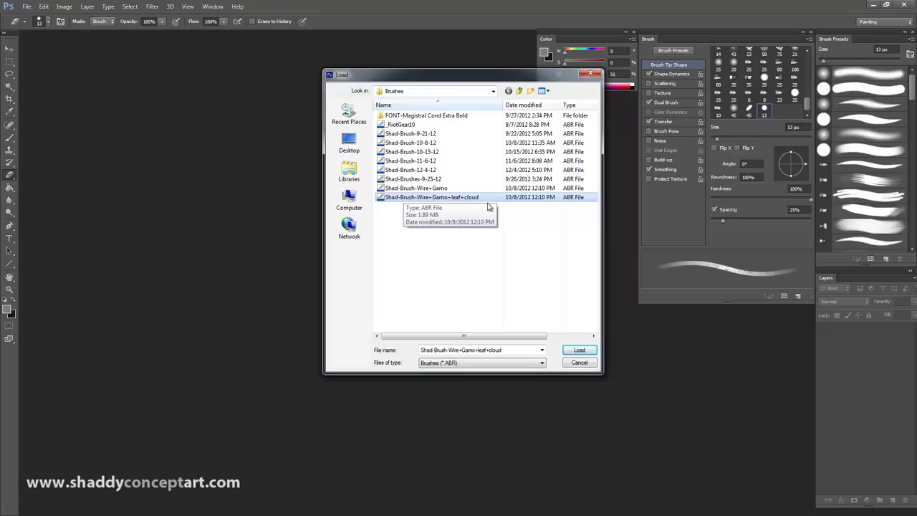
click(578, 349)
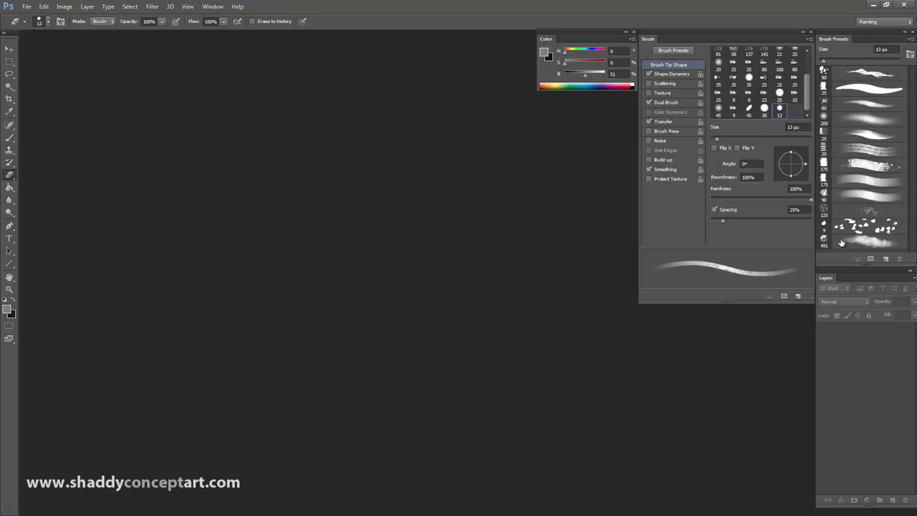
click(910, 39)
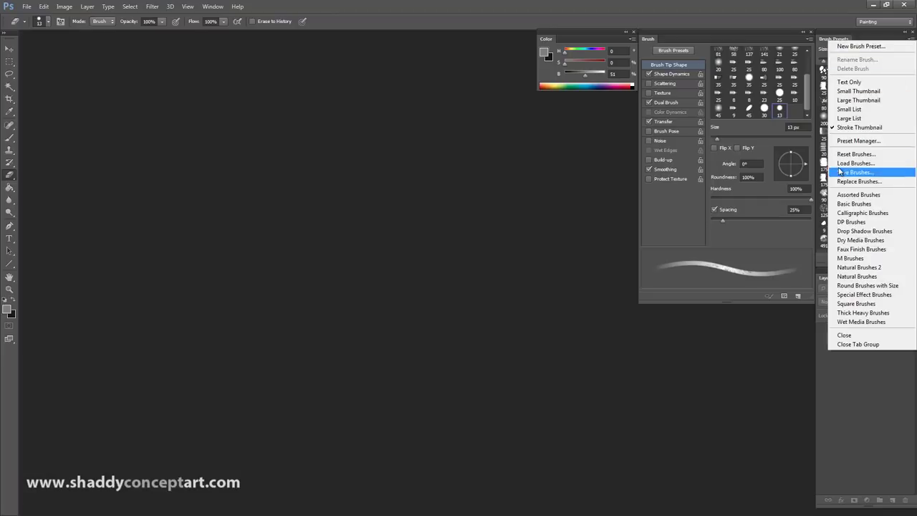
click(701, 453)
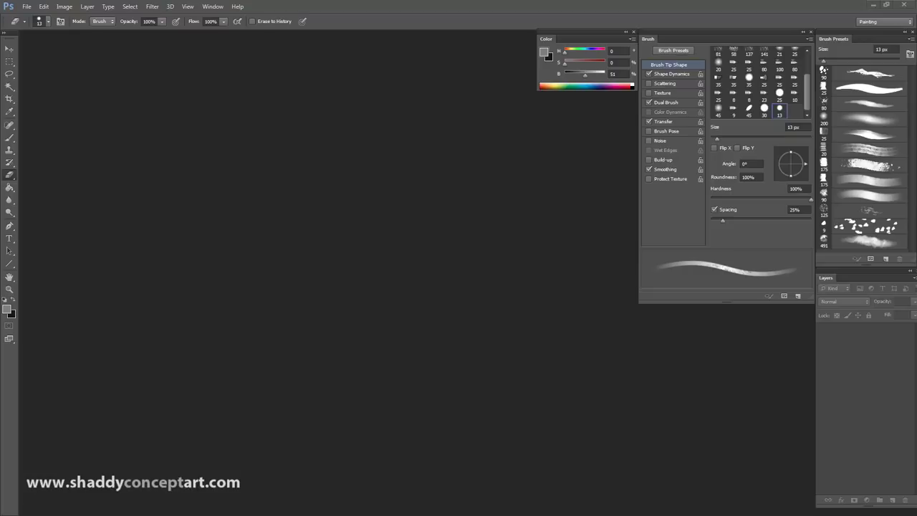
Step: Open the Computer drives window with Win+E over the empty Photoshop workspace
key(super+e)
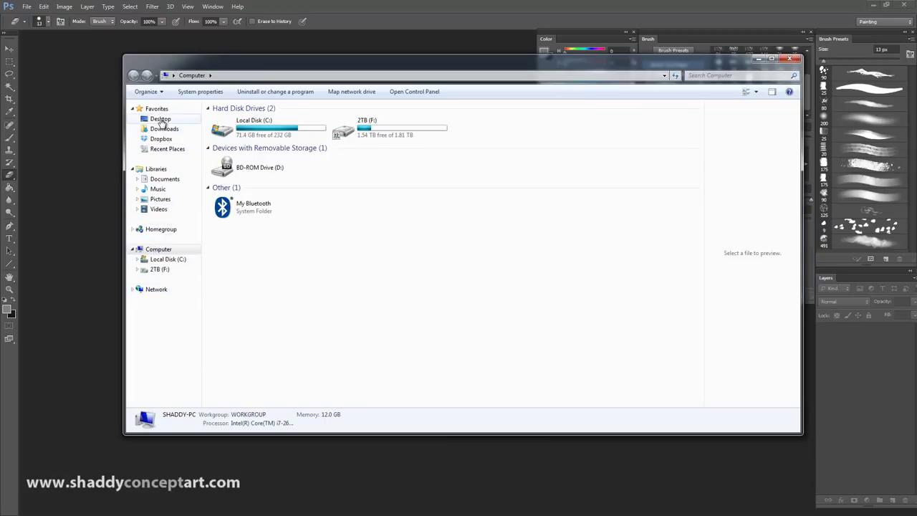
Step: Open Wacom Tablet Properties from All Control Panel Items to show the Cintiq 22HD Grip Pen settings
drag(579, 58, 916, 32)
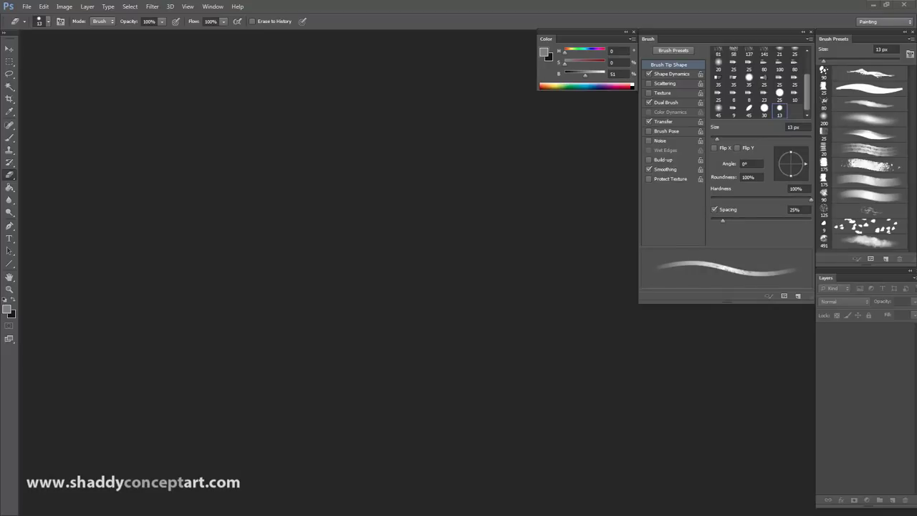
key(alt+Tab)
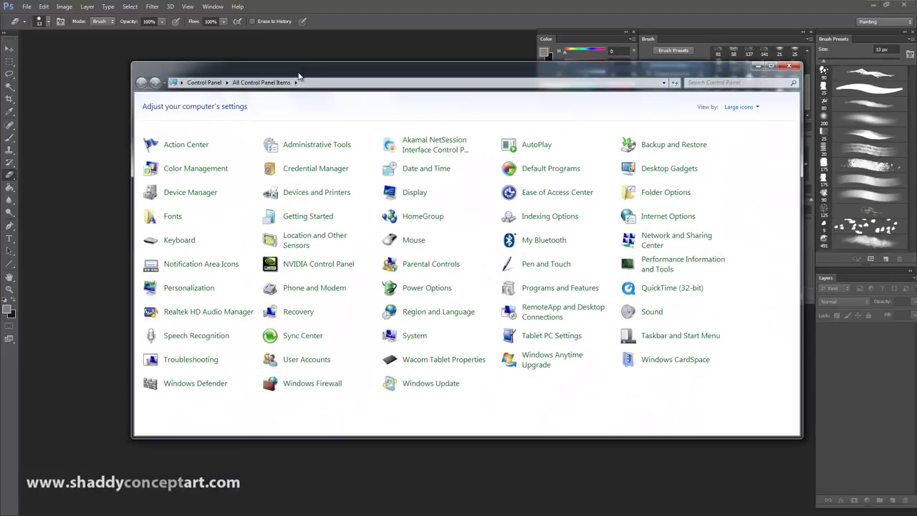
click(434, 363)
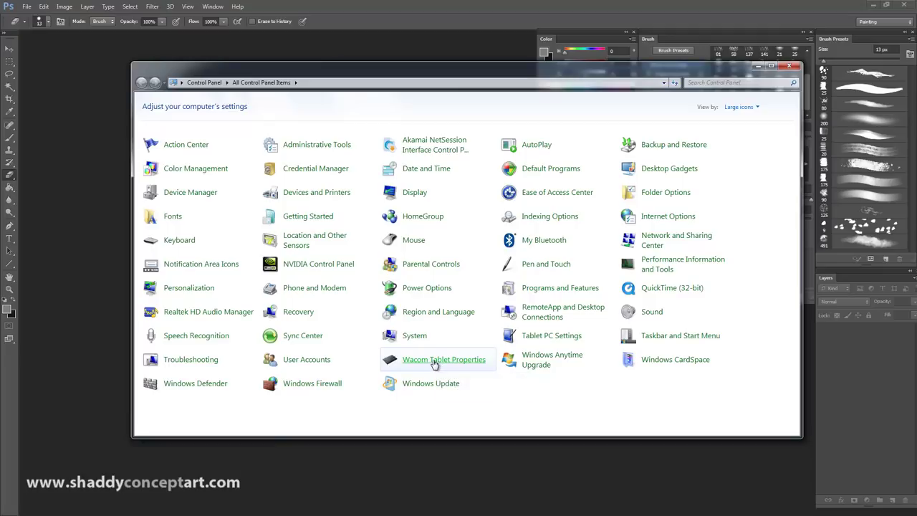
drag(415, 43, 444, 53)
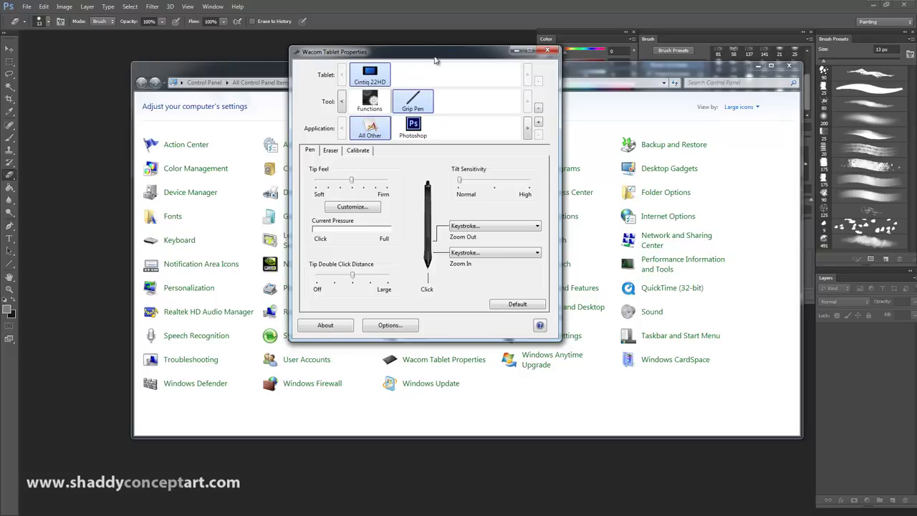
Step: Switch from the Grip Pen to Functions to show the ExpressKeys page
click(371, 102)
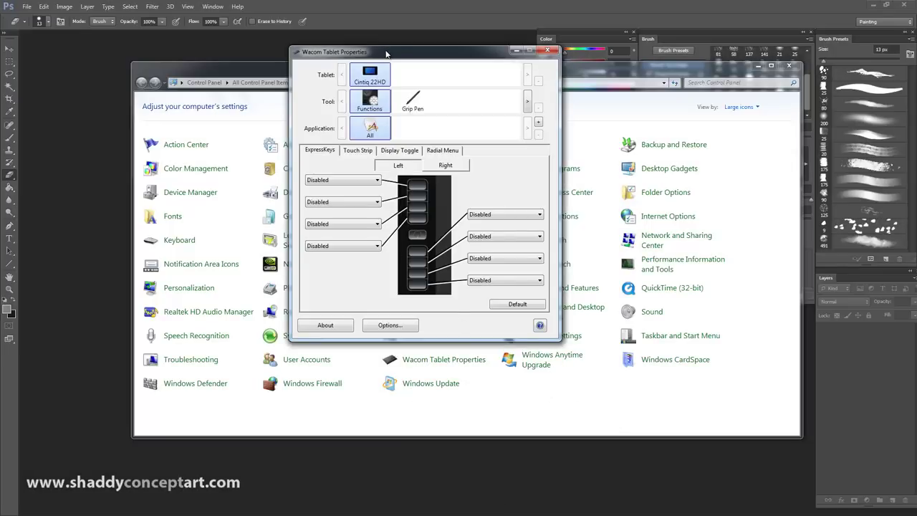
Step: Show the Right ExpressKeys (Curves, Undo, Grabby Hand), then bring the brush download page forward
drag(386, 54, 404, 59)
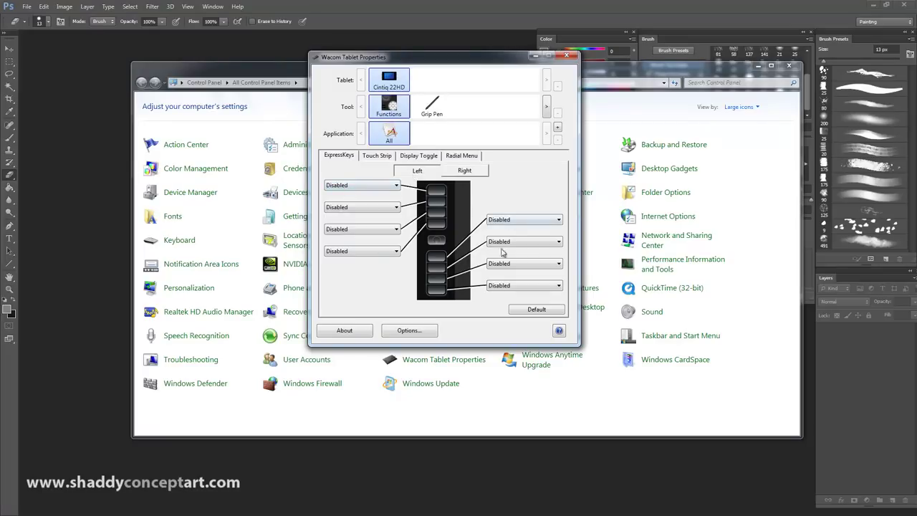
click(464, 171)
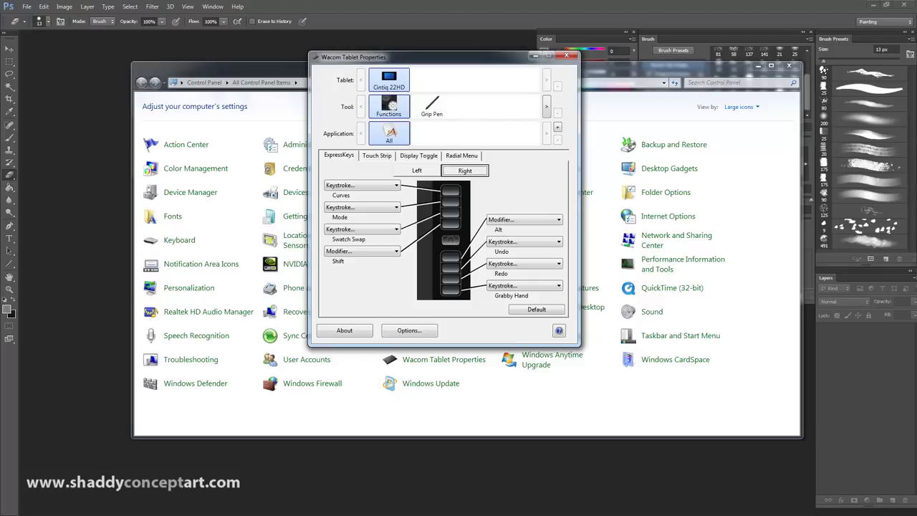
key(alt+Tab)
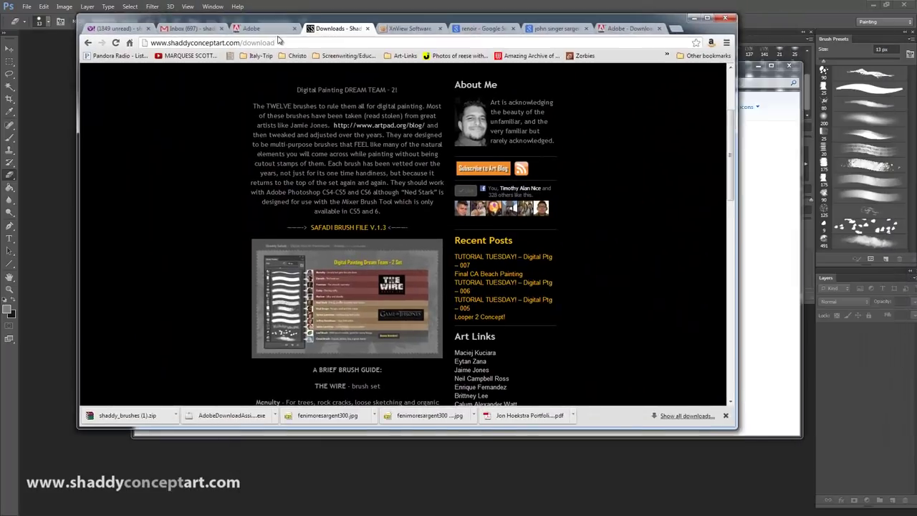
Step: Scroll the shaddyconceptart.com downloads page down to its tablet-setup section
scroll(408, 226, down, 15)
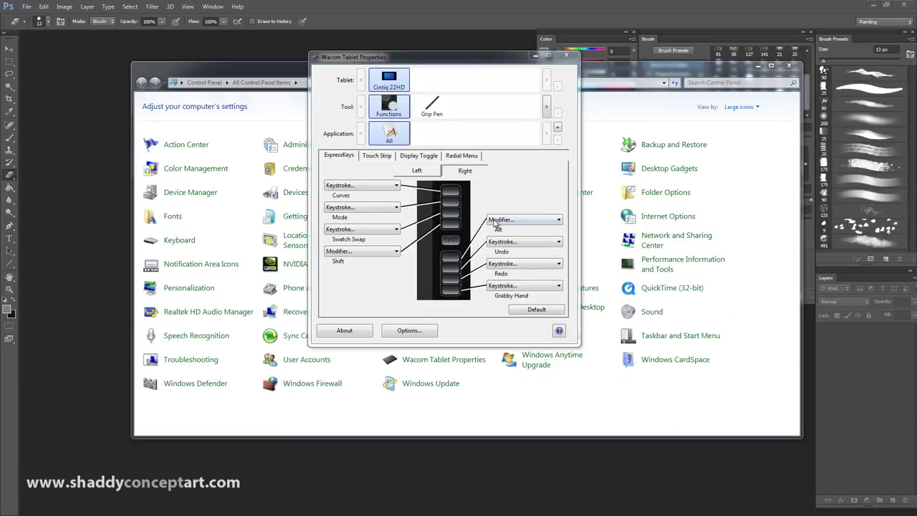
click(496, 222)
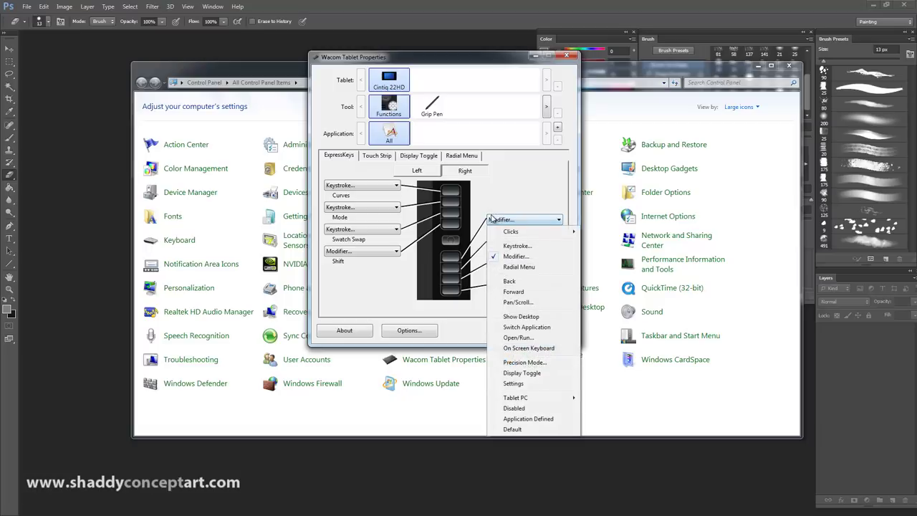
click(507, 258)
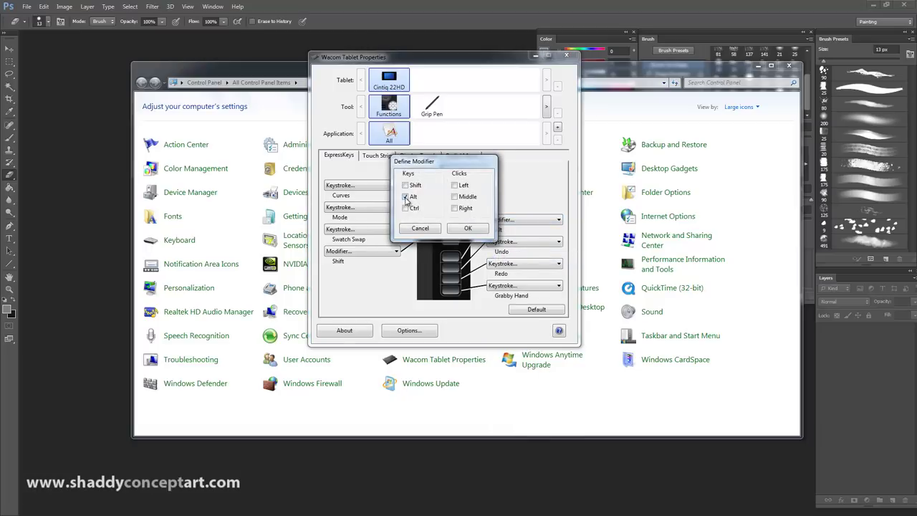
click(459, 229)
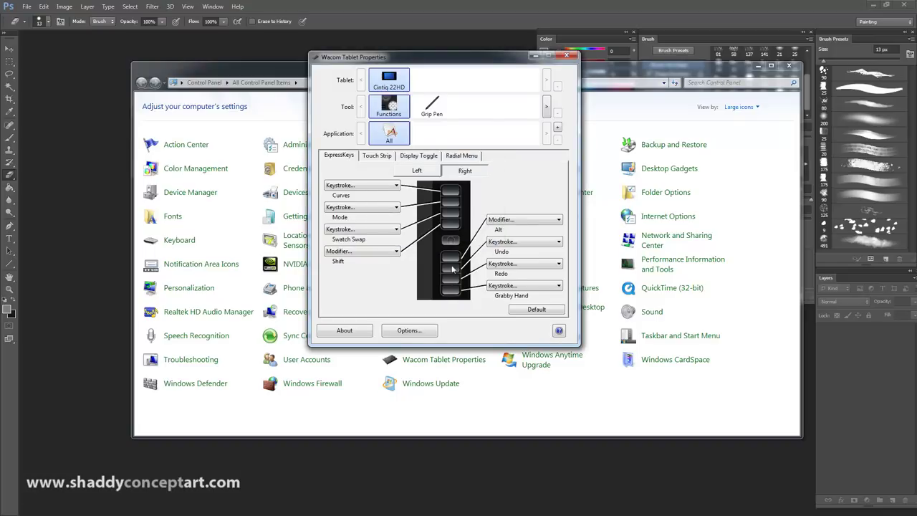
click(509, 222)
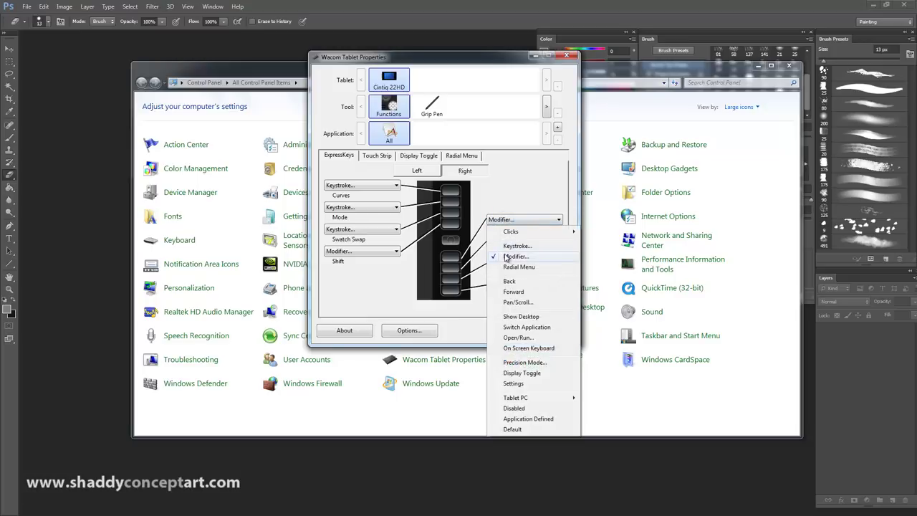
click(514, 255)
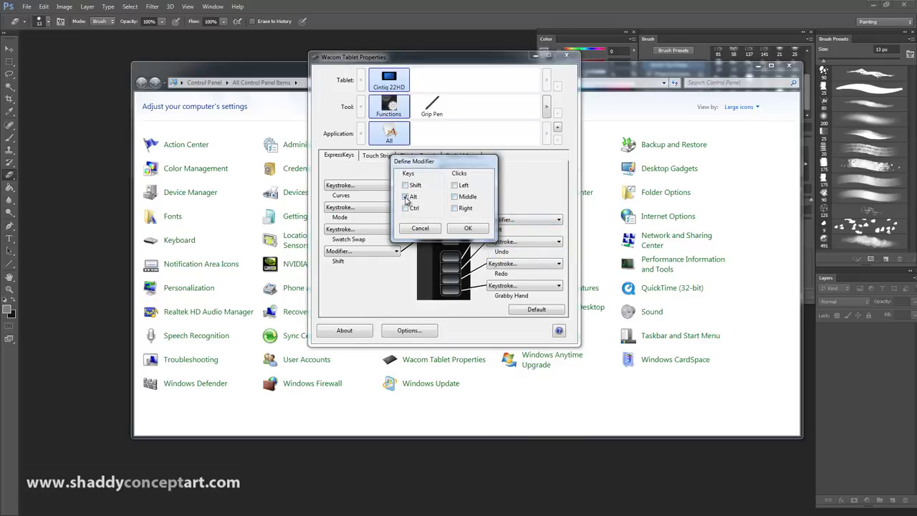
click(467, 229)
click(494, 219)
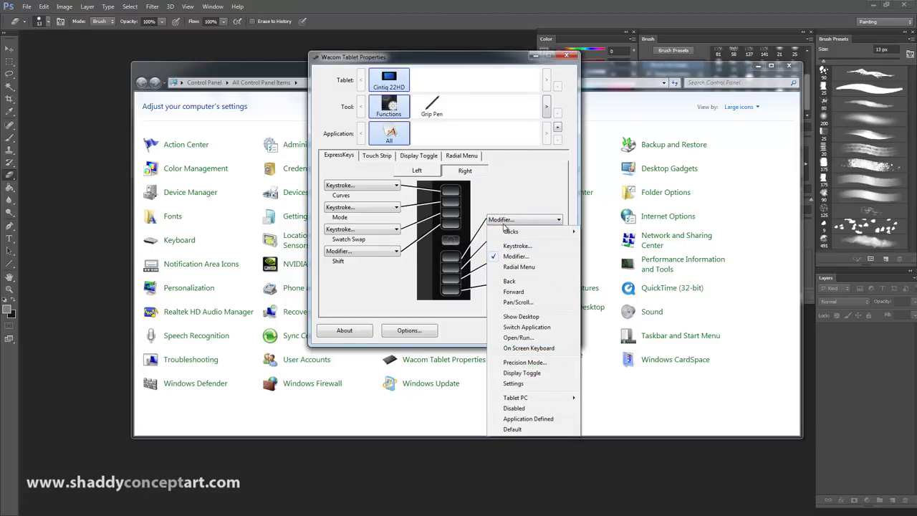
click(505, 193)
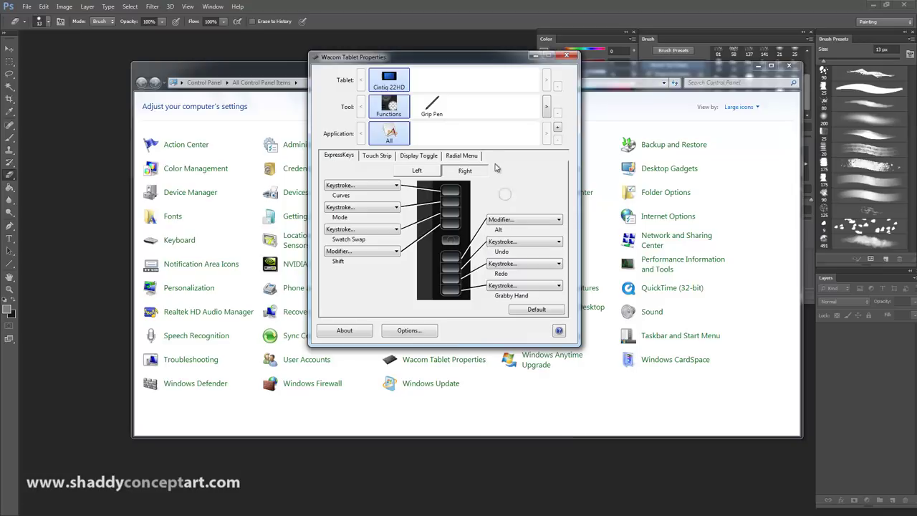
click(499, 244)
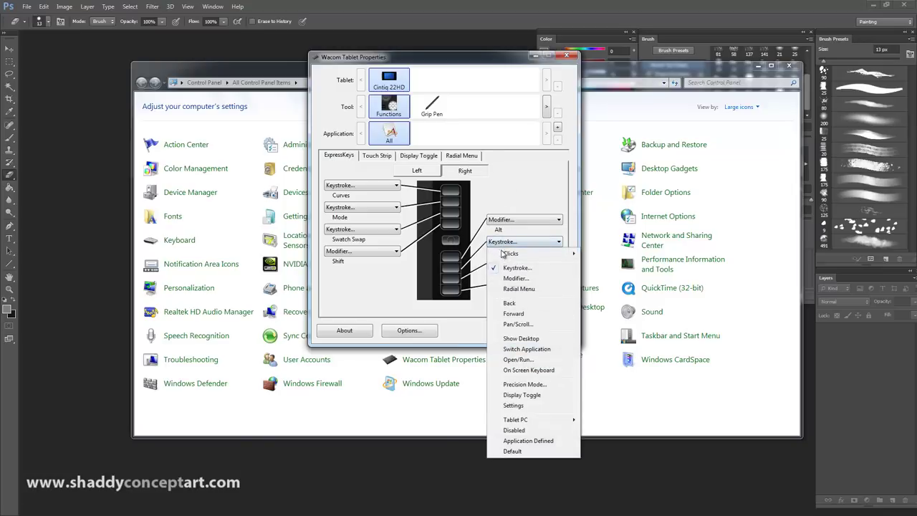
click(509, 269)
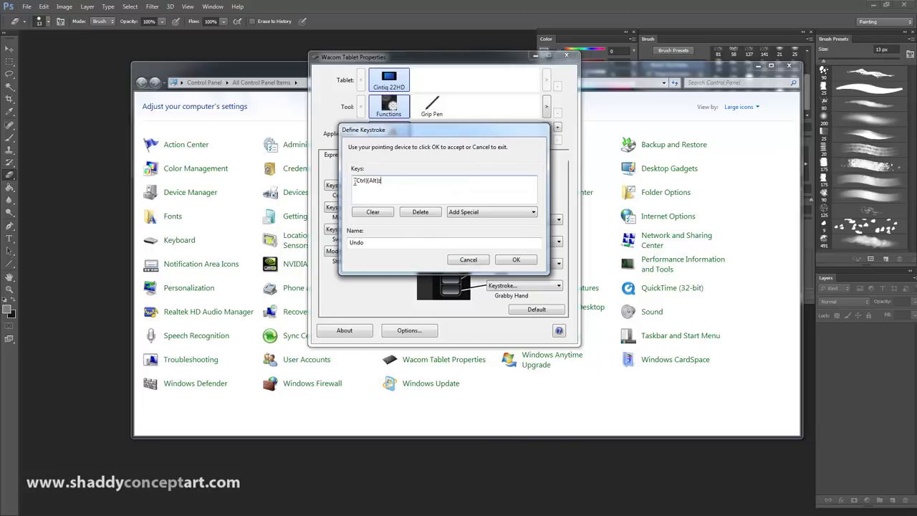
click(368, 212)
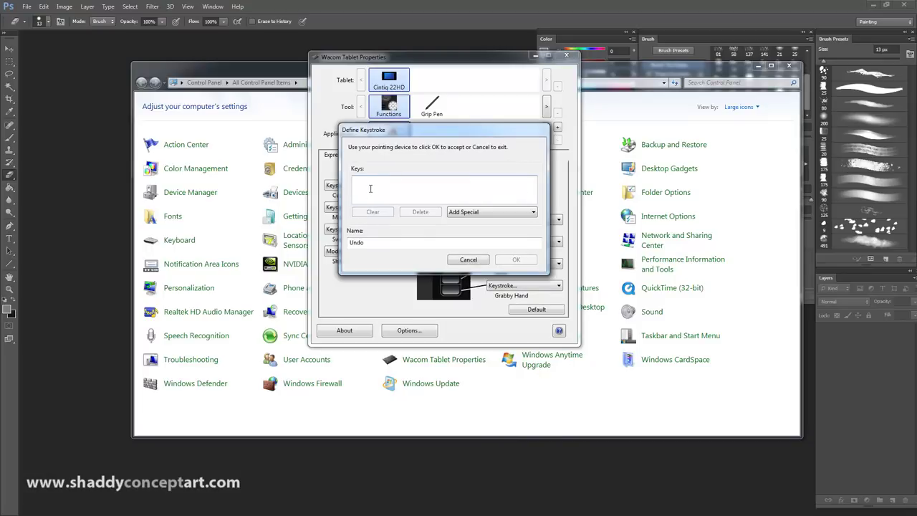
text(hgfhgc)
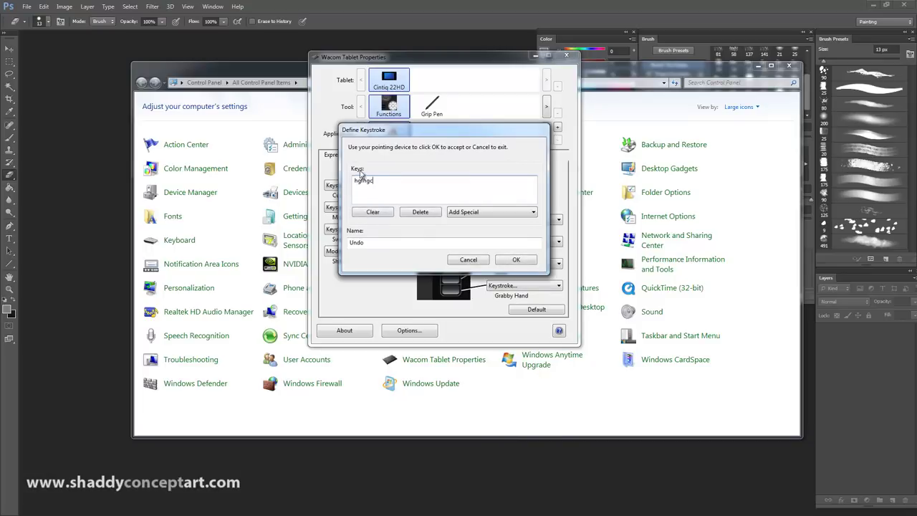
click(364, 212)
click(462, 262)
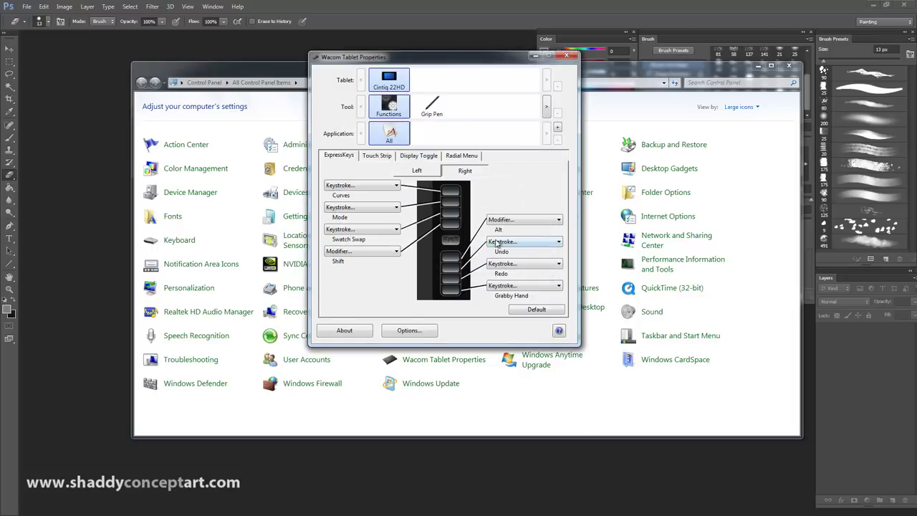
Step: Change the Undo ExpressKey's keystroke to Ctrl+Alt+Z, keeping the name Undo
click(497, 244)
click(504, 275)
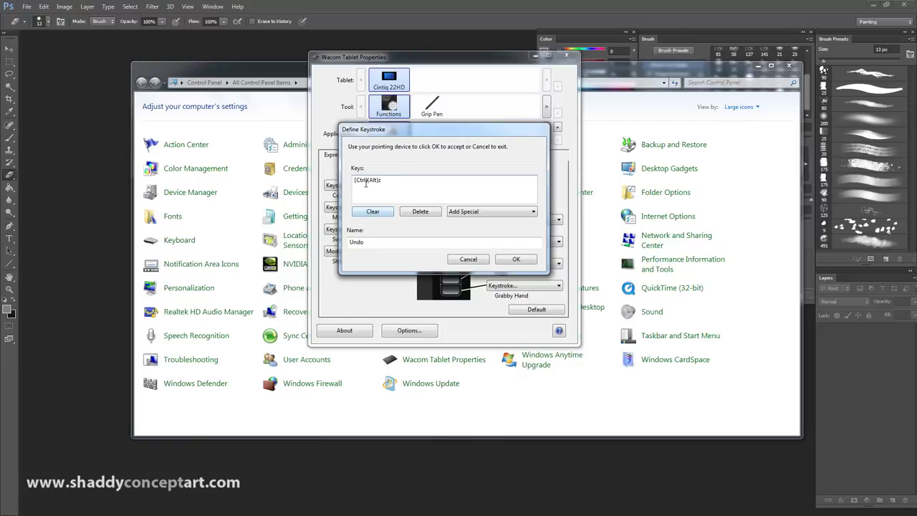
click(369, 211)
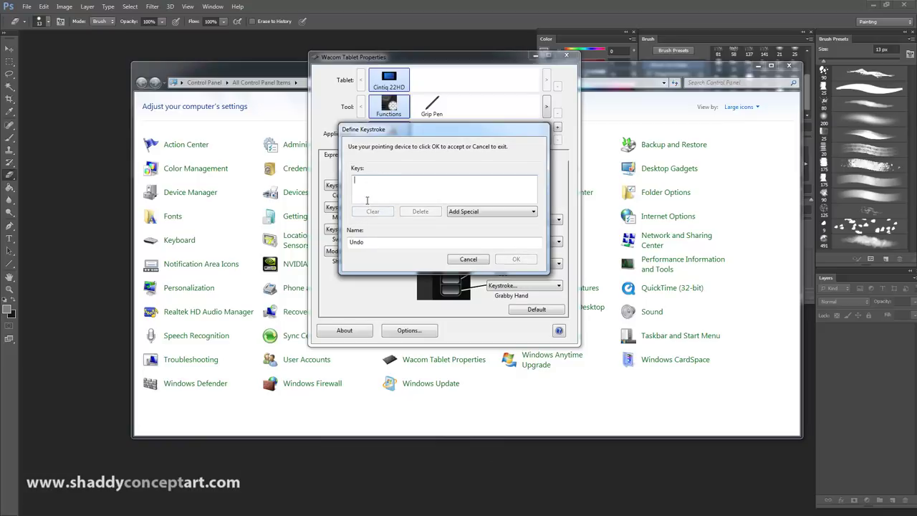
key(alt)
key(ctrl+alt+z)
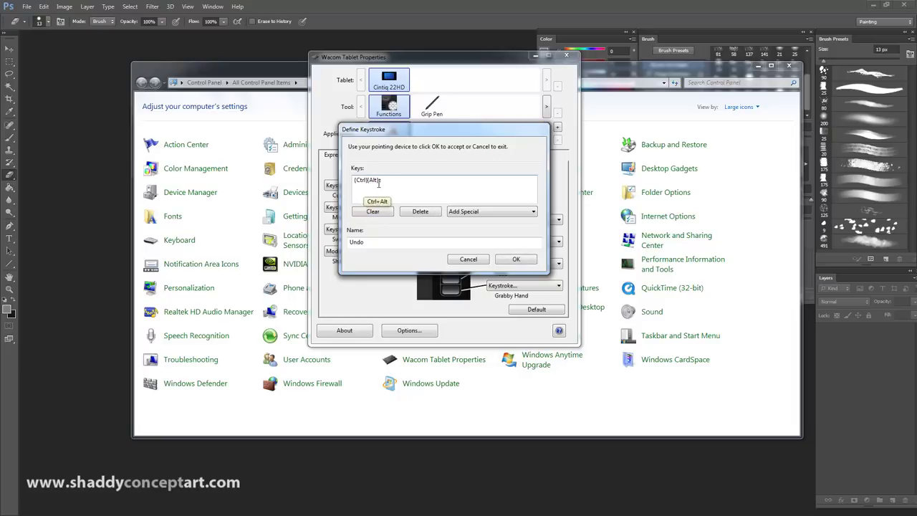
click(368, 254)
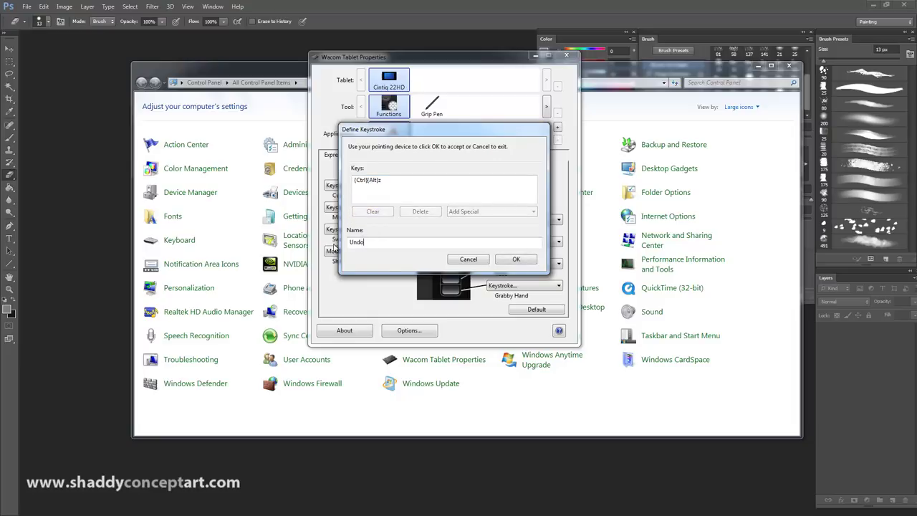
click(514, 259)
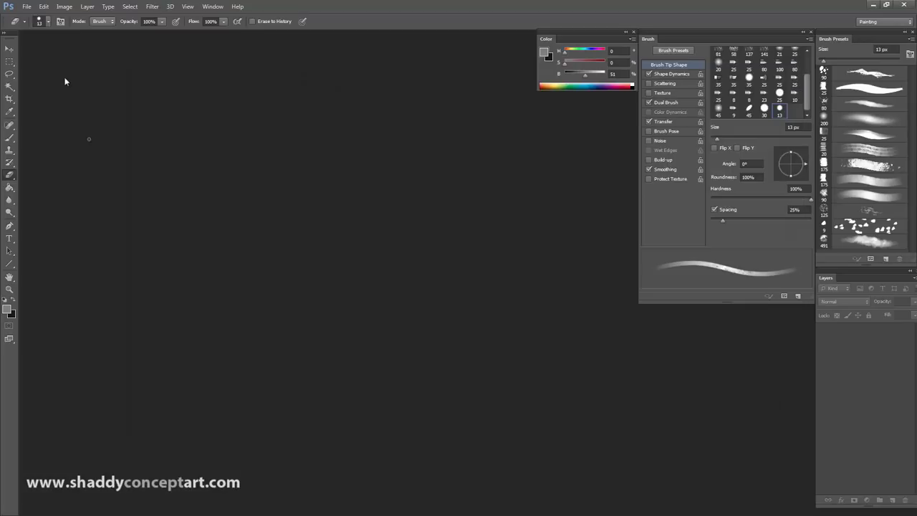
Step: Check Photoshop's Edit menu for the Undo and Step Backward shortcuts
click(64, 6)
click(64, 7)
click(43, 6)
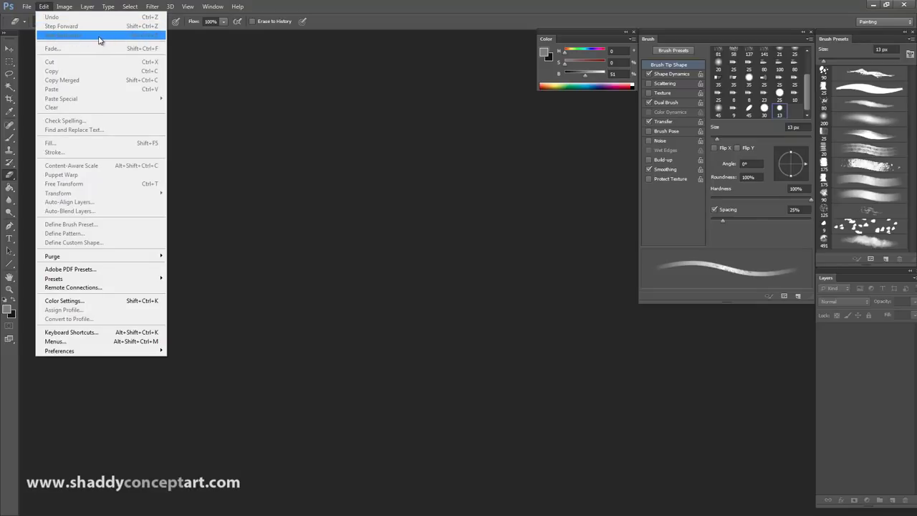
click(344, 253)
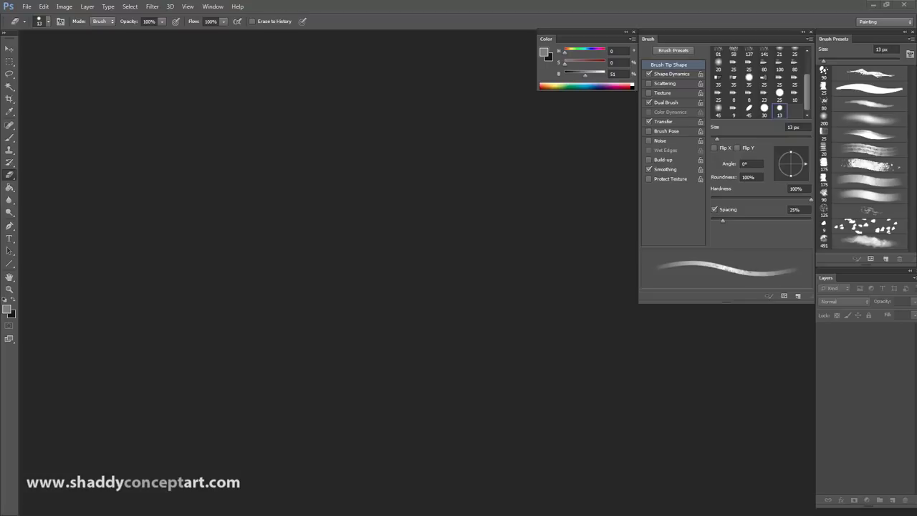
Step: Reopen Photoshop from its desktop shortcut, maximized, in full-screen mode without tabs
click(886, 4)
drag(830, 13, 664, 86)
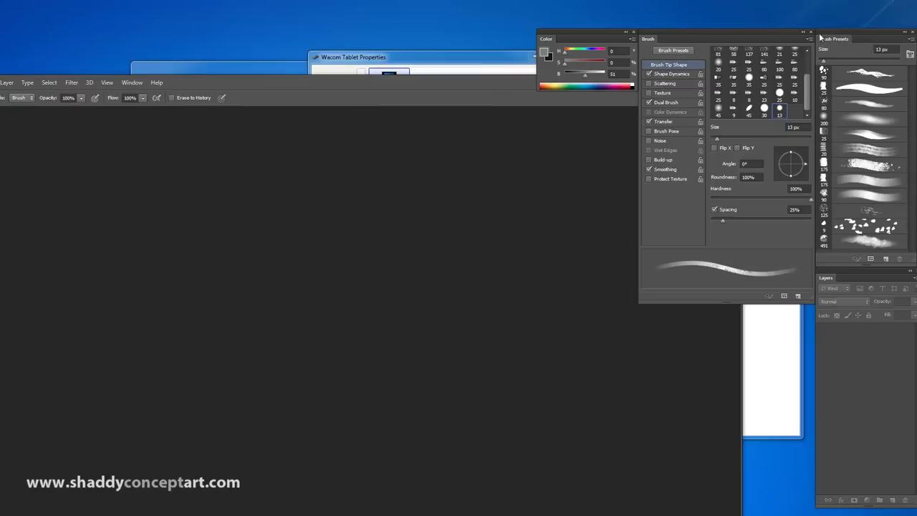
drag(499, 94, 265, 59)
click(430, 48)
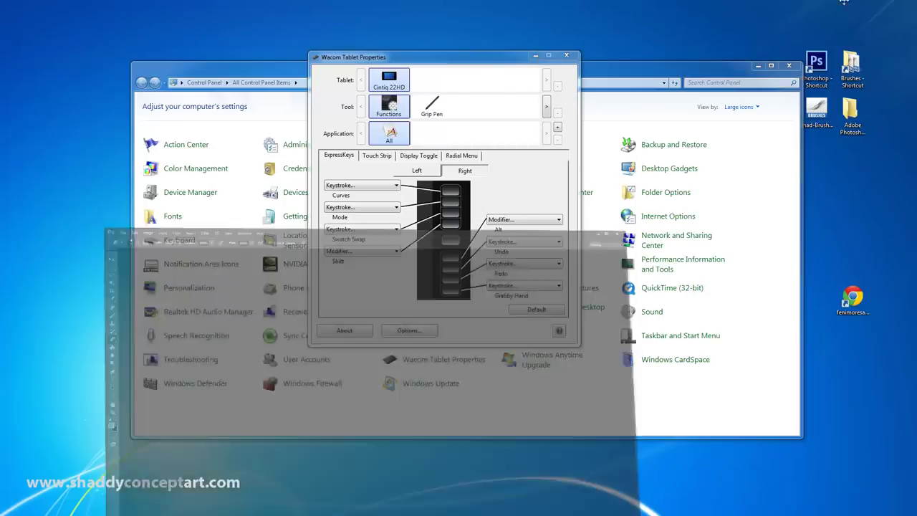
double_click(816, 65)
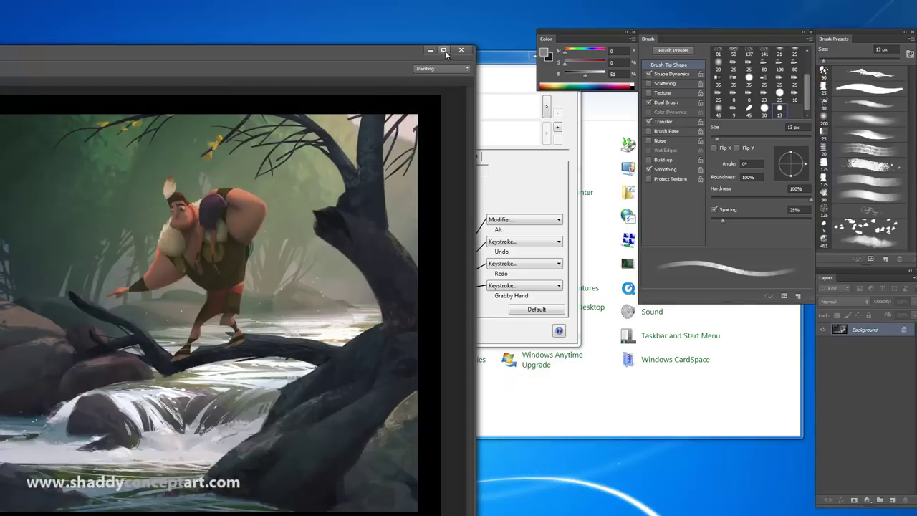
click(443, 50)
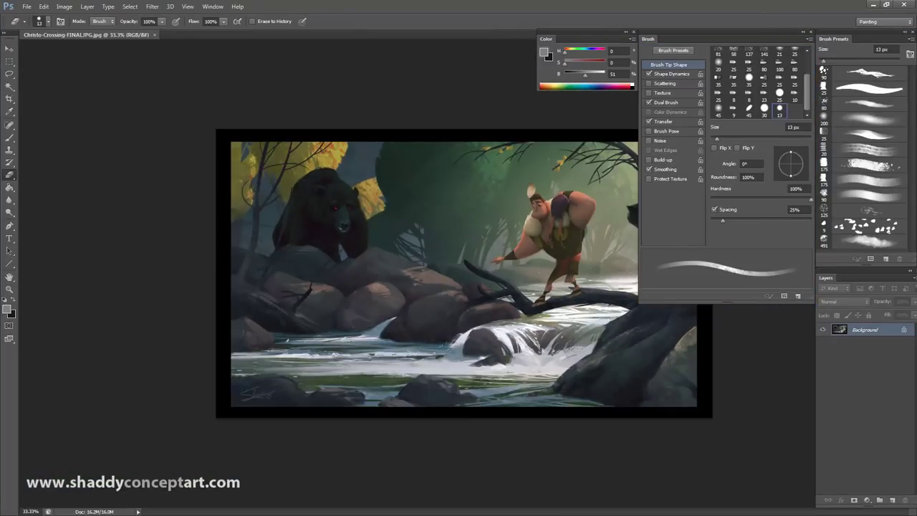
key(f)
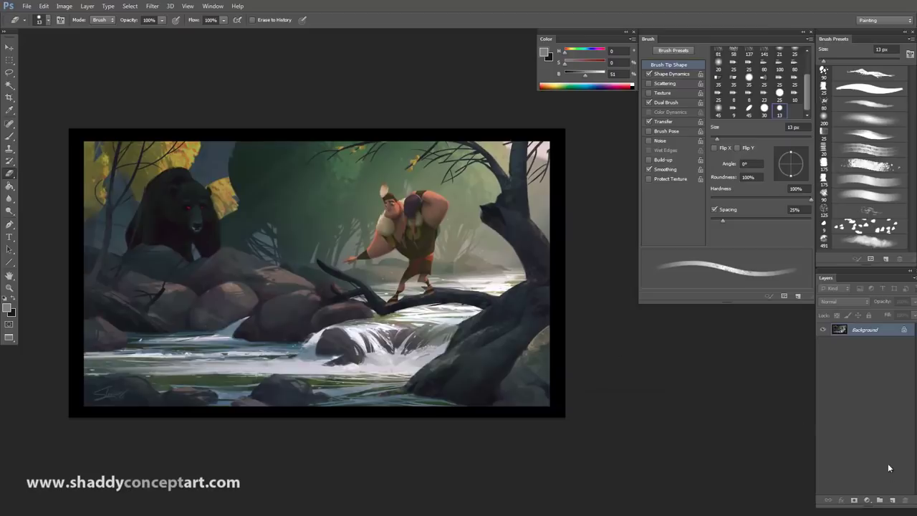
Step: Add Layer 1 and set up a 200 px round brush, near-black, at 100% opacity
click(892, 499)
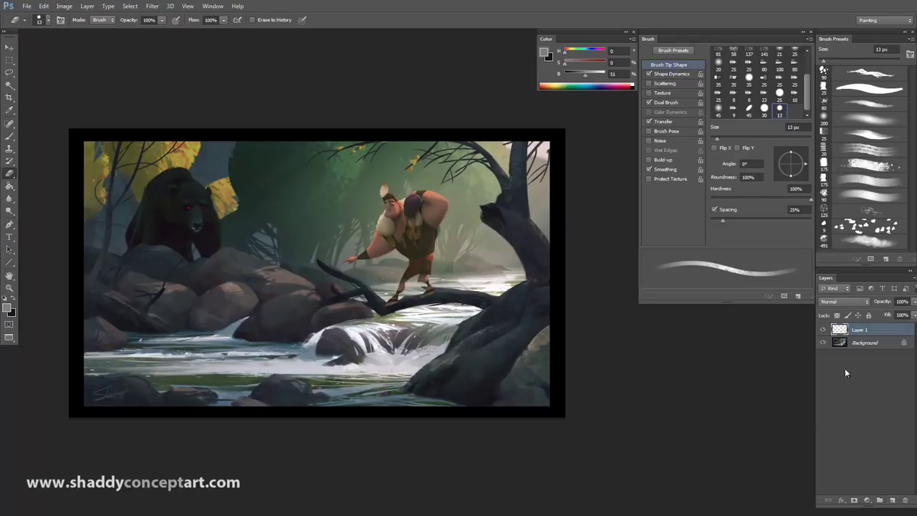
click(15, 136)
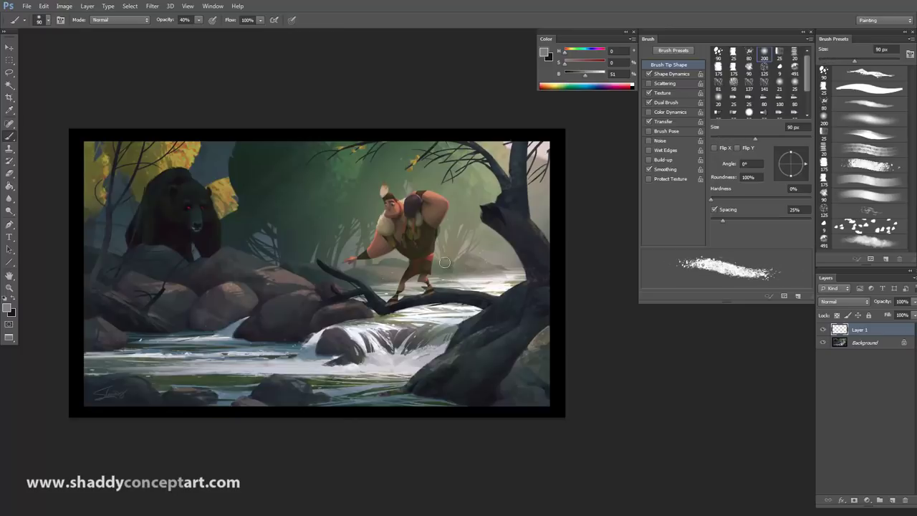
key(bracketright)
key(bracketright)
key(bracketright)
key(bracketright)
click(862, 89)
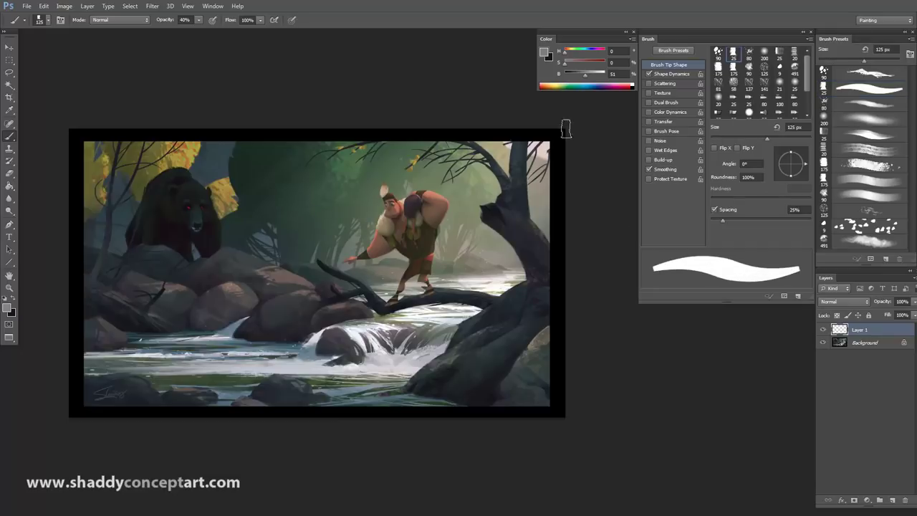
drag(585, 74, 571, 74)
key(bracketright)
key(bracketright)
key(bracketright)
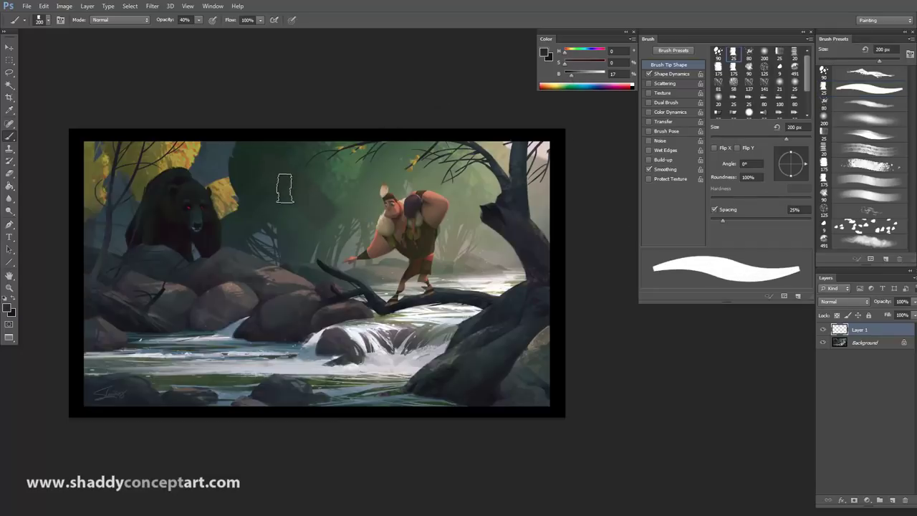
click(198, 21)
key(0)
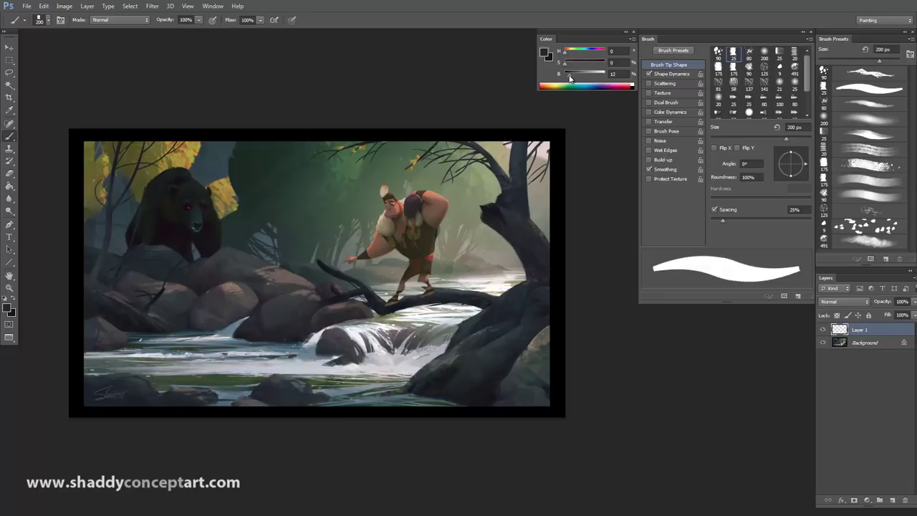
drag(570, 76, 566, 75)
Step: Paint dark test strokes over the trees, then step them all back with Ctrl+Alt+Z
mouse_move(361, 154)
mouse_down()
mouse_move(251, 184)
mouse_move(251, 249)
mouse_move(285, 201)
mouse_up()
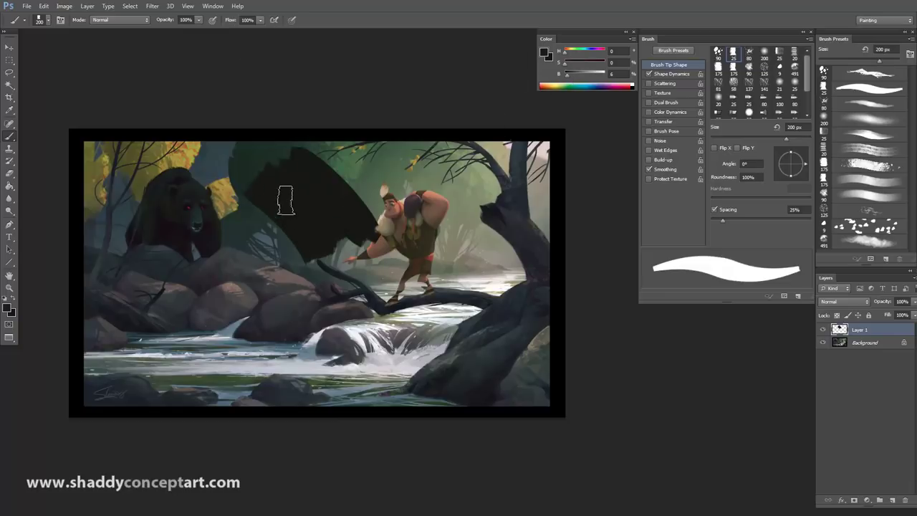
key(ctrl+z)
drag(355, 226, 307, 159)
drag(277, 174, 309, 216)
mouse_move(255, 207)
mouse_down()
mouse_move(259, 231)
mouse_move(306, 266)
mouse_move(231, 248)
mouse_move(221, 254)
mouse_move(280, 272)
mouse_up()
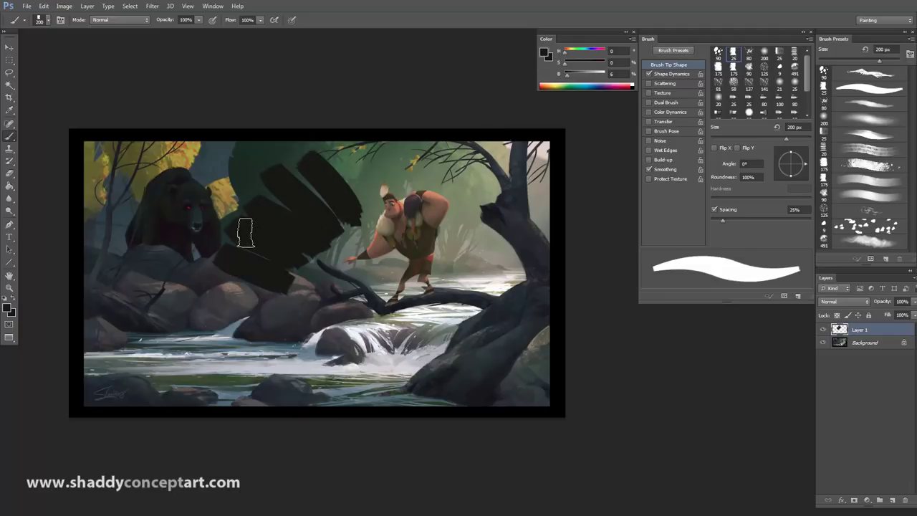
key(ctrl+alt+z)
key(ctrl+alt+z)
key(ctrl+alt+z)
key(ctrl+alt+z)
key(ctrl+alt+z)
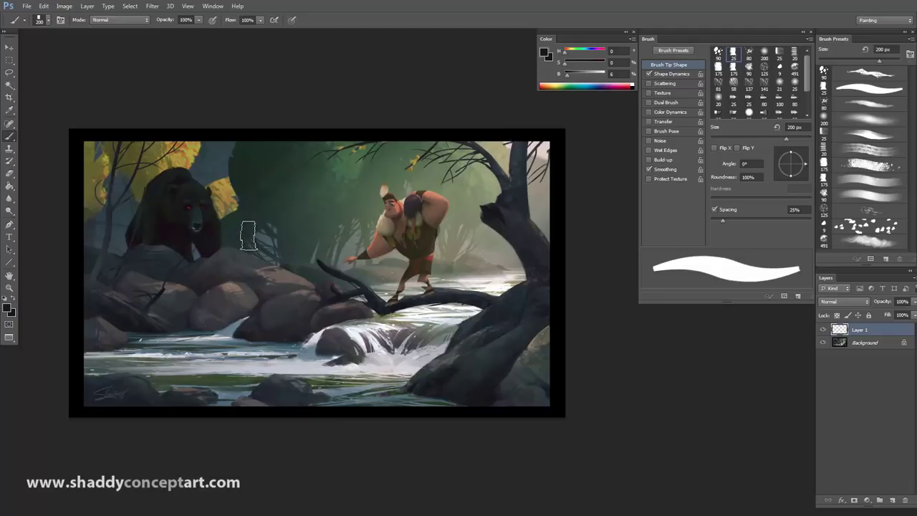
Step: Browse the Image menu's adjustments and modes, then check Edit's Step Backward command
click(65, 7)
click(65, 8)
click(64, 7)
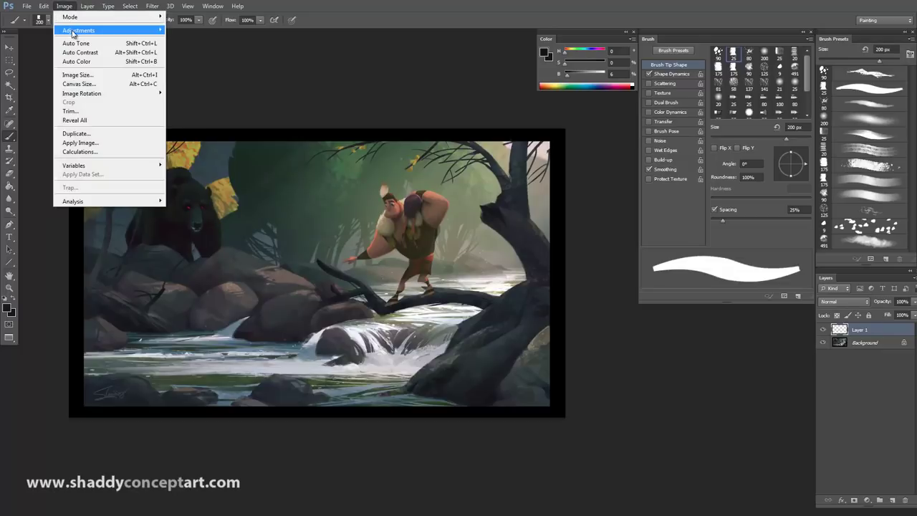
mouse_move(75, 20)
click(43, 6)
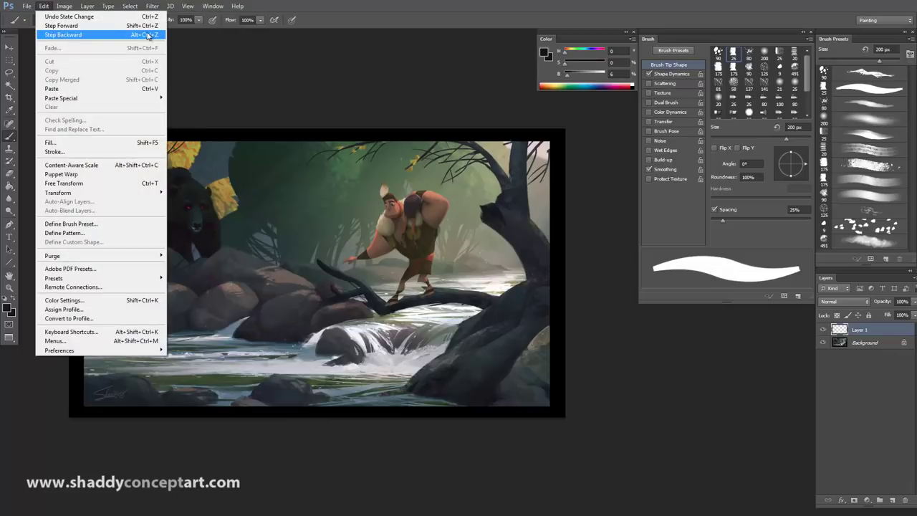
click(254, 100)
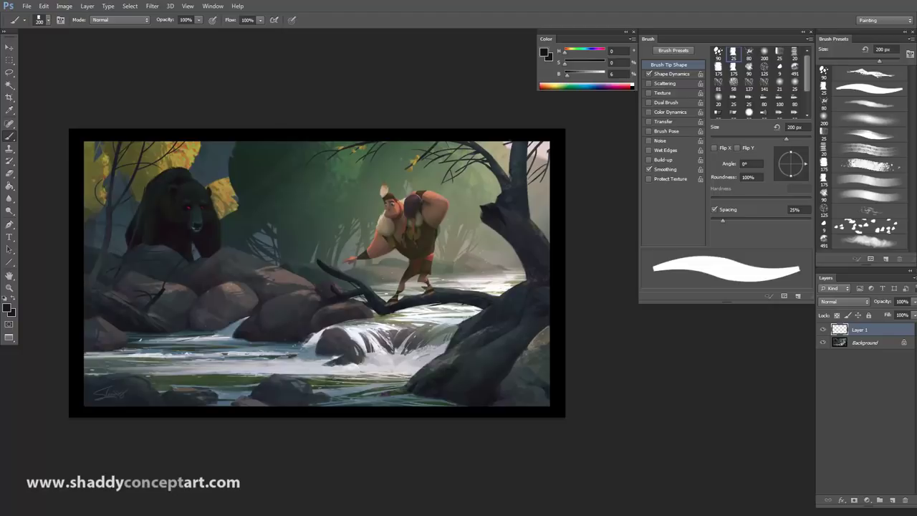
Step: Change the Redo ExpressKey's keystroke to Ctrl+Shift+Z, keeping the name Redo
click(462, 170)
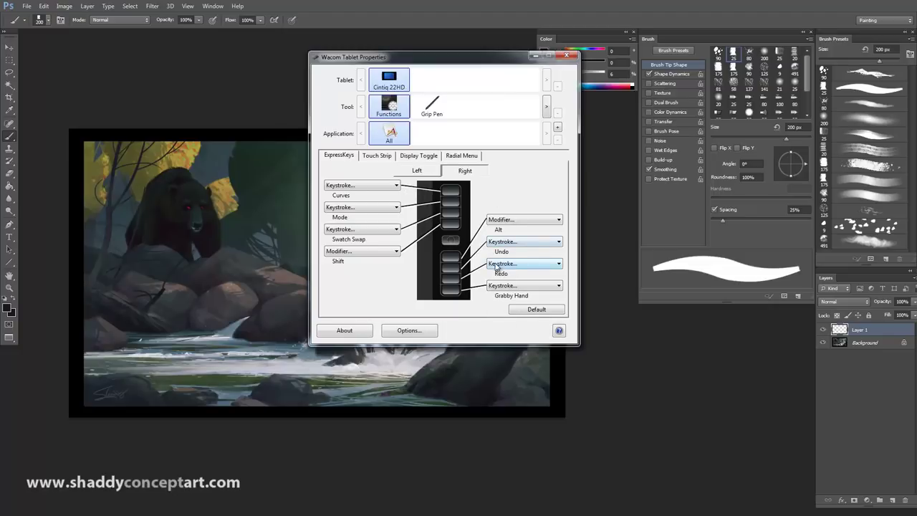
click(495, 265)
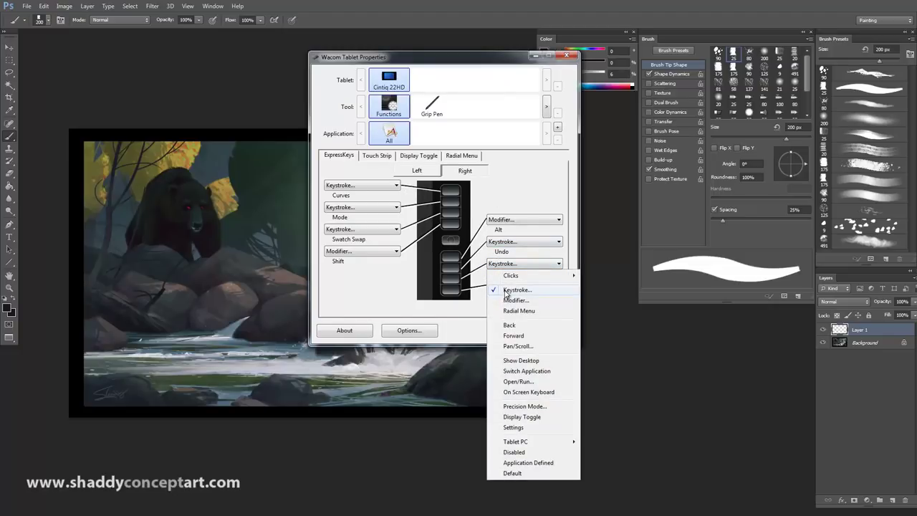
click(507, 291)
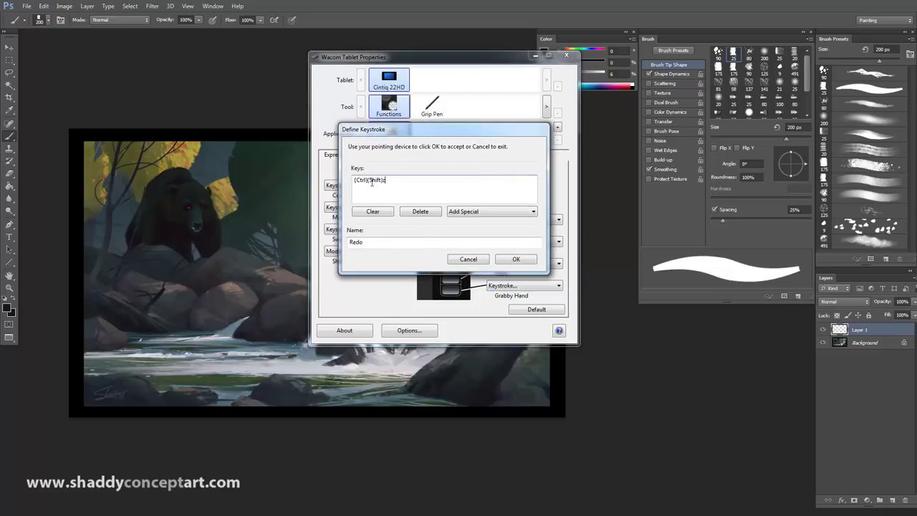
click(371, 212)
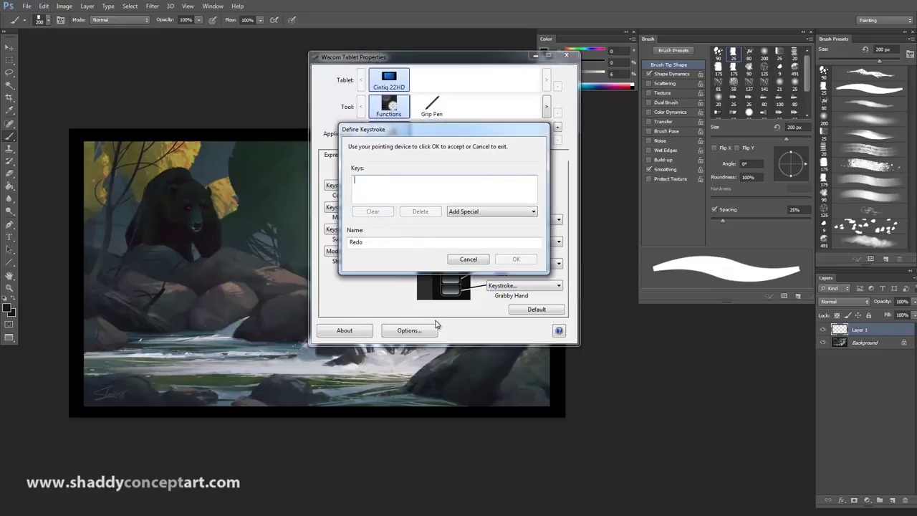
key(ctrl+shift+z)
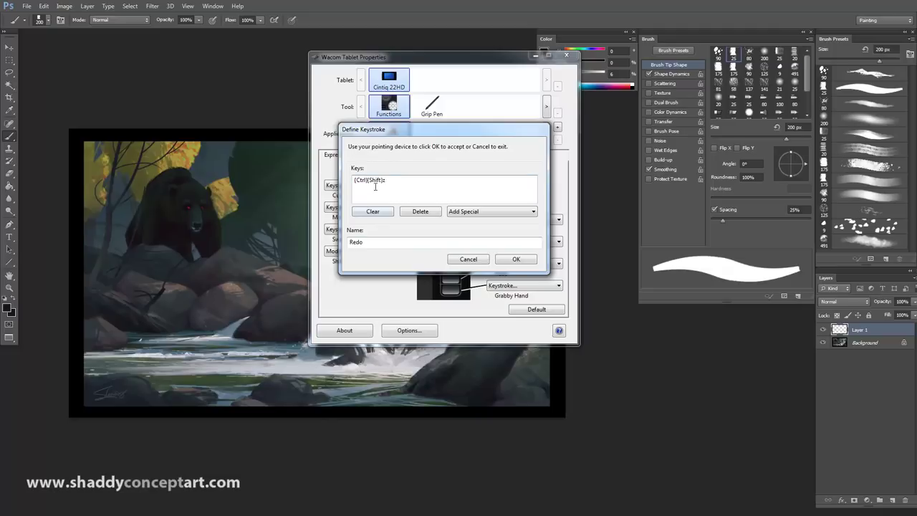
double_click(363, 242)
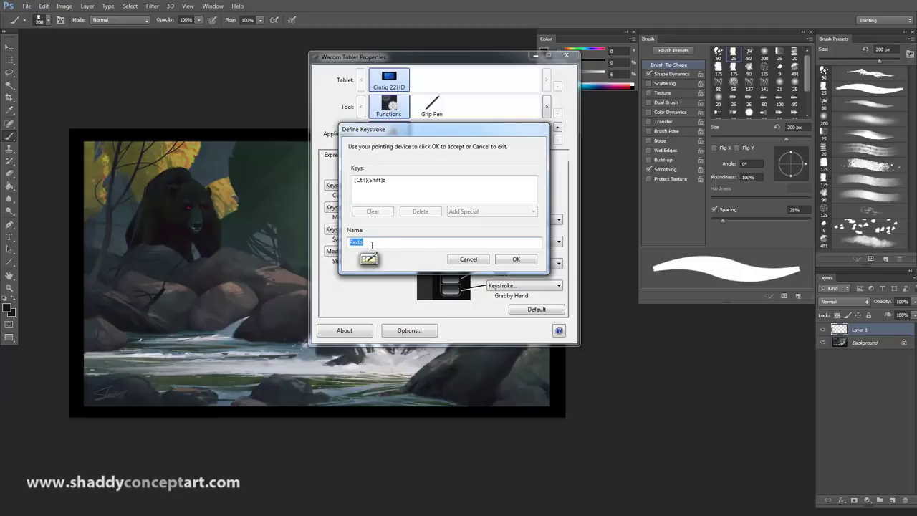
click(515, 260)
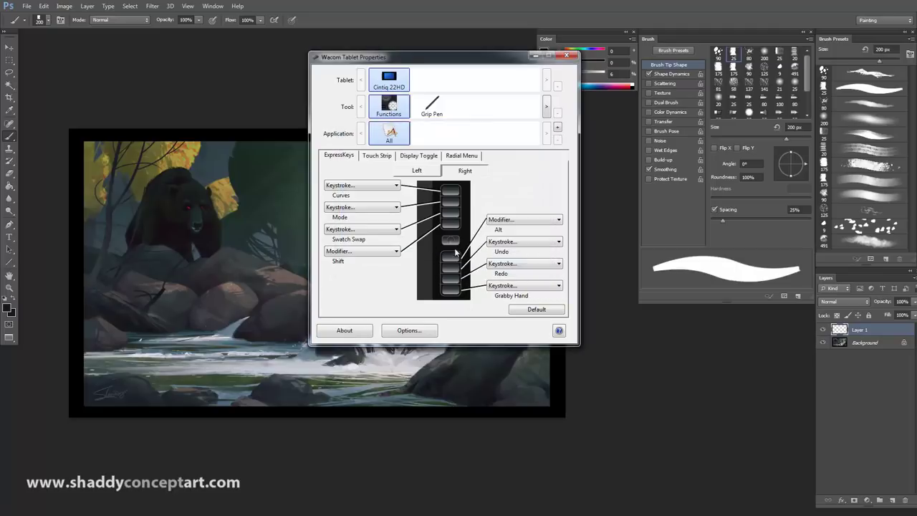
Step: Review the Grabby Hand ExpressKey's function options, such as Pan/Scroll
click(501, 285)
click(510, 313)
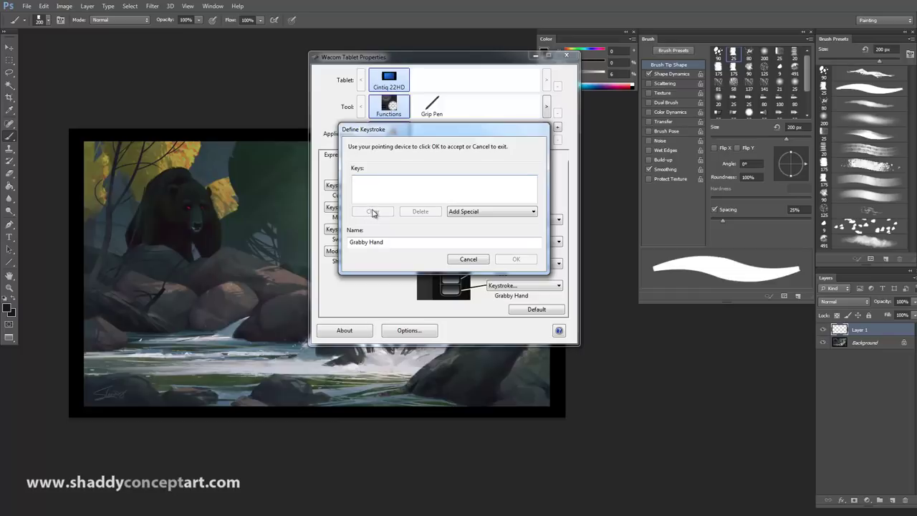
click(513, 260)
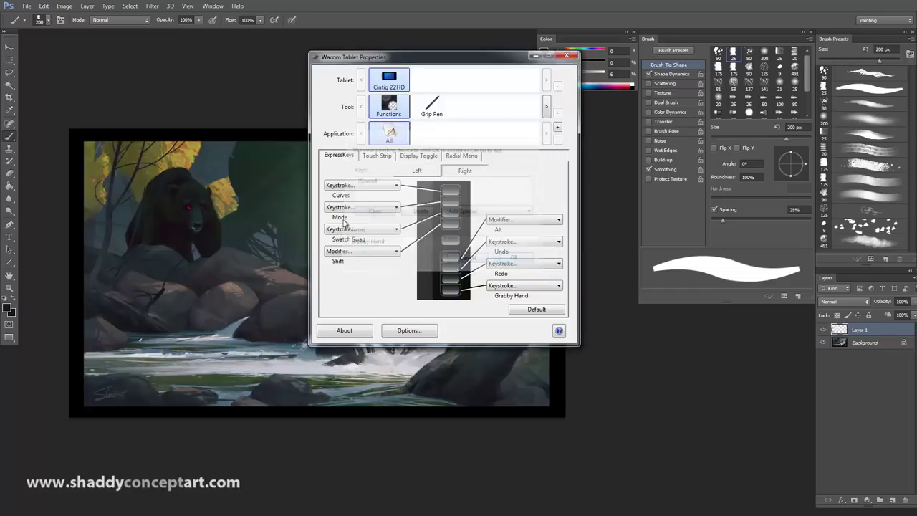
click(521, 286)
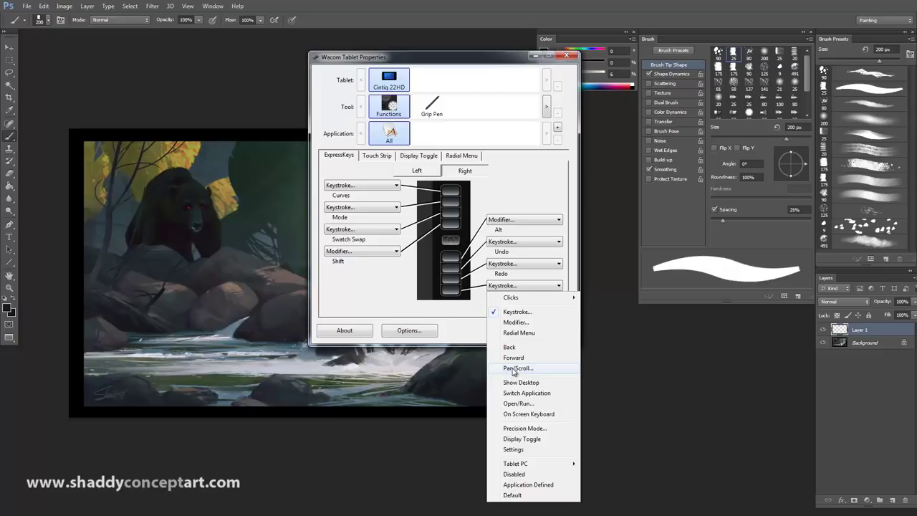
Step: Close the tablet settings, then zoom in on the hunter, pan the painting, and zoom back out
click(642, 381)
key(ctrl+plus)
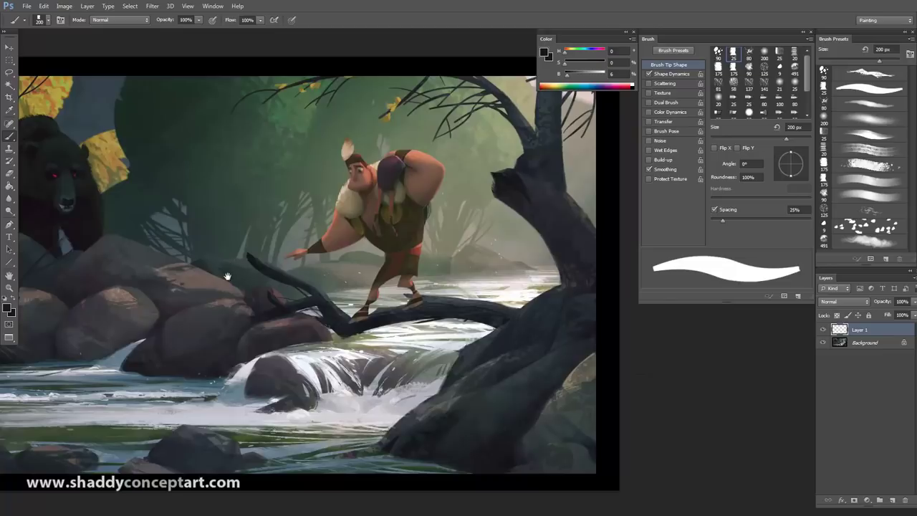
drag(227, 276, 368, 337)
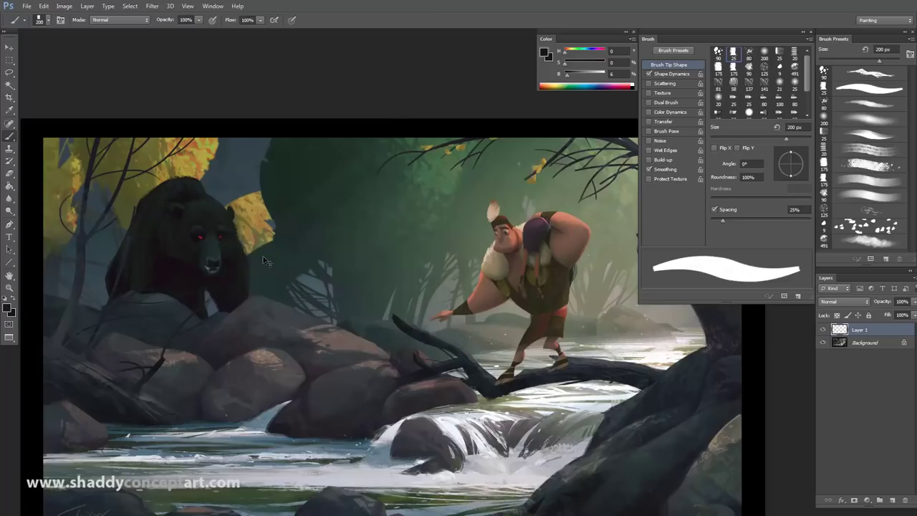
scroll(331, 298, down, 3)
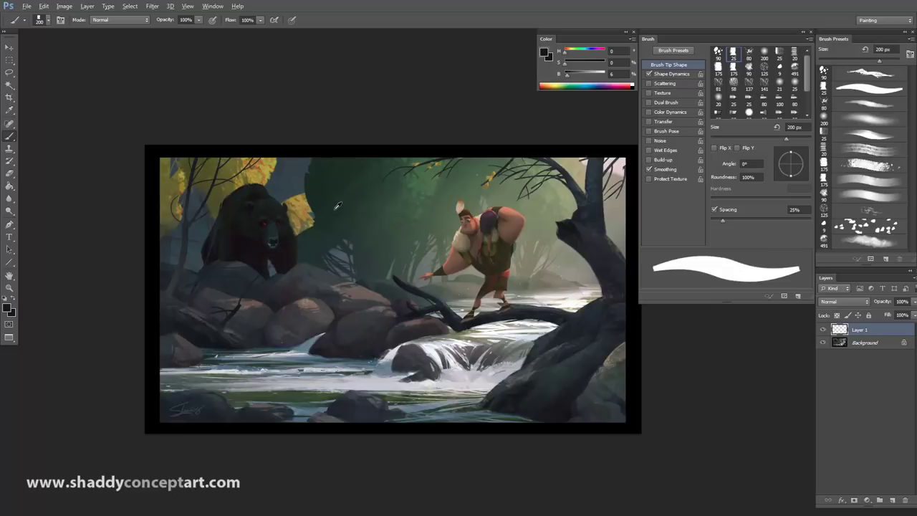
Step: Paint a dark block left of the hunter with the 175 px textured brush, extending it right
alt+click(287, 245)
mouse_move(320, 212)
mouse_down()
mouse_move(364, 262)
mouse_move(336, 217)
mouse_move(345, 231)
mouse_move(333, 208)
mouse_move(364, 235)
mouse_move(342, 192)
mouse_move(379, 232)
mouse_move(359, 203)
mouse_up()
key(comma)
key(ctrl+plus)
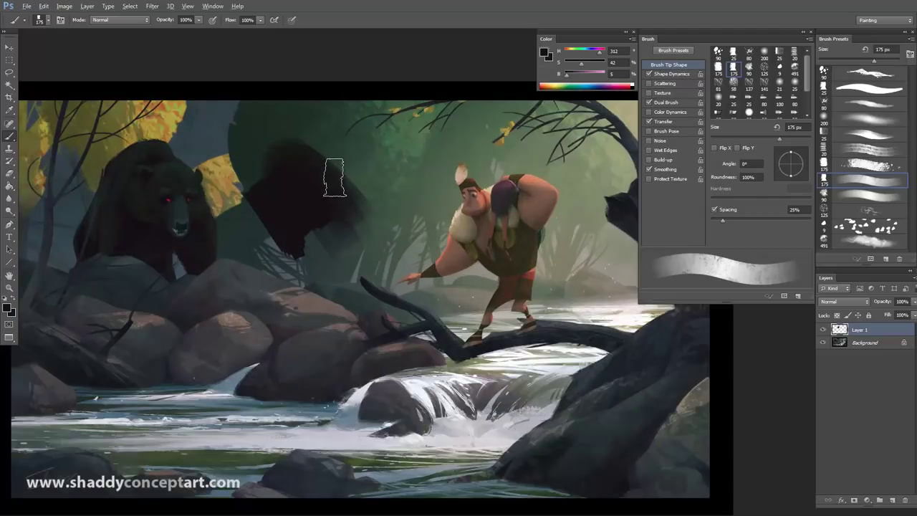
alt+click(340, 171)
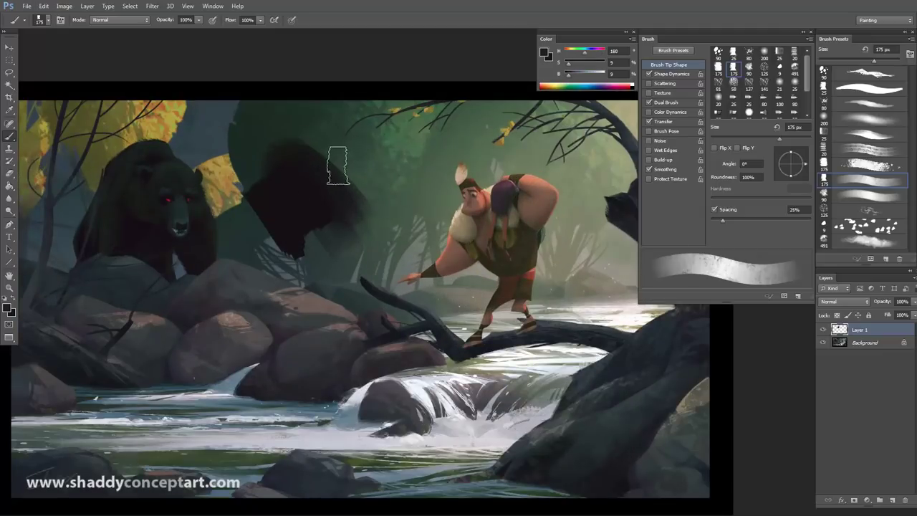
mouse_move(339, 166)
mouse_down()
mouse_move(381, 228)
mouse_move(331, 153)
mouse_move(378, 210)
mouse_move(349, 164)
mouse_move(387, 208)
mouse_move(347, 164)
mouse_up()
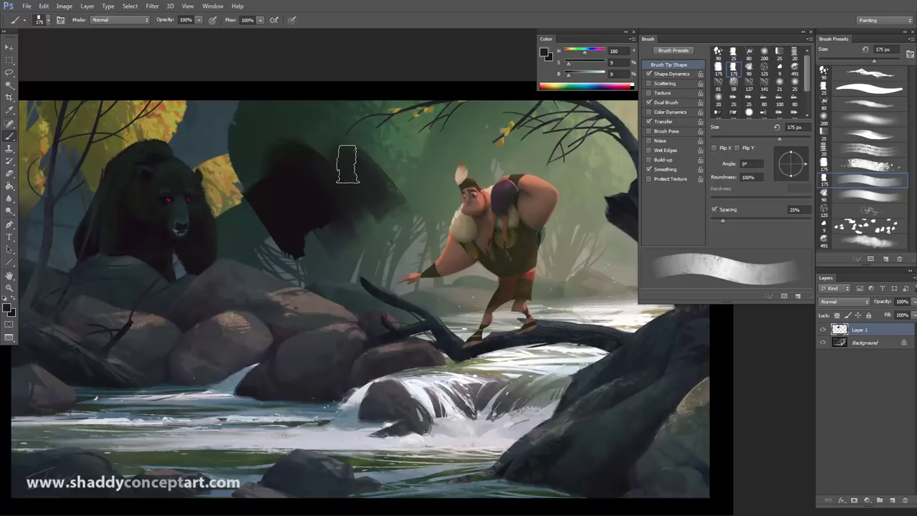
Step: Sample several dark greens and near-black from the canvas and extend the foliage mass behind the bear
alt+click(387, 168)
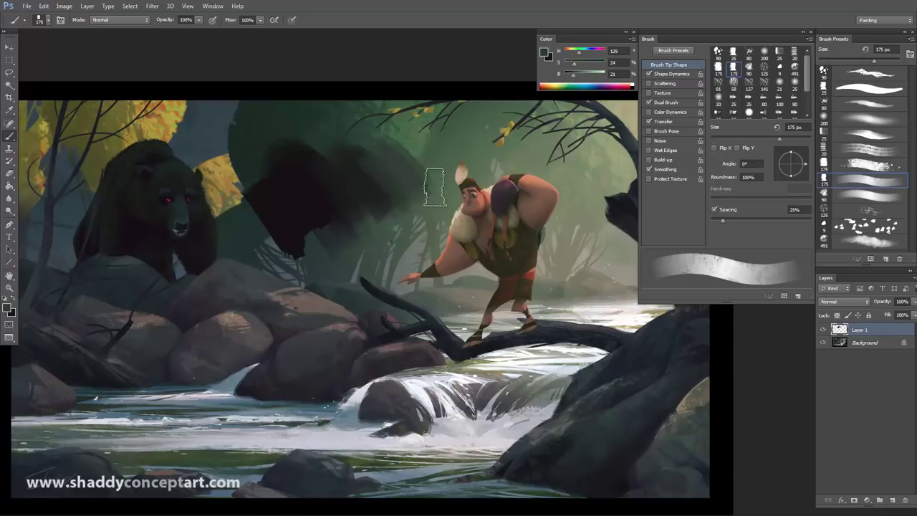
alt+click(377, 175)
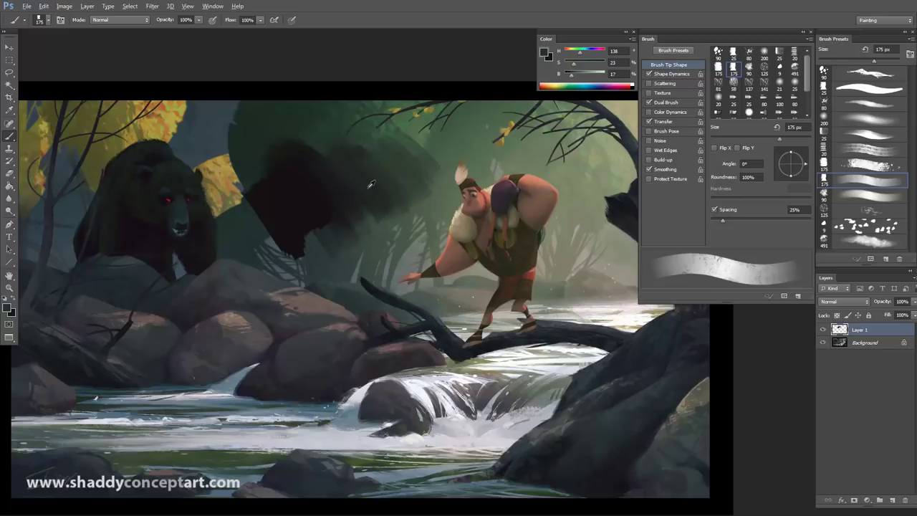
alt+click(362, 177)
alt+click(309, 184)
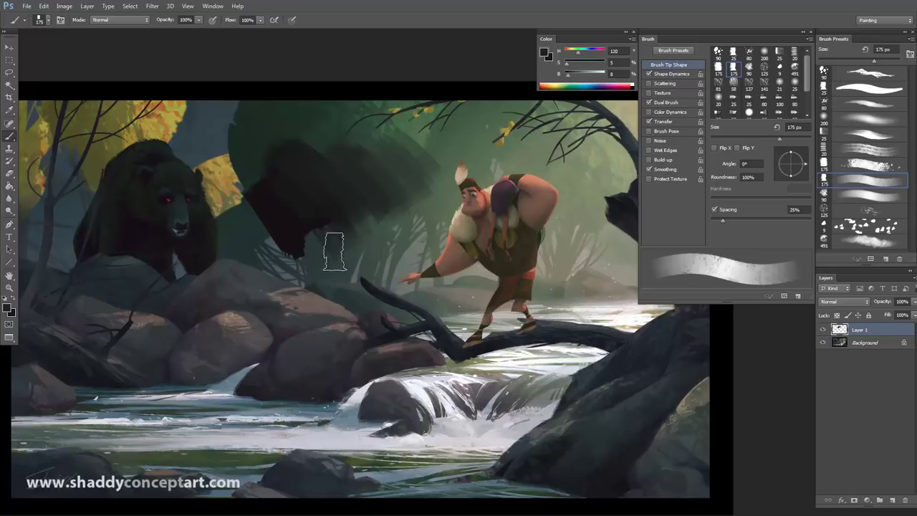
alt+click(306, 210)
mouse_move(282, 221)
mouse_down()
mouse_move(269, 245)
mouse_move(255, 227)
mouse_move(291, 266)
mouse_move(234, 193)
mouse_move(288, 249)
mouse_move(262, 229)
mouse_move(249, 164)
mouse_up()
Step: Sample two more near-black foliage greens, then zoom out to view the whole painting
key(alt)
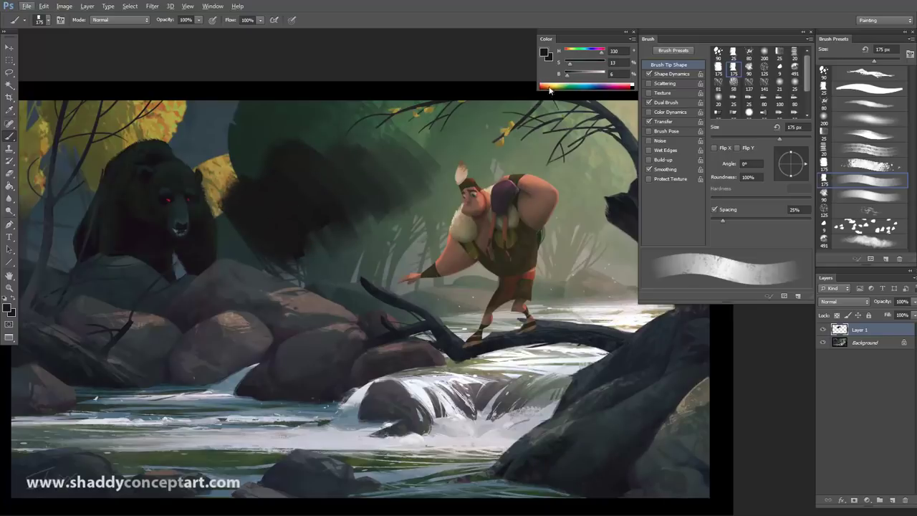
alt+click(338, 173)
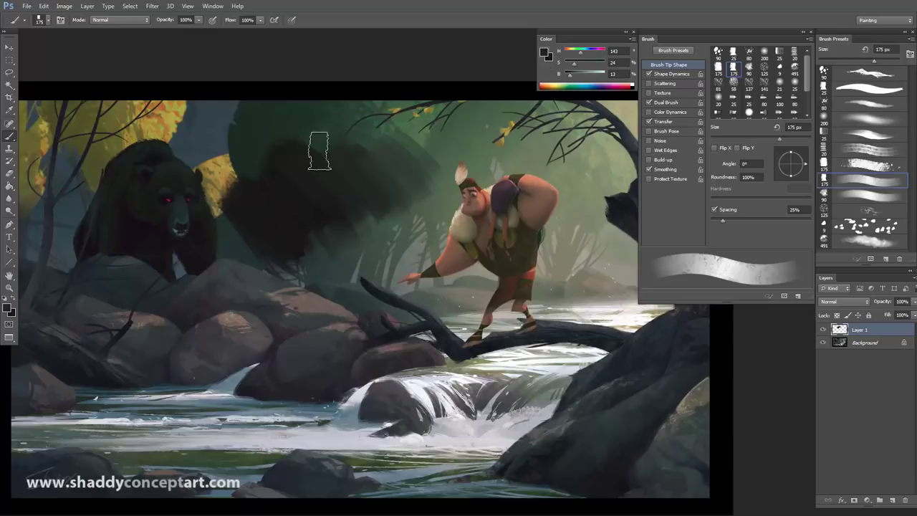
alt+click(306, 174)
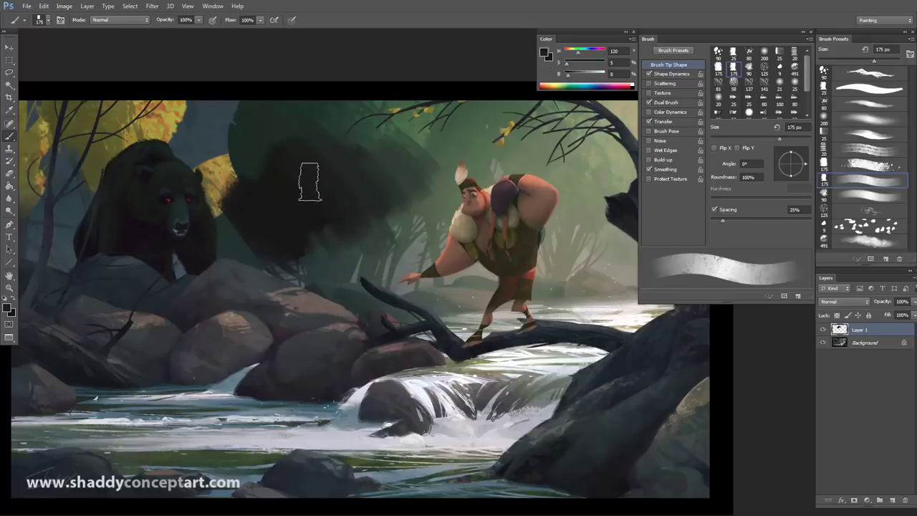
key(ctrl+minus)
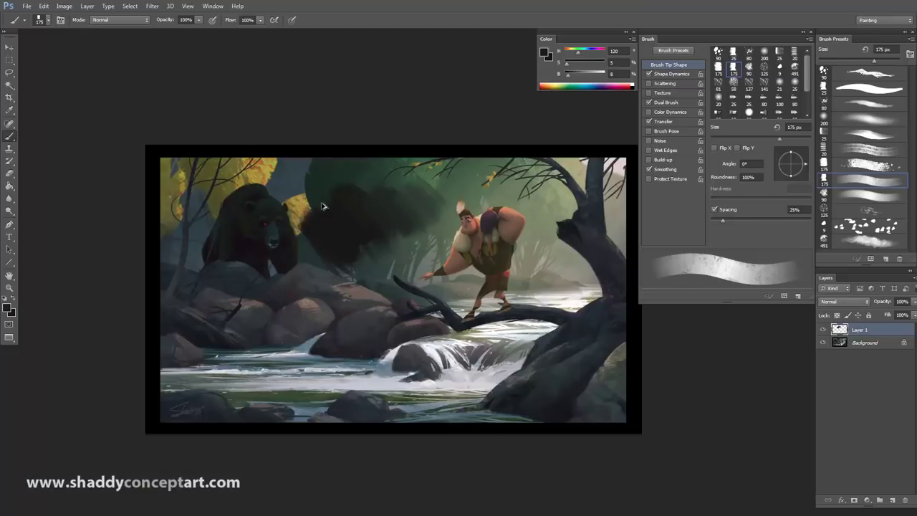
Step: Undo the last several foliage strokes and check the Edit menu without choosing anything
key(ctrl+z)
key(ctrl+alt+z)
key(ctrl+alt+z)
key(ctrl+alt+z)
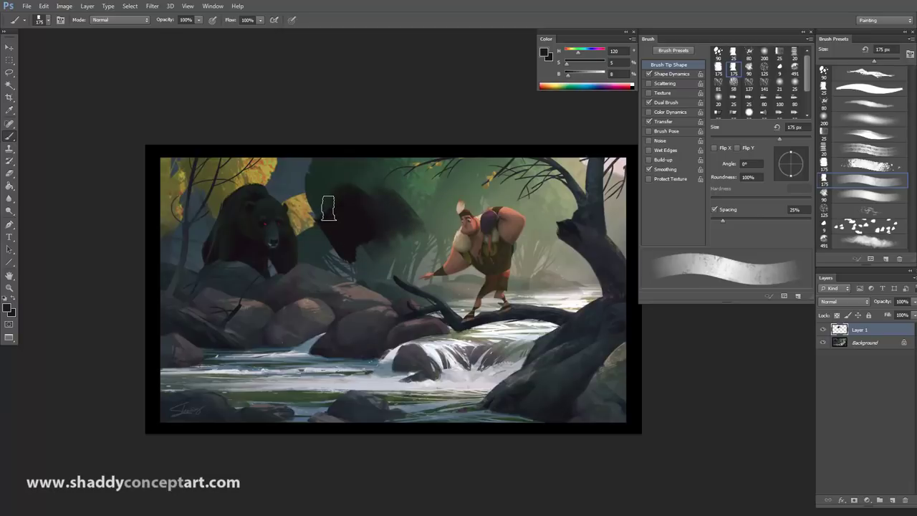
click(45, 6)
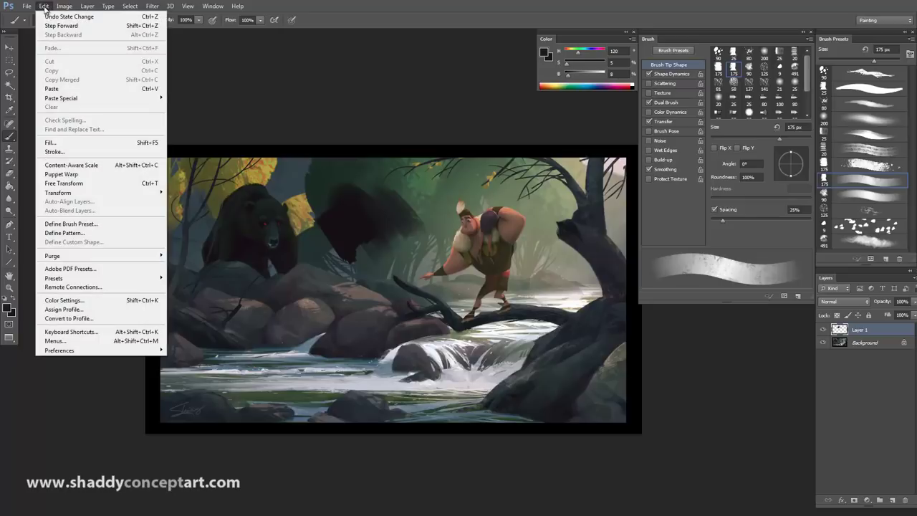
click(44, 6)
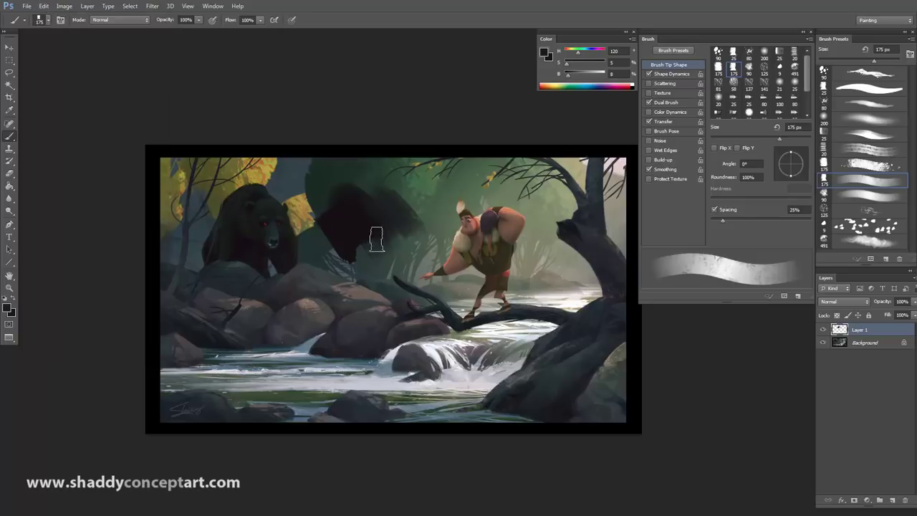
Step: Repaint the dark blob behind the bear as a softer shape, then pan and zoom in closer
mouse_move(343, 225)
mouse_down()
mouse_move(321, 205)
mouse_move(350, 227)
mouse_up()
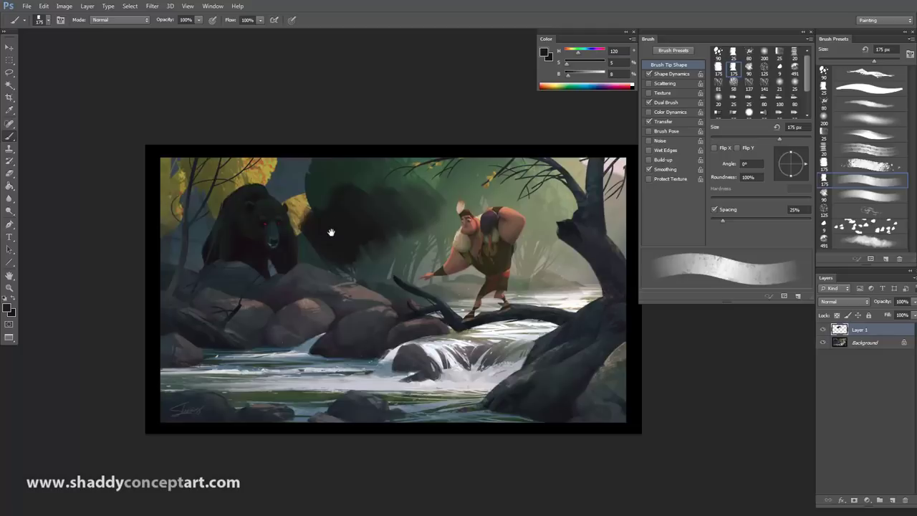
mouse_move(331, 230)
mouse_down()
mouse_move(416, 295)
mouse_move(191, 315)
mouse_move(231, 86)
mouse_move(143, 393)
mouse_move(179, 196)
mouse_move(377, 205)
mouse_move(234, 229)
mouse_move(323, 243)
mouse_up()
key(ctrl+plus)
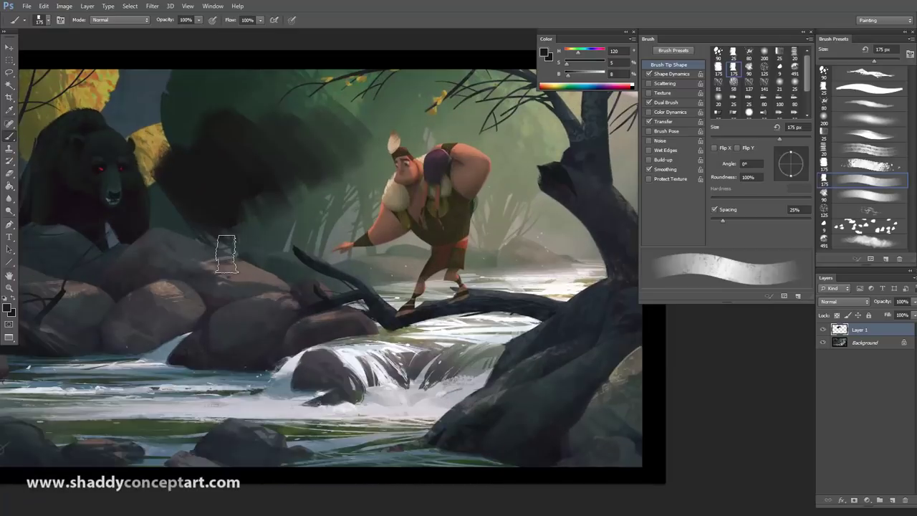
mouse_move(229, 247)
mouse_down()
mouse_move(354, 246)
mouse_move(266, 169)
mouse_up()
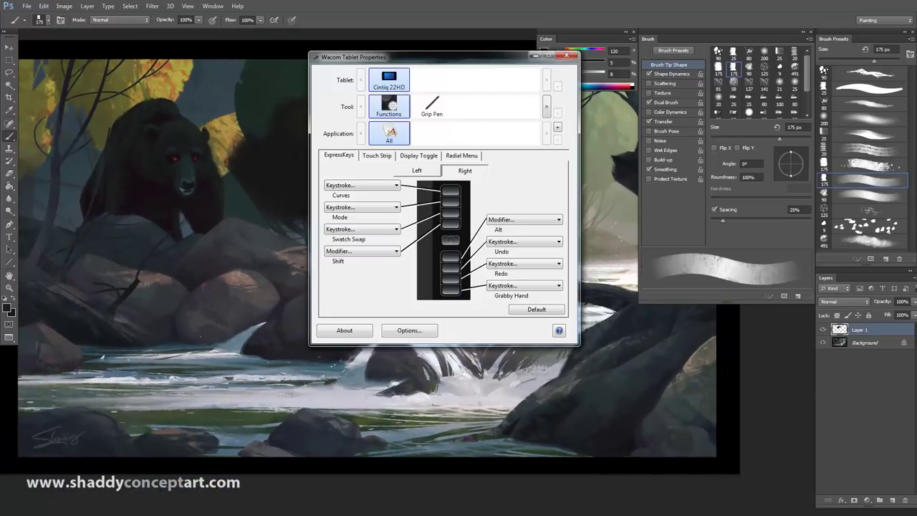
Step: Assign the Shift ExpressKey a Modifier function with Shift ticked in Define Modifier
click(366, 251)
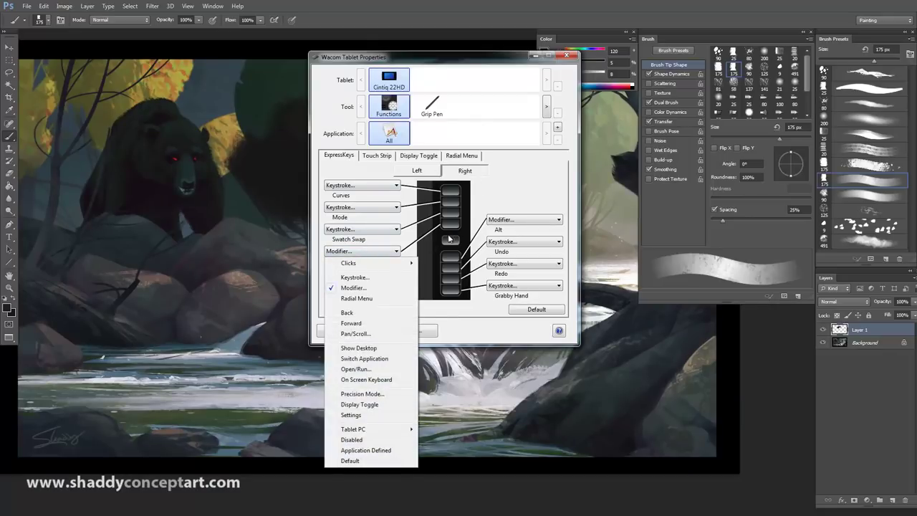
click(353, 287)
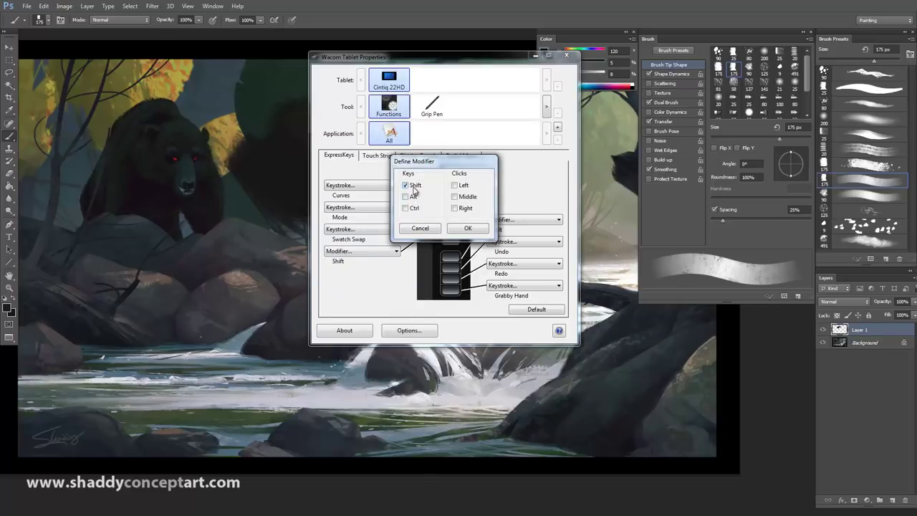
click(459, 230)
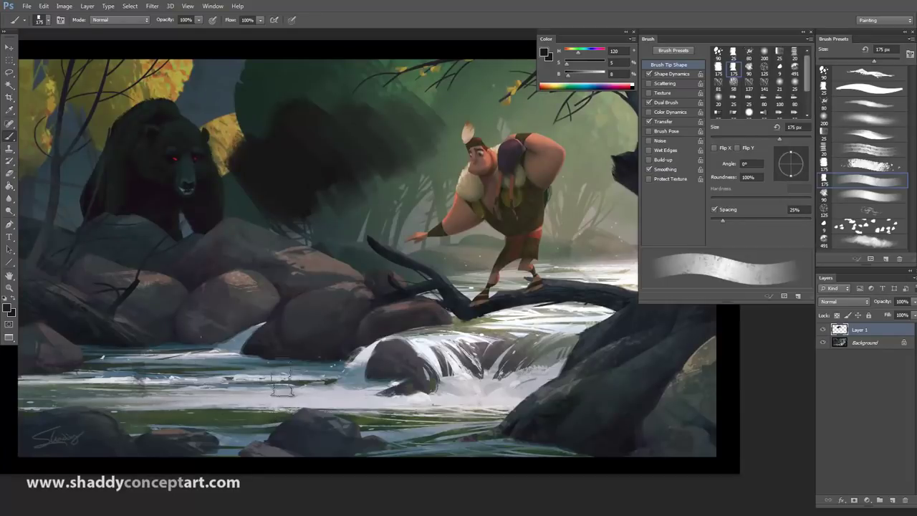
Step: Paint a long dark band across the water, grey strokes along it, and a vertical grey stroke with a smaller brush
mouse_move(143, 379)
mouse_down()
mouse_move(505, 378)
mouse_move(28, 379)
mouse_up()
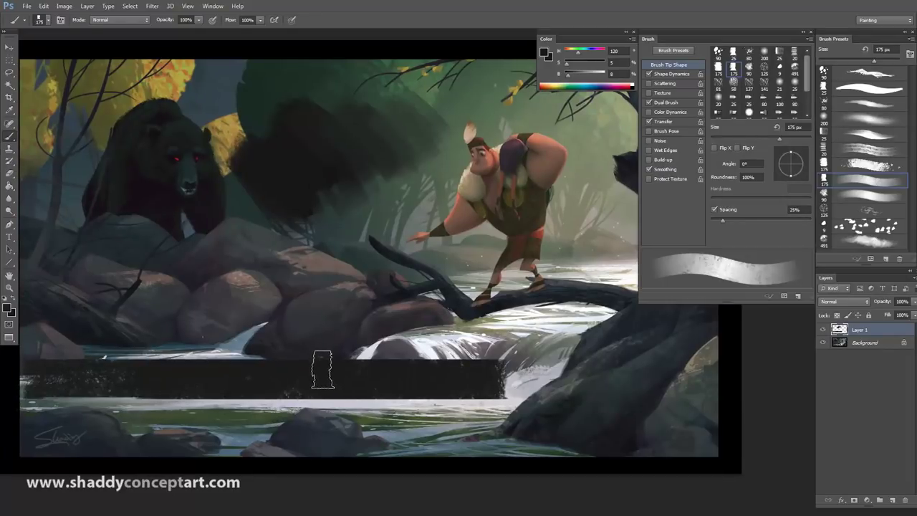
alt+click(326, 348)
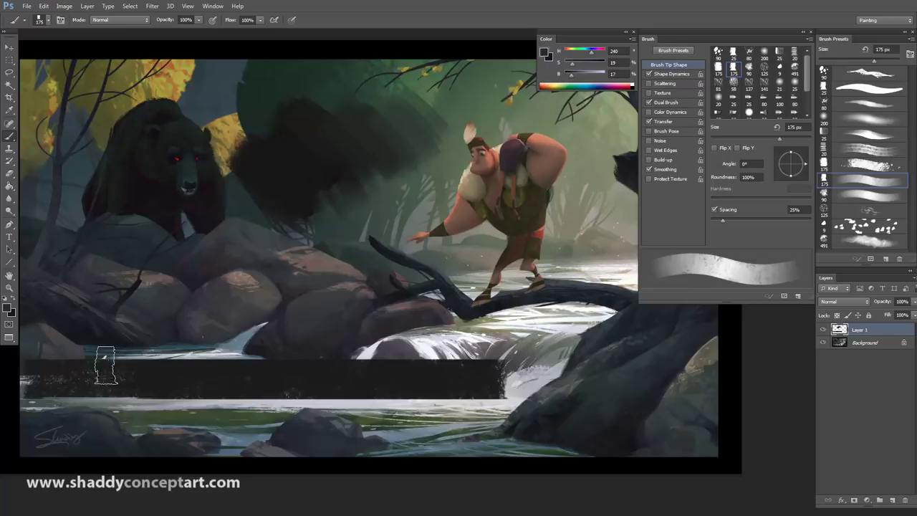
mouse_move(78, 368)
mouse_down()
mouse_move(512, 365)
mouse_move(64, 368)
mouse_up()
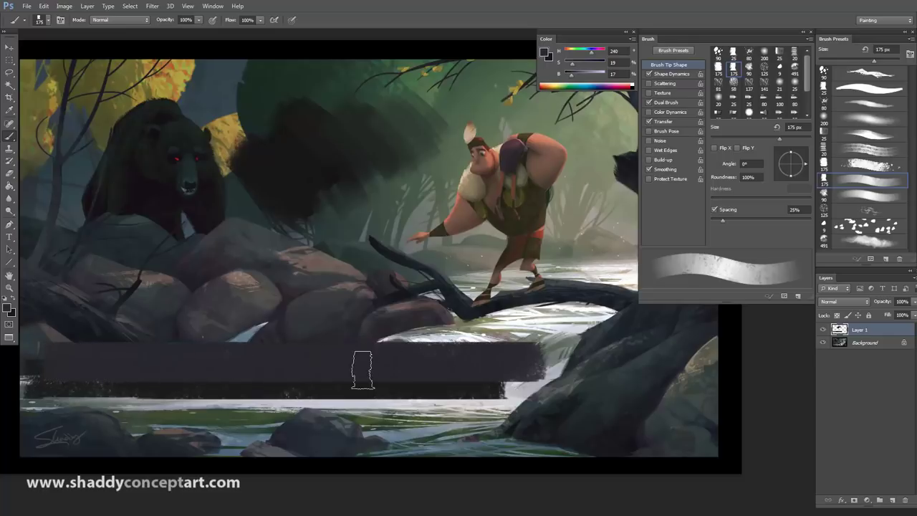
key(bracketleft)
key(bracketleft)
key(bracketleft)
key(bracketleft)
key(bracketleft)
key(bracketleft)
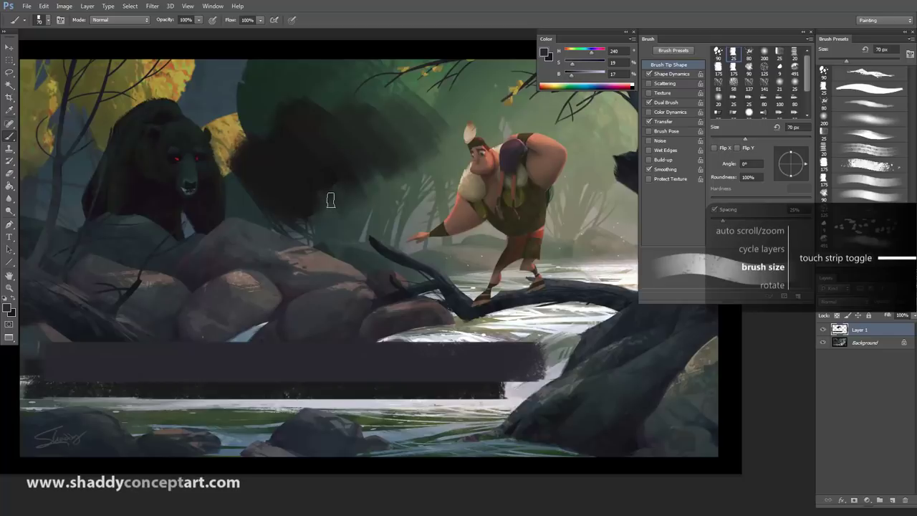
drag(326, 114, 330, 386)
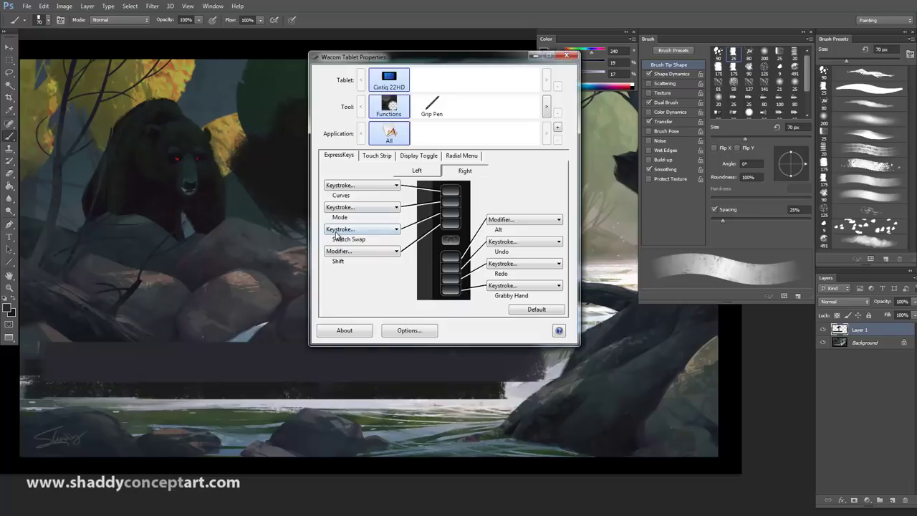
Step: Set the third ExpressKey to keystroke x named Swatch Swap and close Tablet Properties
click(336, 229)
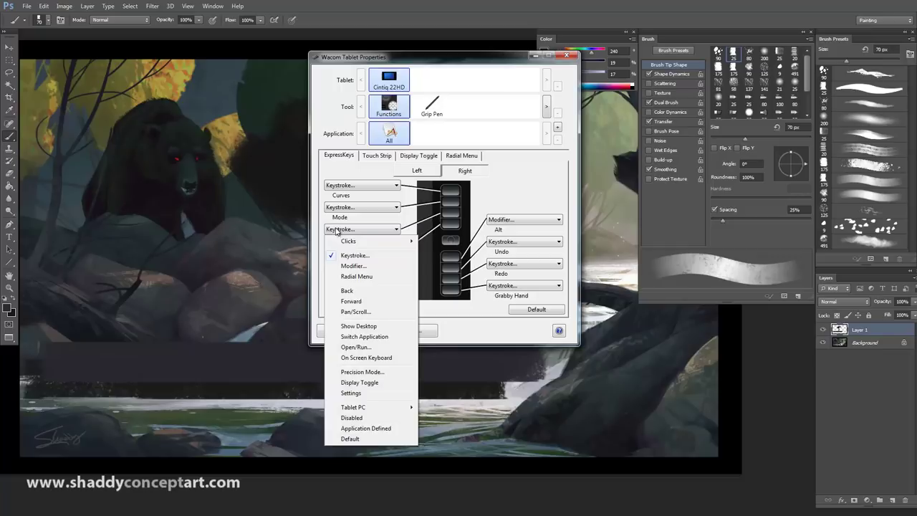
click(351, 255)
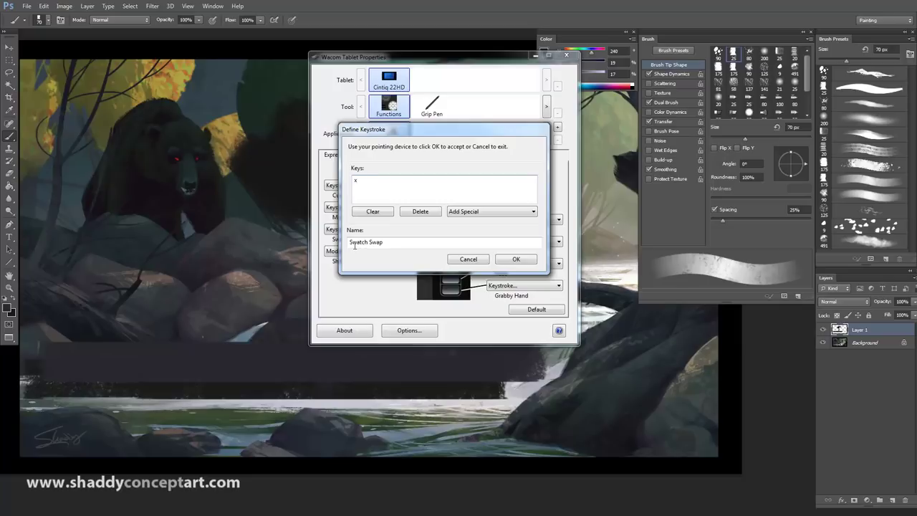
click(516, 260)
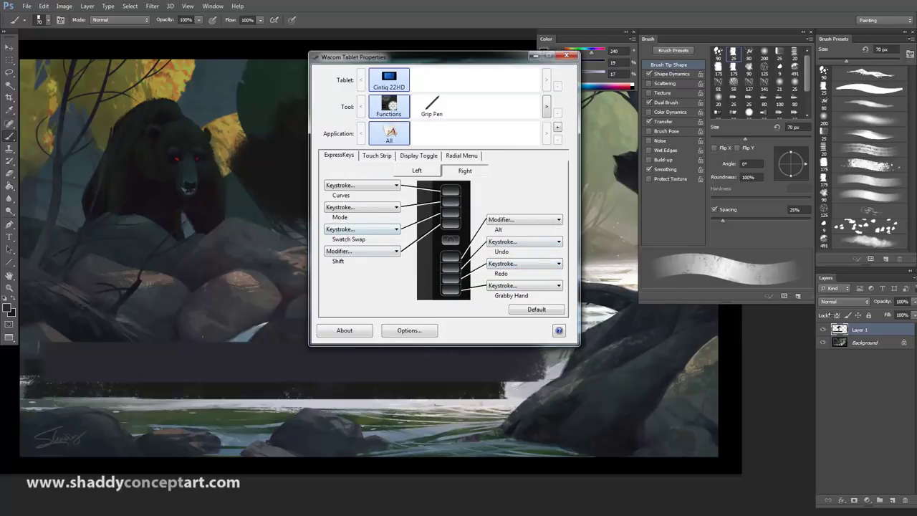
click(827, 343)
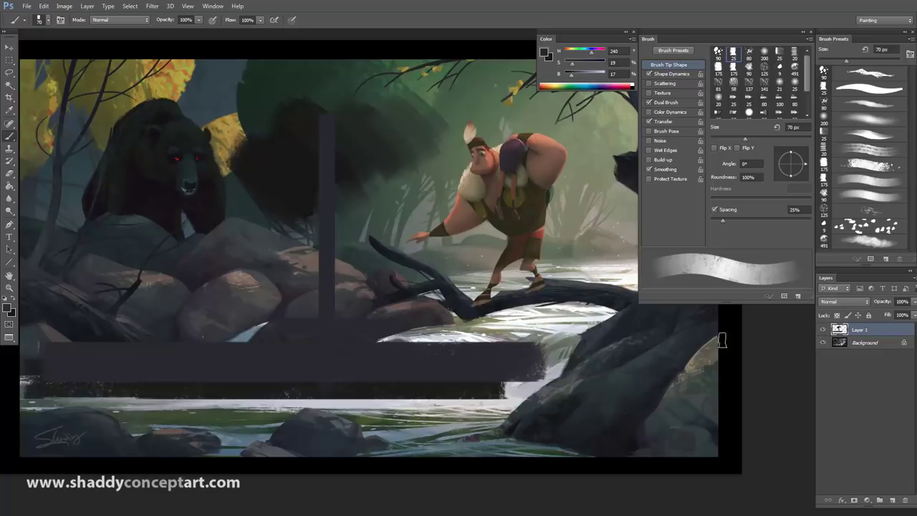
Step: Add a layer mask to Layer 1 and make the mask the active target
alt+click(206, 301)
click(853, 501)
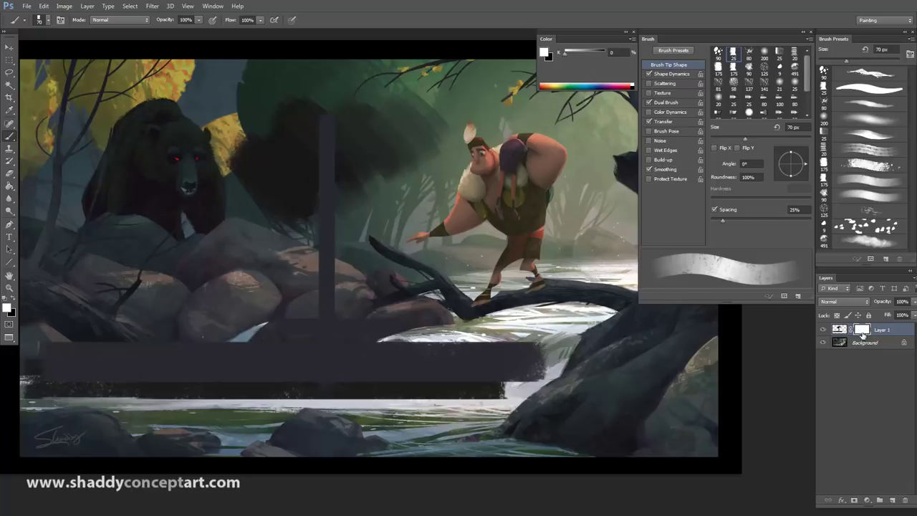
click(838, 330)
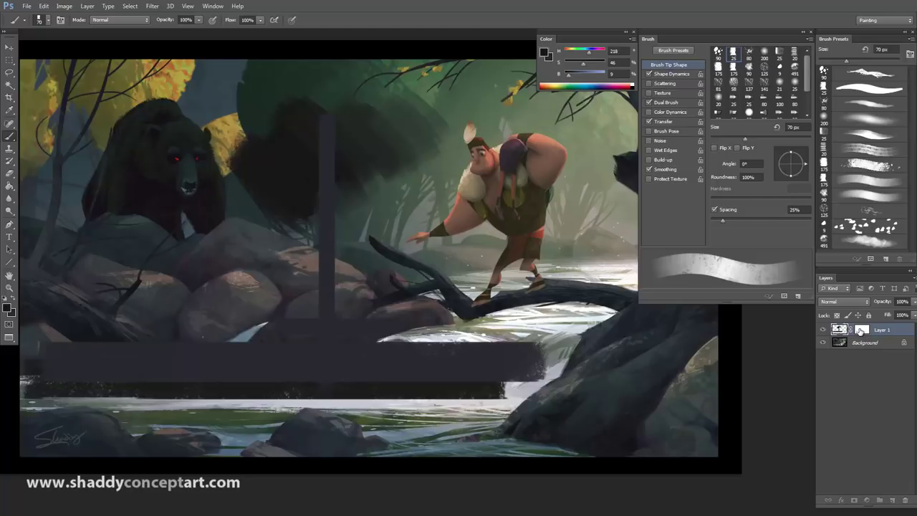
click(861, 330)
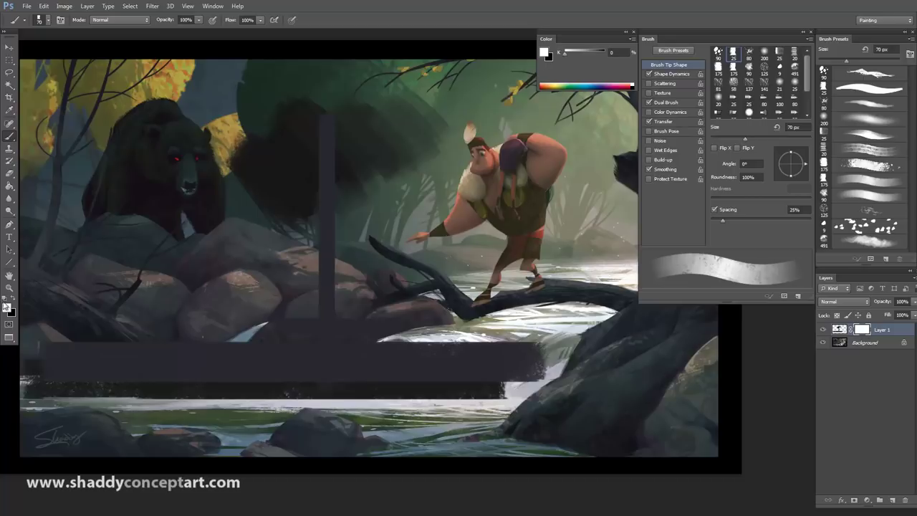
Step: Paint black and white on the mask to cut diagonal water streaks through the dark bar; pick the jagged 90 px preset
key(bracketright)
key(bracketright)
key(bracketright)
key(bracketright)
key(x)
mouse_move(178, 336)
mouse_down()
mouse_move(292, 390)
mouse_move(191, 340)
mouse_move(252, 351)
mouse_up()
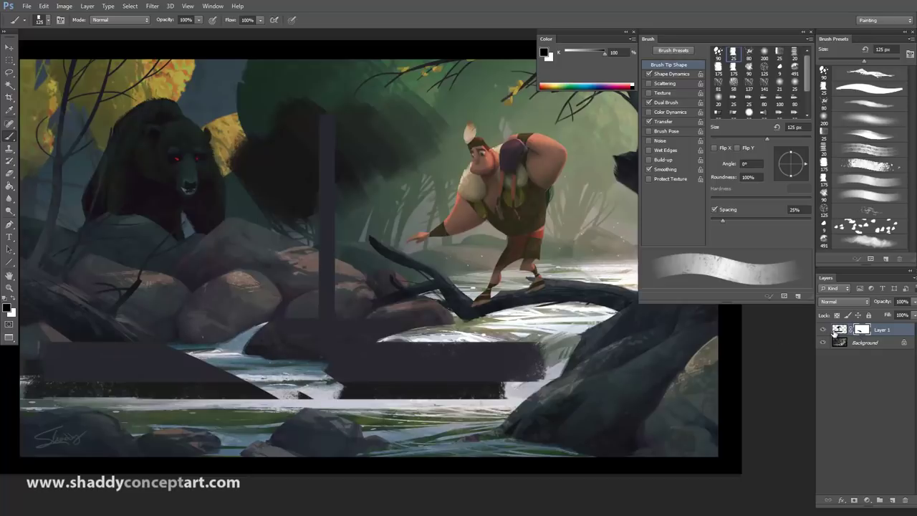
click(15, 304)
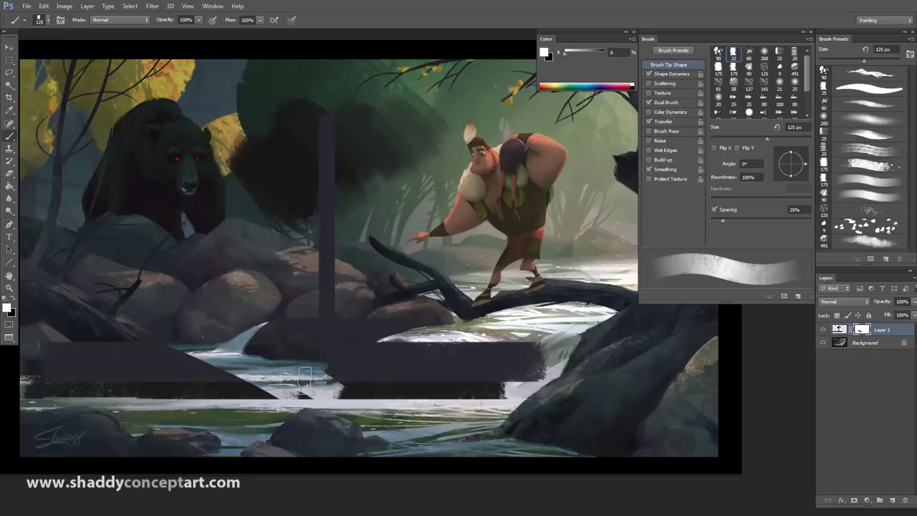
mouse_move(306, 381)
mouse_down()
mouse_move(257, 341)
mouse_move(301, 353)
mouse_move(341, 392)
mouse_move(310, 409)
mouse_move(222, 382)
mouse_move(223, 371)
mouse_move(283, 393)
mouse_move(190, 374)
mouse_up()
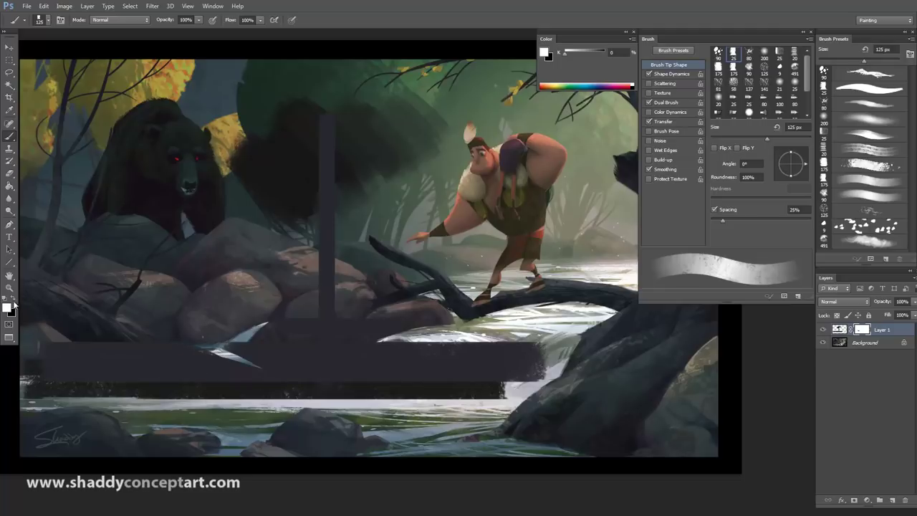
key(x)
mouse_move(222, 358)
mouse_down()
mouse_move(277, 356)
mouse_move(262, 353)
mouse_move(313, 382)
mouse_move(263, 356)
mouse_move(304, 379)
mouse_move(240, 370)
mouse_move(283, 405)
mouse_move(257, 372)
mouse_move(300, 388)
mouse_move(222, 343)
mouse_move(250, 365)
mouse_move(294, 359)
mouse_move(306, 371)
mouse_move(266, 359)
mouse_move(335, 401)
mouse_up()
key(x)
key(x)
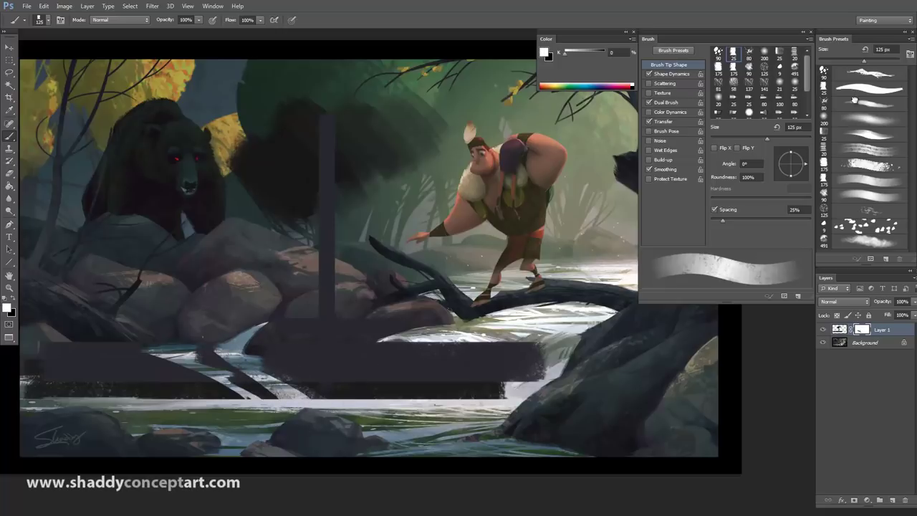
click(868, 73)
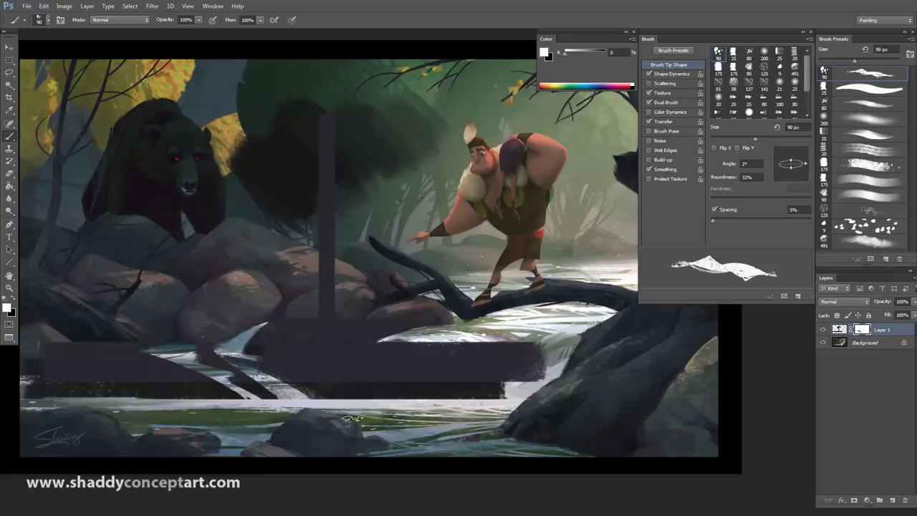
Step: Reveal more water streaks through the bar on the mask with an 80–100 px jagged brush
key(bracketright)
key(x)
drag(256, 361, 315, 392)
key(bracketleft)
key(bracketleft)
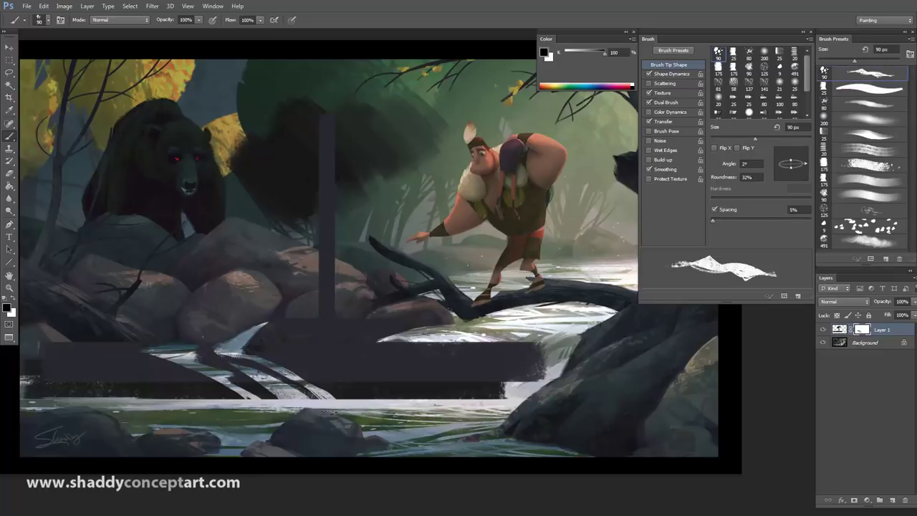
drag(230, 351, 322, 397)
drag(282, 366, 341, 395)
key(bracketright)
key(x)
key(bracketright)
key(x)
drag(247, 348, 315, 395)
mouse_move(275, 358)
mouse_down()
mouse_move(304, 374)
mouse_move(254, 344)
mouse_move(340, 392)
mouse_up()
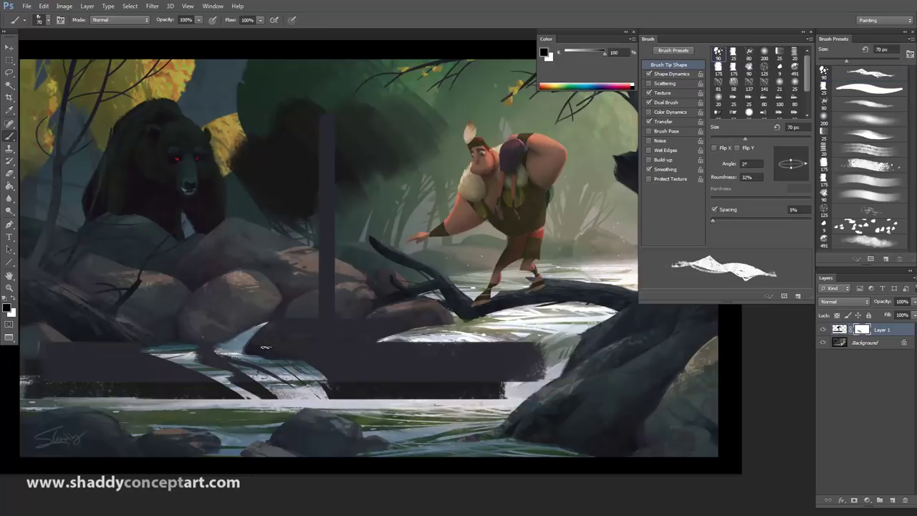
Step: Refine the streaks with a 30–45 px brush, covering some back in white, ending at 50 px
key(bracketleft)
key(bracketleft)
key(bracketleft)
key(bracketleft)
key(bracketleft)
key(bracketleft)
drag(308, 363, 367, 398)
key(bracketleft)
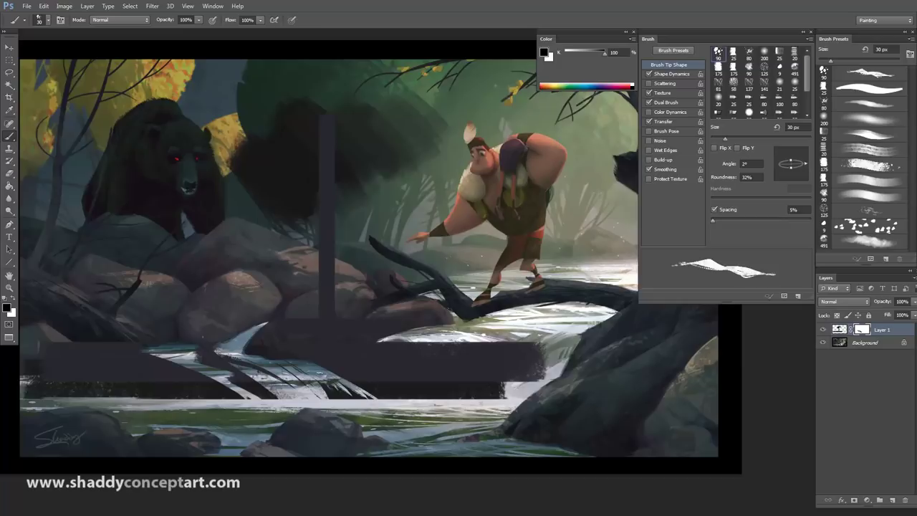
key(bracketright)
key(x)
mouse_move(304, 366)
mouse_down()
mouse_move(326, 386)
mouse_move(329, 380)
mouse_move(350, 391)
mouse_move(342, 377)
mouse_up()
key(bracketright)
key(bracketright)
key(bracketright)
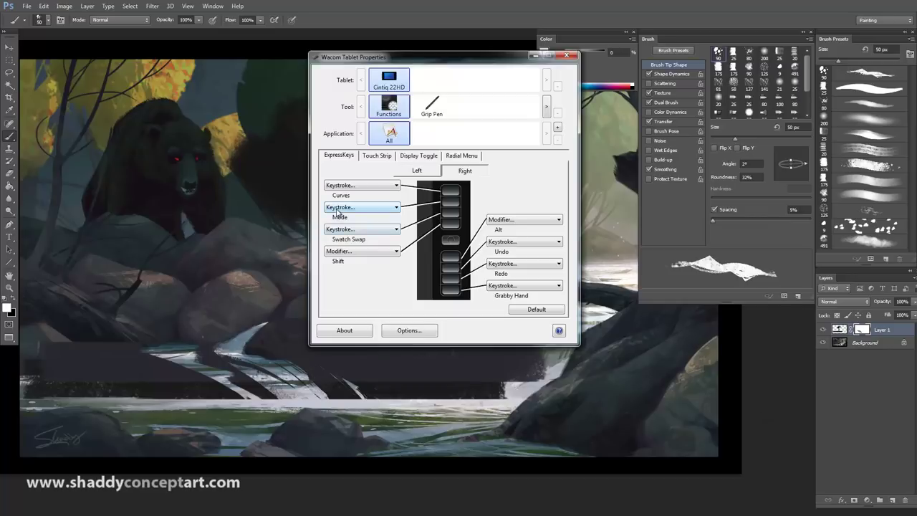
Step: Review the Mode ExpressKey's keystroke definition, keep it unchanged, and return to the Photoshop canvas
click(338, 207)
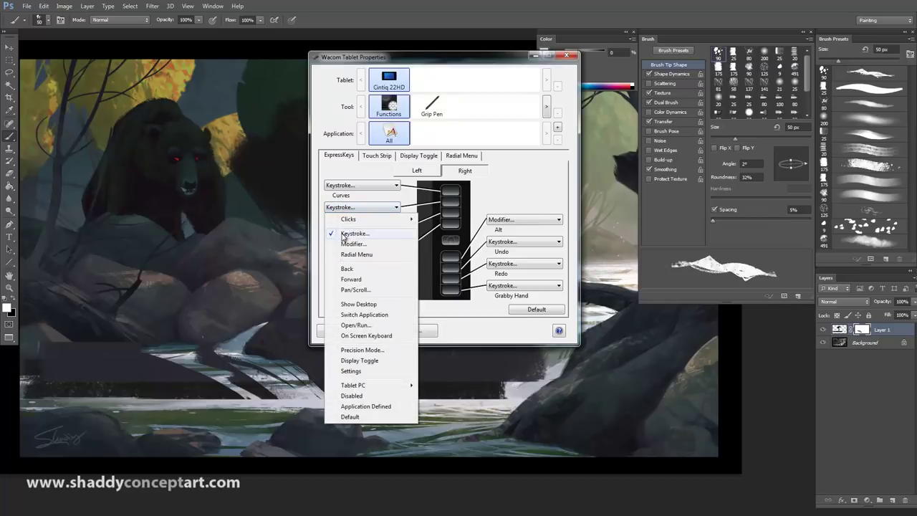
click(365, 348)
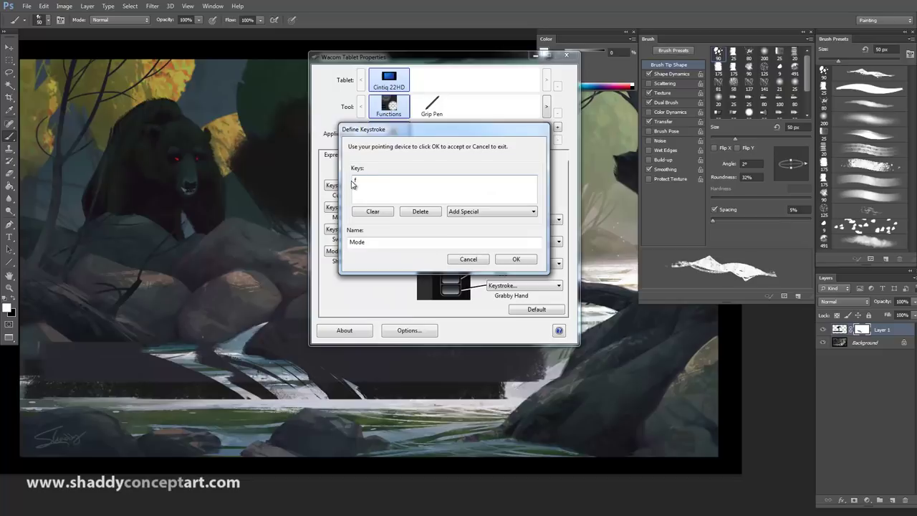
click(514, 259)
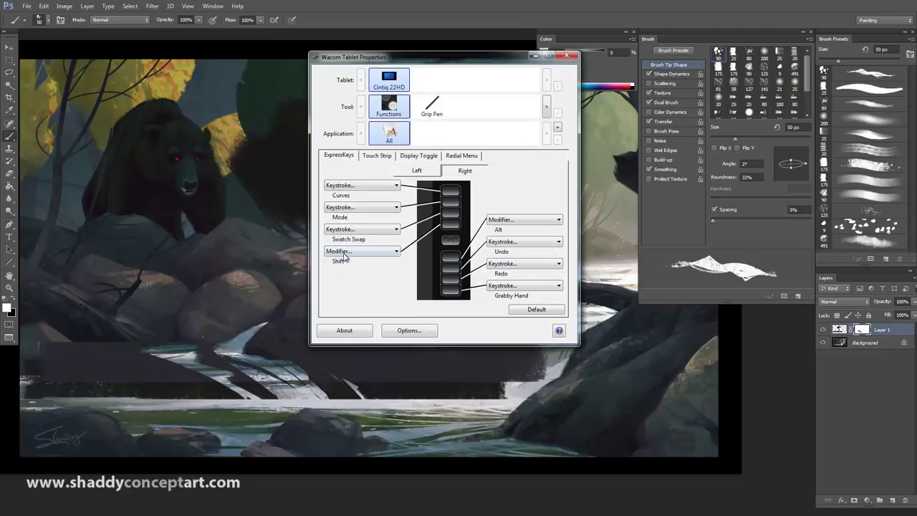
click(330, 287)
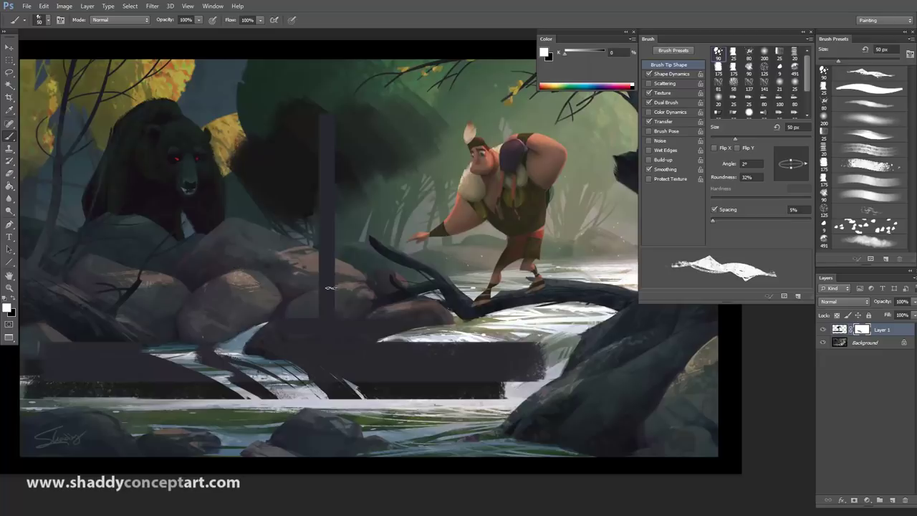
Step: Cycle through the full-screen modes with F, panning the painting, and finish in Standard Screen Mode
key(f)
key(f)
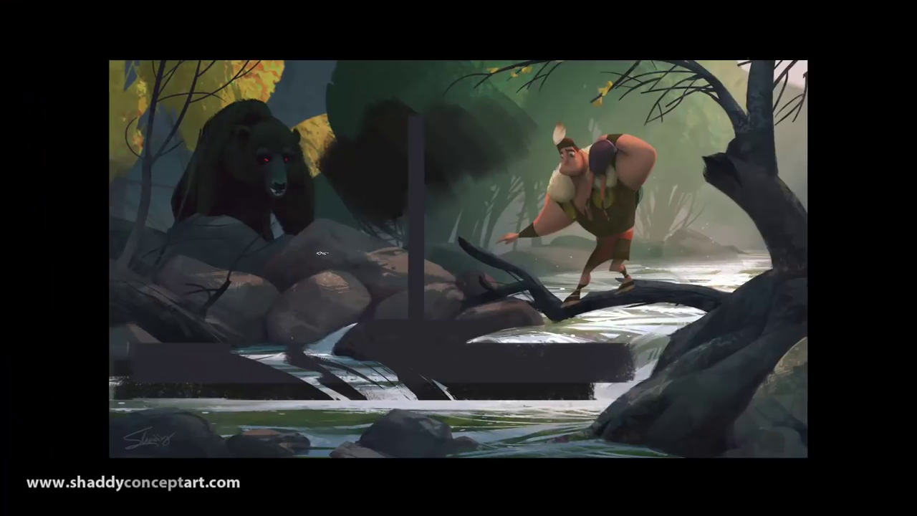
key(f)
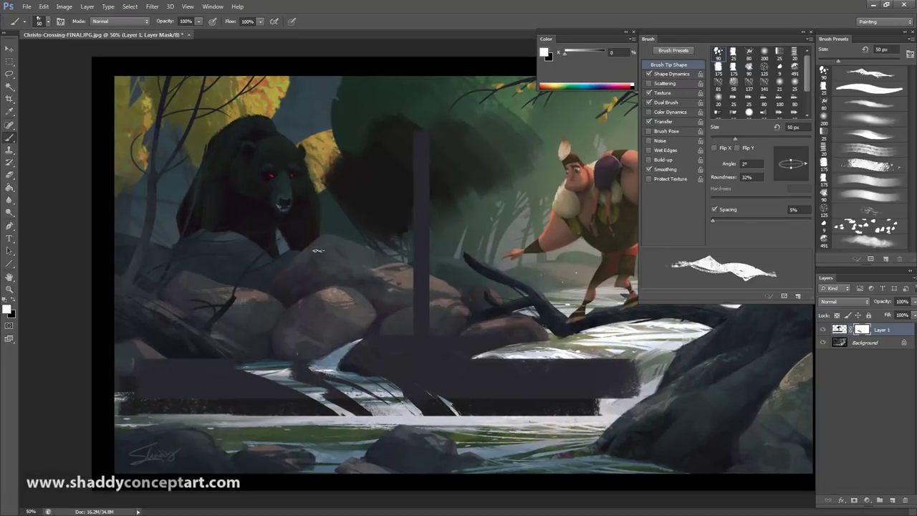
key(f)
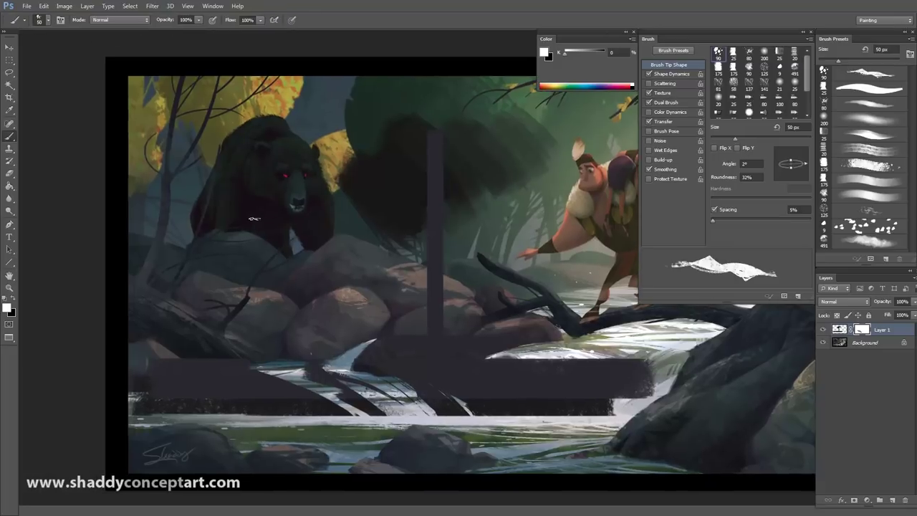
key(f)
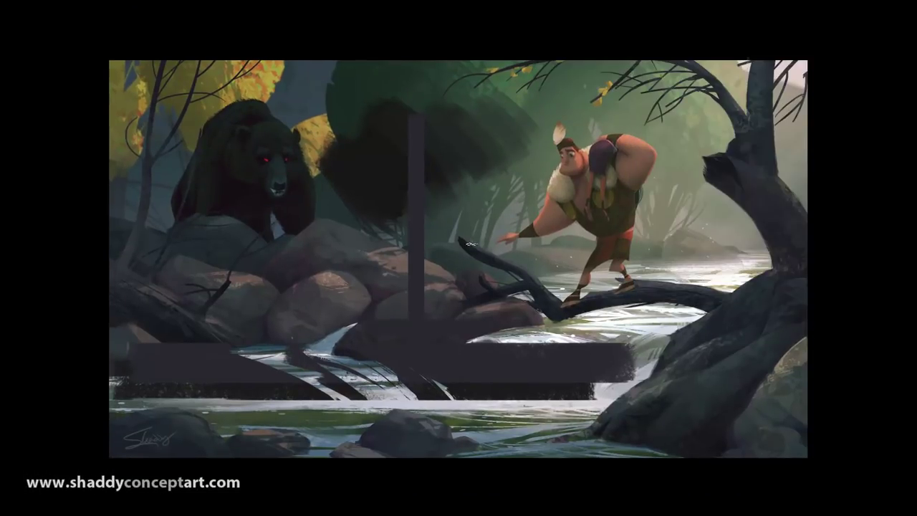
key(f)
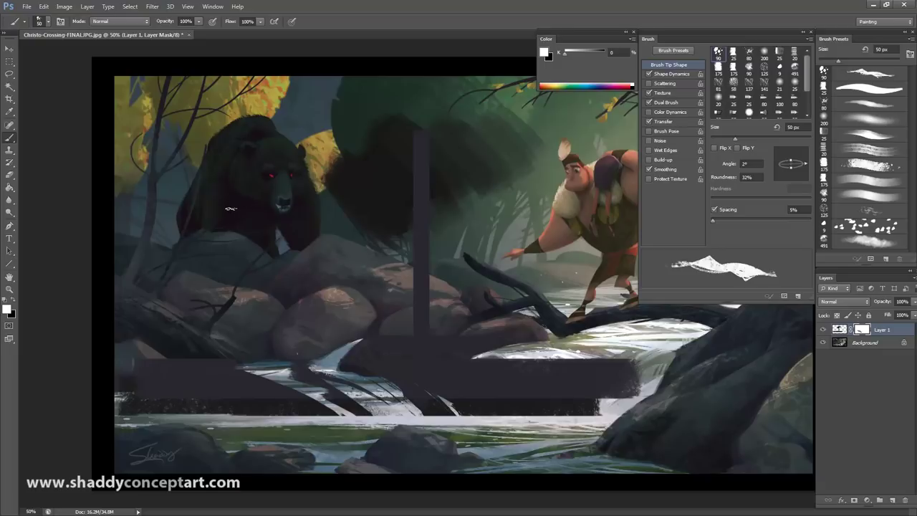
key(f)
mouse_move(386, 376)
mouse_down()
mouse_move(346, 378)
mouse_move(170, 122)
mouse_move(468, 155)
mouse_move(365, 360)
mouse_move(338, 389)
mouse_move(284, 317)
mouse_up()
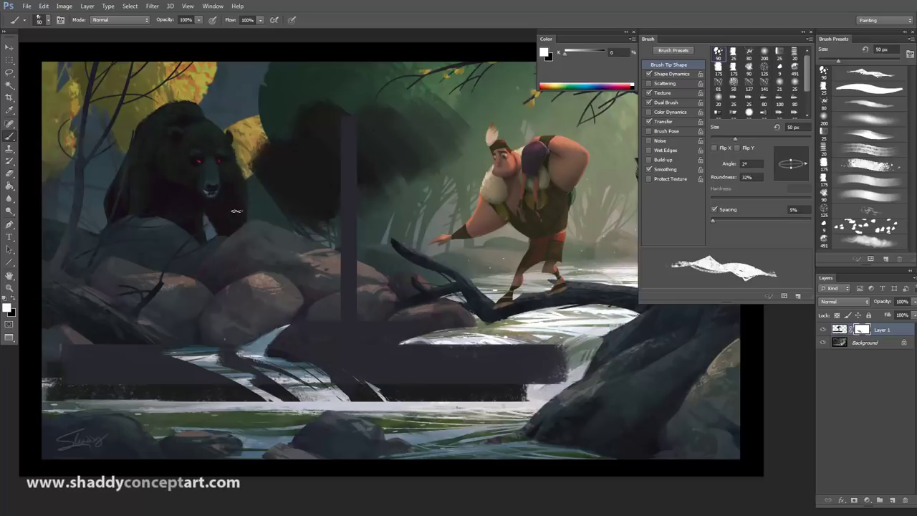
key(f)
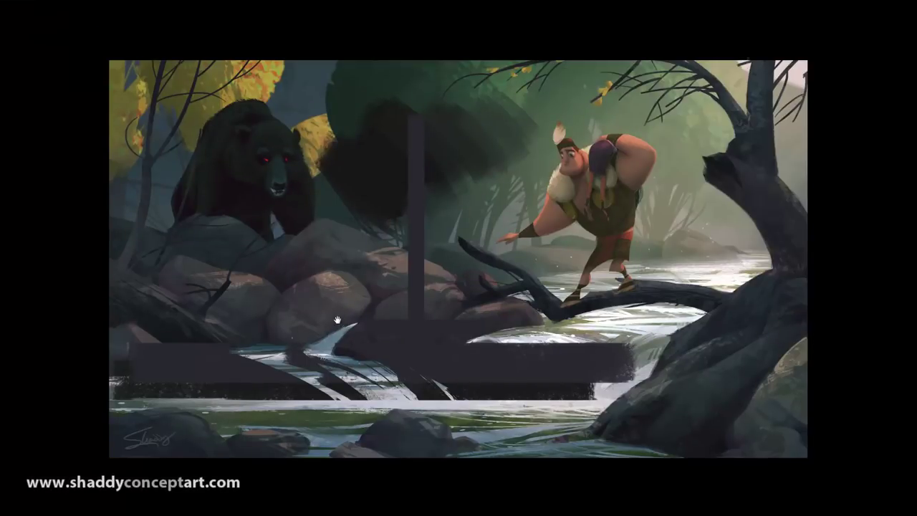
drag(399, 291, 317, 302)
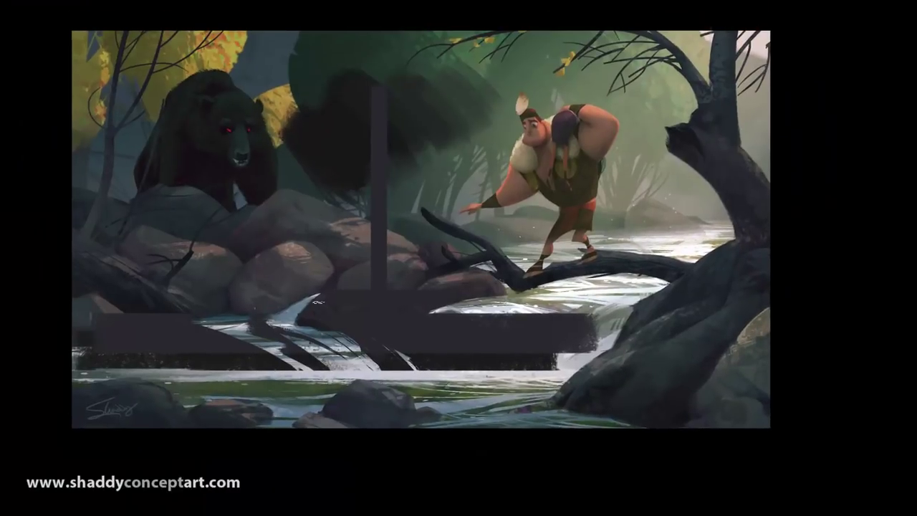
key(f)
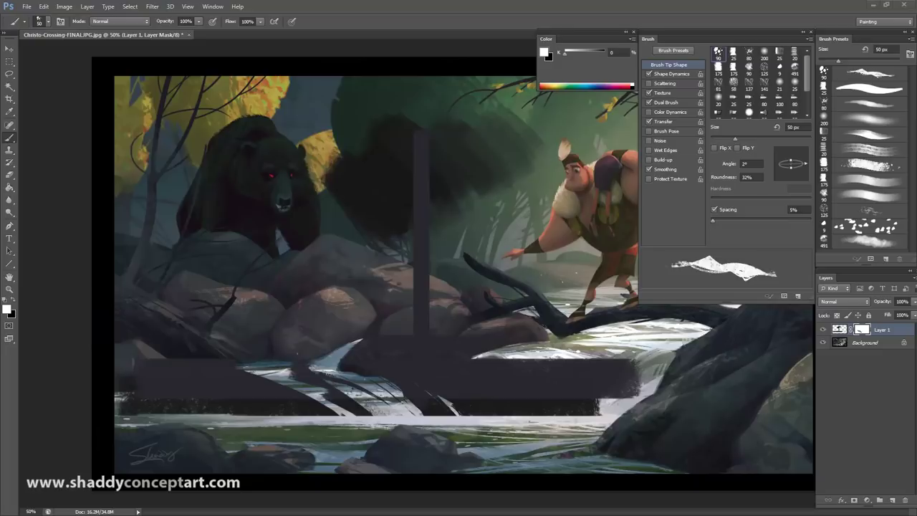
click(362, 185)
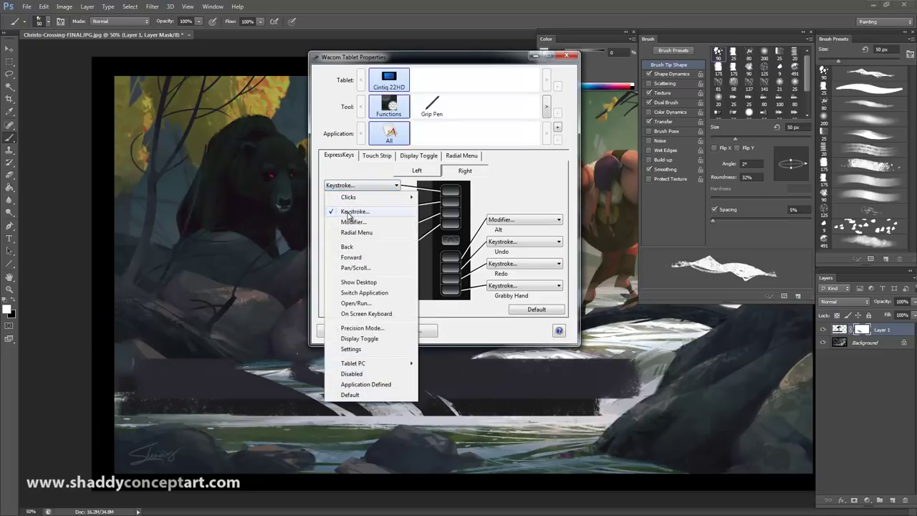
click(351, 211)
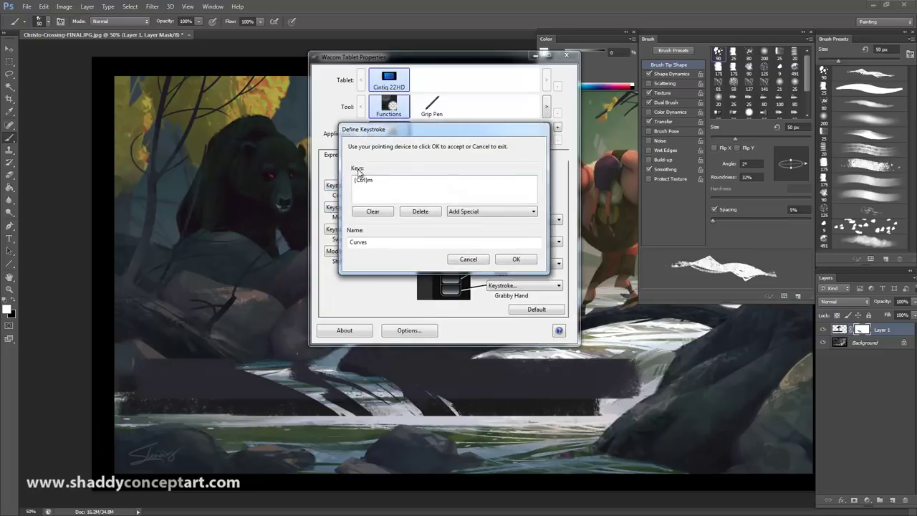
click(516, 260)
click(263, 205)
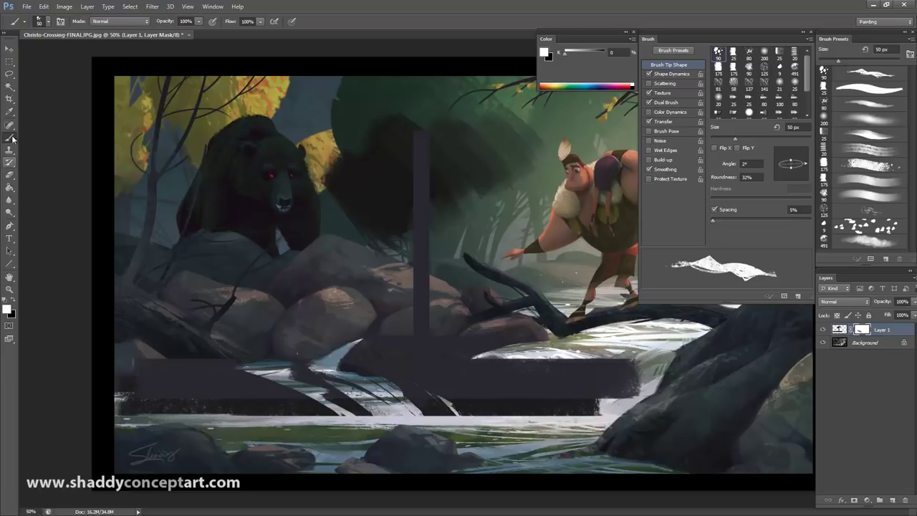
click(63, 6)
mouse_move(75, 18)
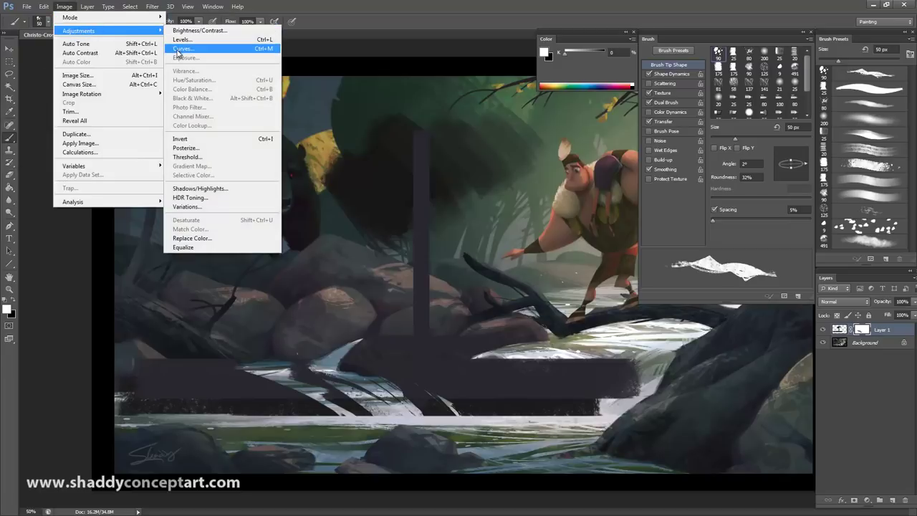
Step: Open Curves on Layer 1's mask, reposition the dialog, then cancel it
click(179, 51)
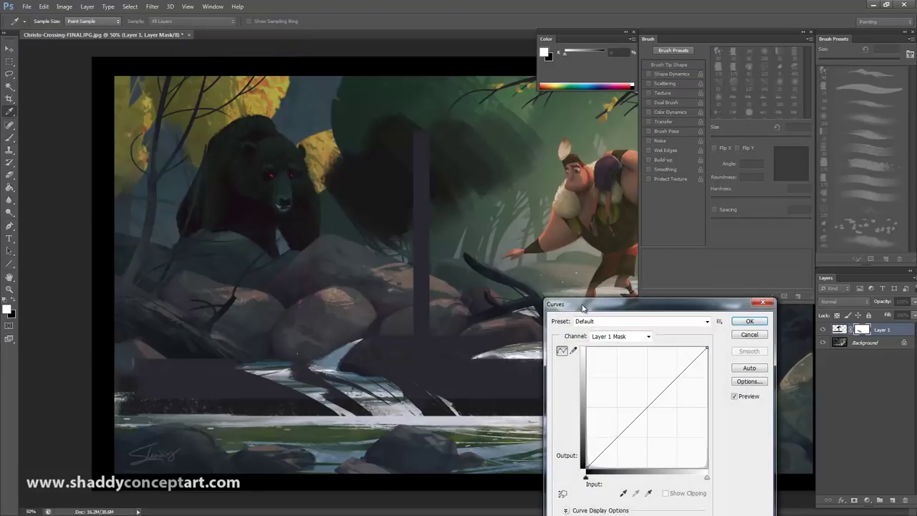
drag(582, 308, 546, 243)
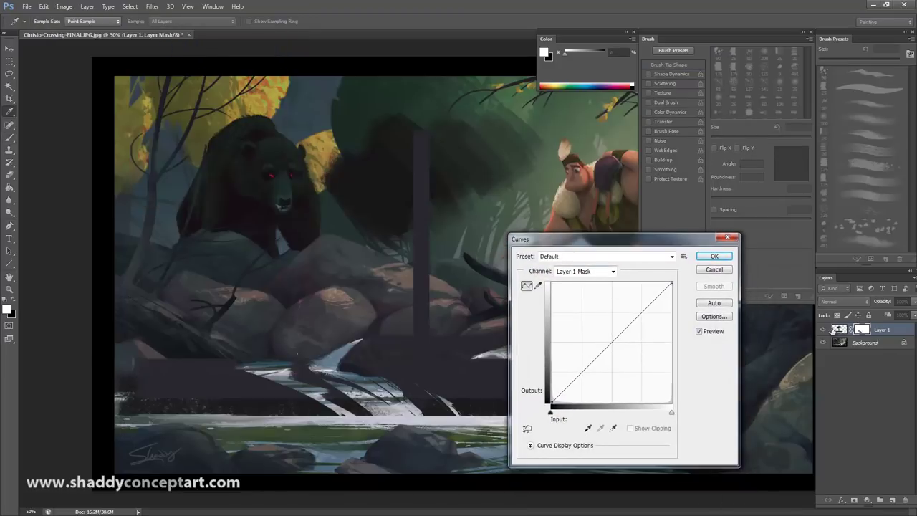
click(712, 271)
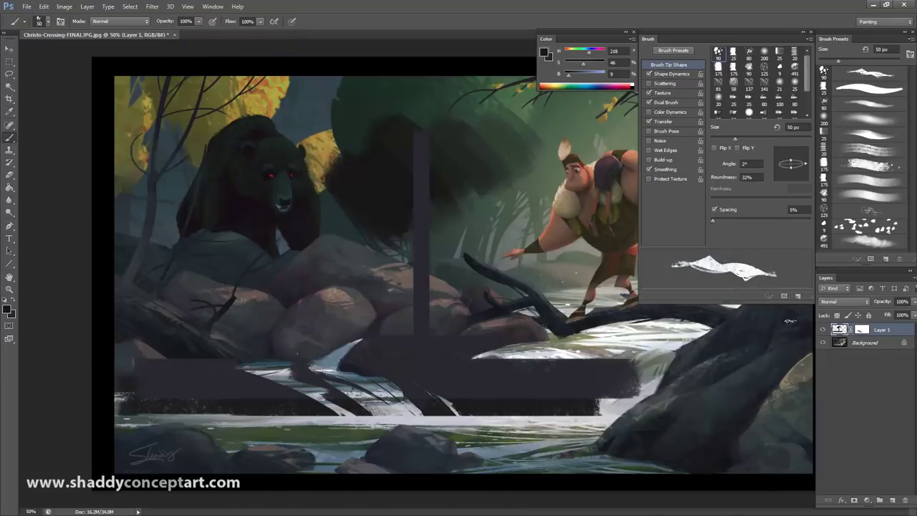
Step: Make the Background layer active and open Image > Adjustments > Curves, moving the dialog aside
key(alt+bracketleft)
click(87, 6)
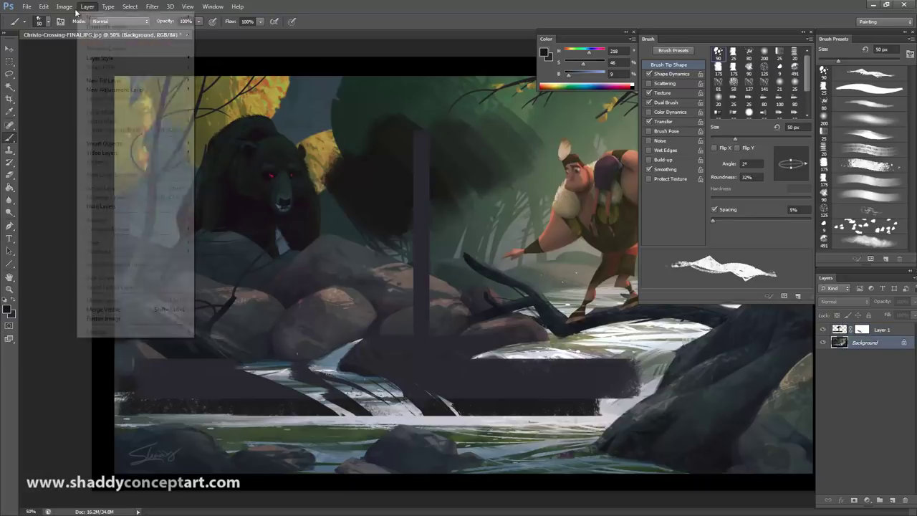
key(Right)
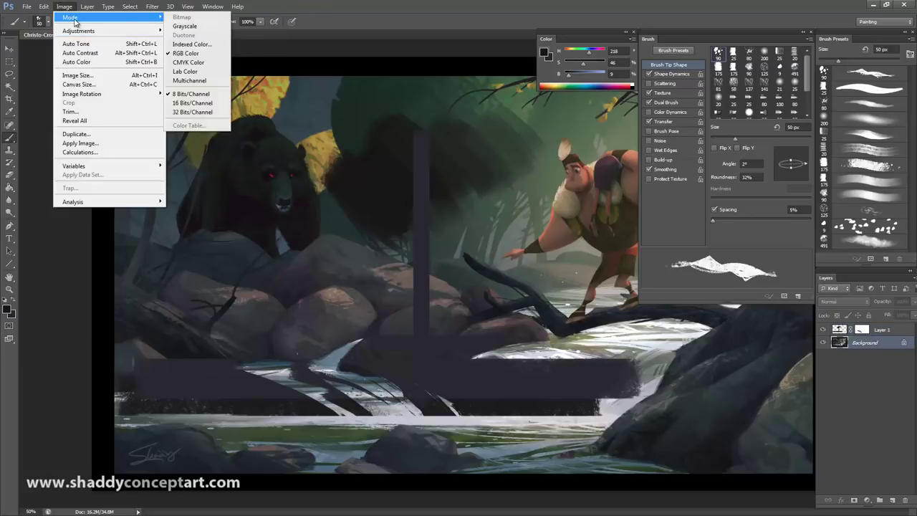
key(Down)
key(Down)
key(Down)
mouse_move(84, 33)
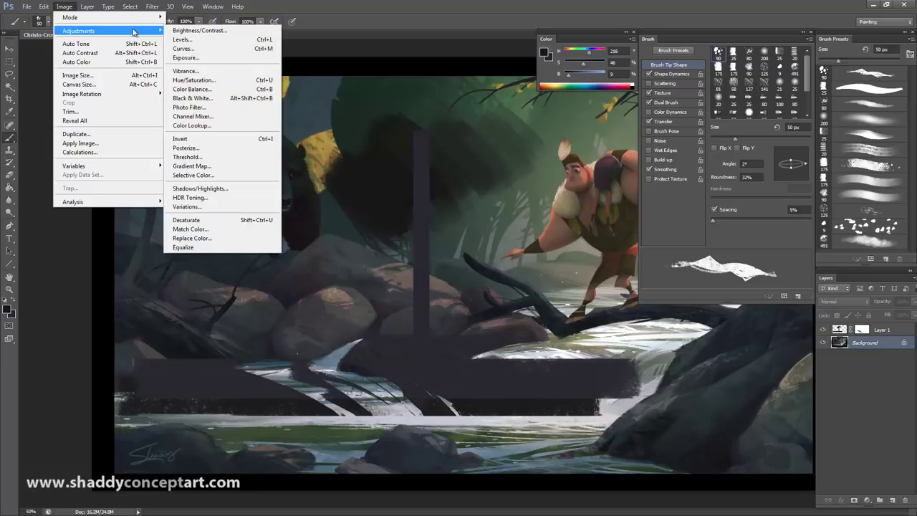
click(190, 44)
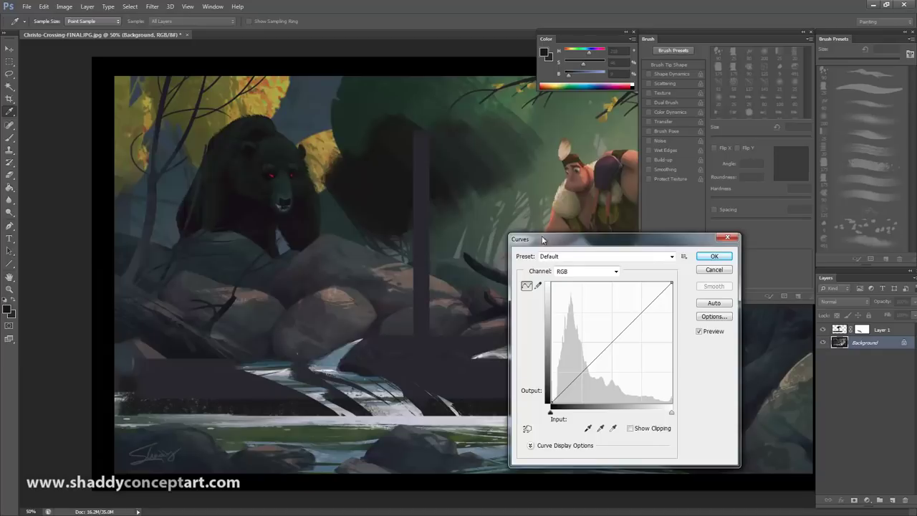
drag(542, 239, 520, 209)
Step: Bend the Blue channel curve to tint the painting, then return to the RGB curve
click(562, 241)
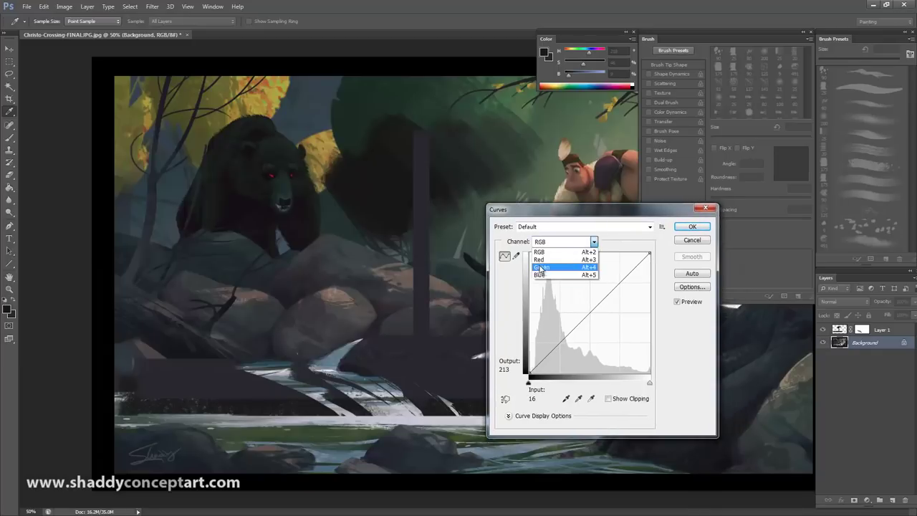
click(552, 279)
drag(582, 307, 588, 308)
click(548, 242)
click(550, 249)
Step: Raise the Red channel curve to warm the painting, then remove its point
click(549, 242)
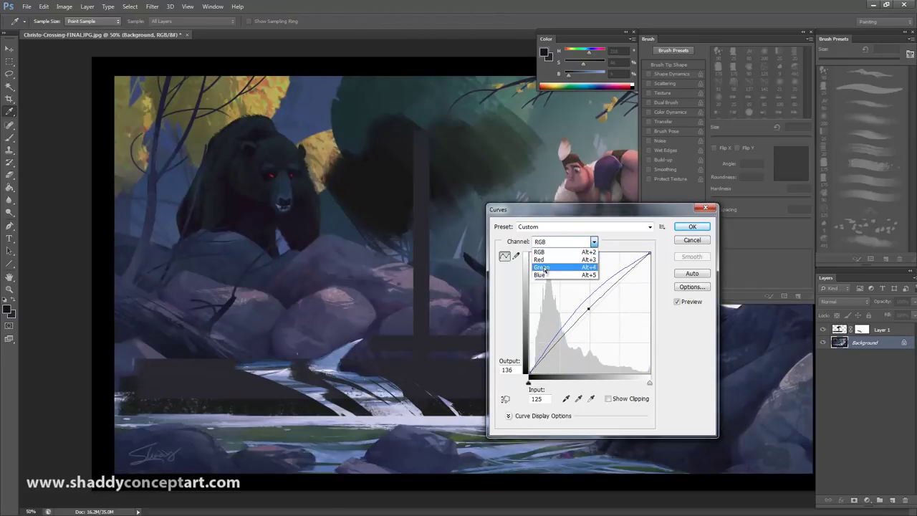
click(542, 266)
click(544, 242)
click(541, 260)
drag(592, 308, 608, 319)
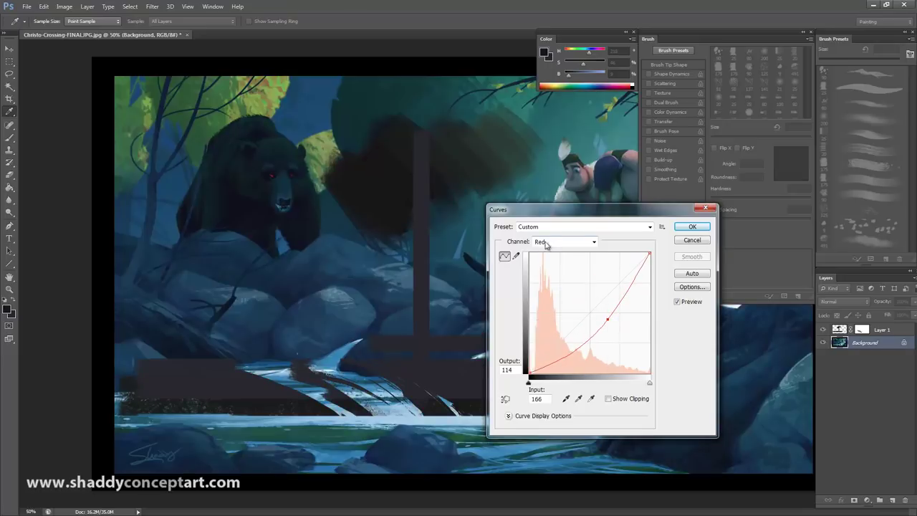
ctrl+click(607, 318)
Step: Bend the Green curve, switch to Blue, then cancel Curves without applying changes
click(562, 242)
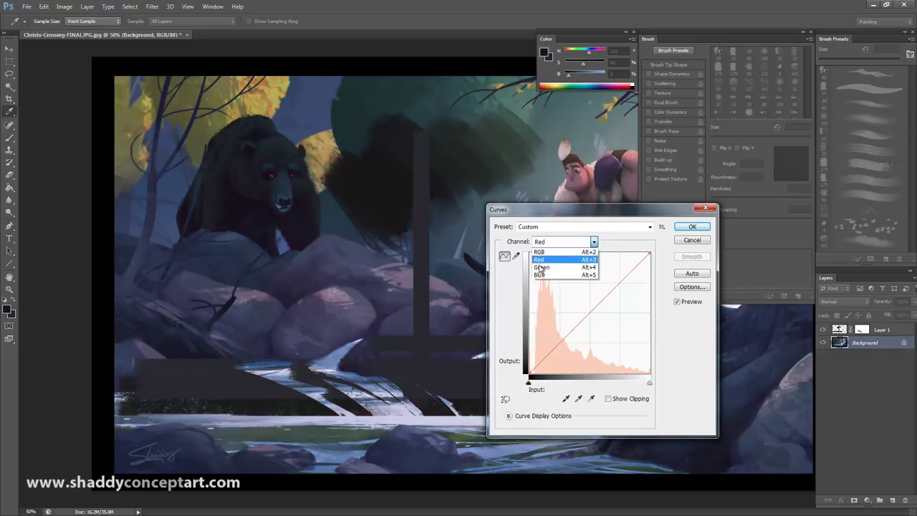
click(540, 267)
drag(595, 293, 606, 311)
click(566, 242)
click(543, 275)
key(Escape)
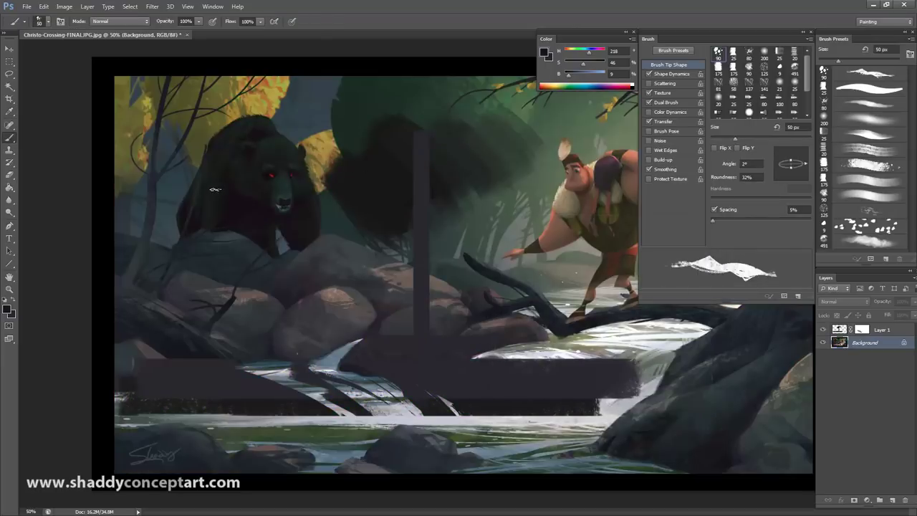
click(63, 7)
mouse_move(86, 30)
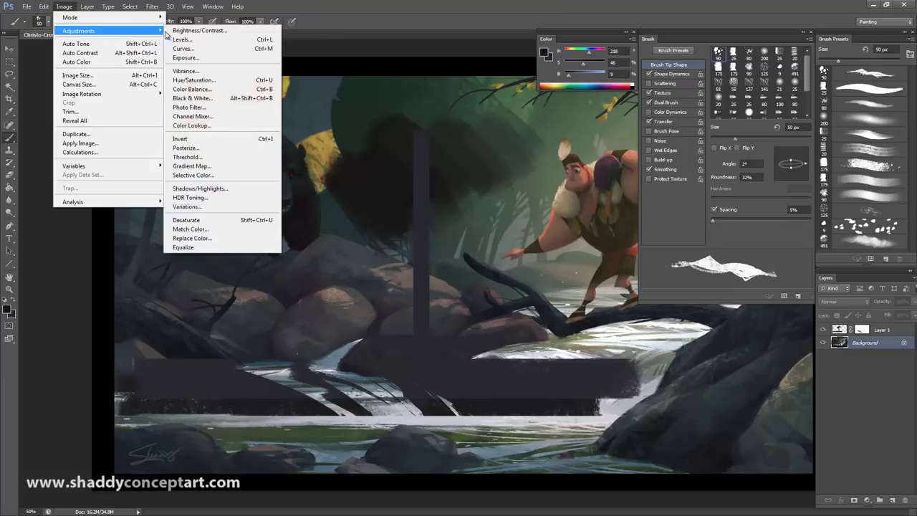
click(185, 48)
click(522, 233)
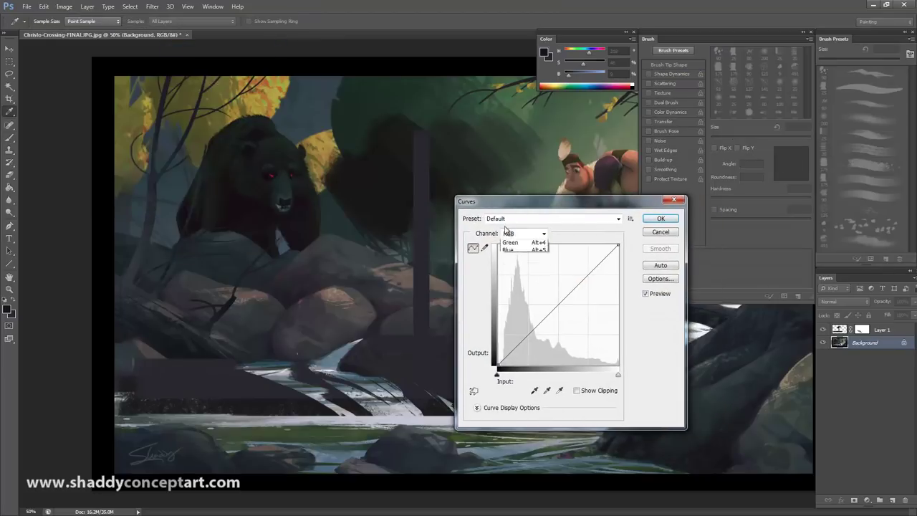
click(508, 252)
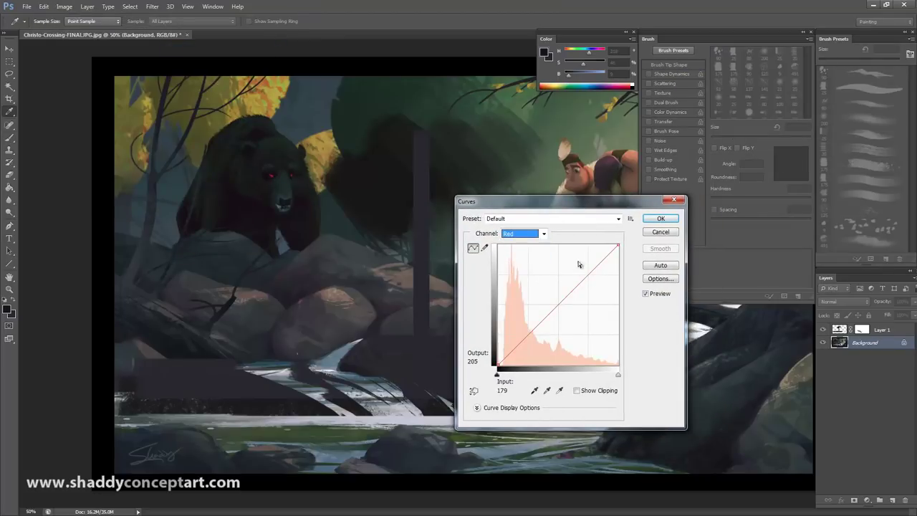
drag(552, 201, 314, 241)
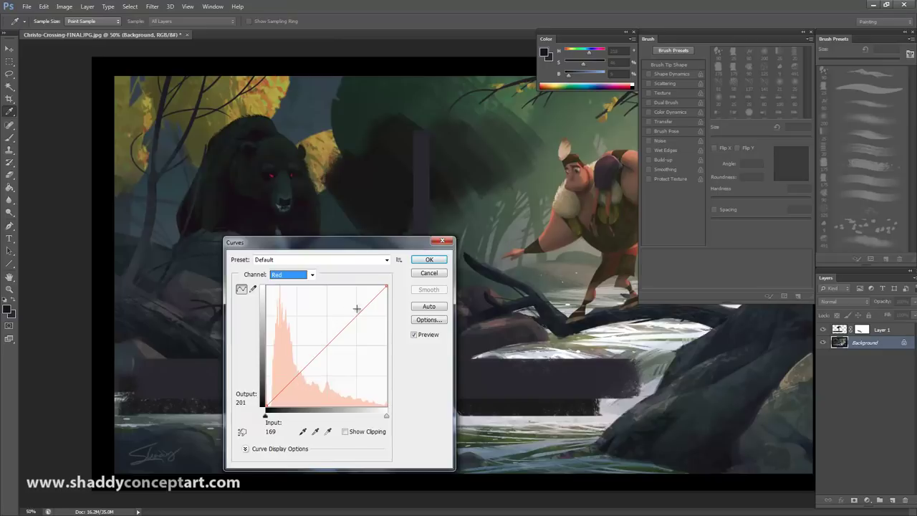
drag(357, 310, 354, 309)
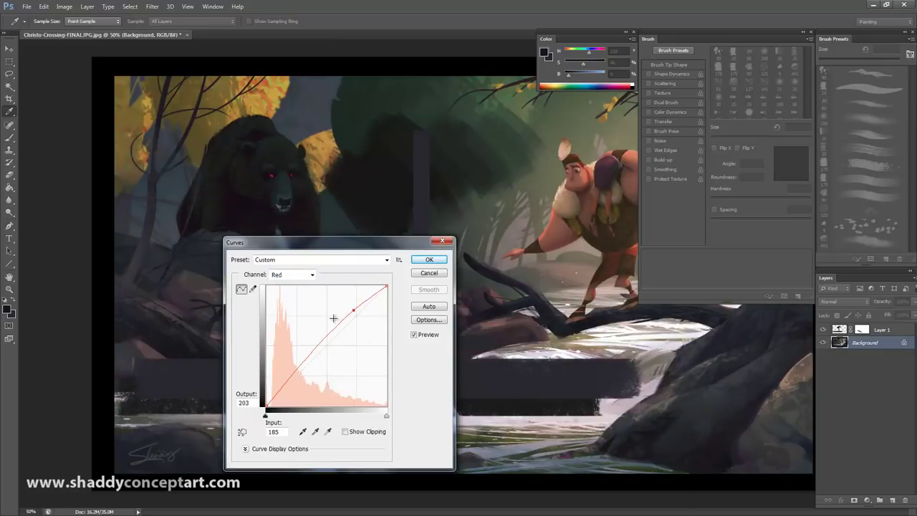
click(324, 341)
drag(324, 342, 325, 344)
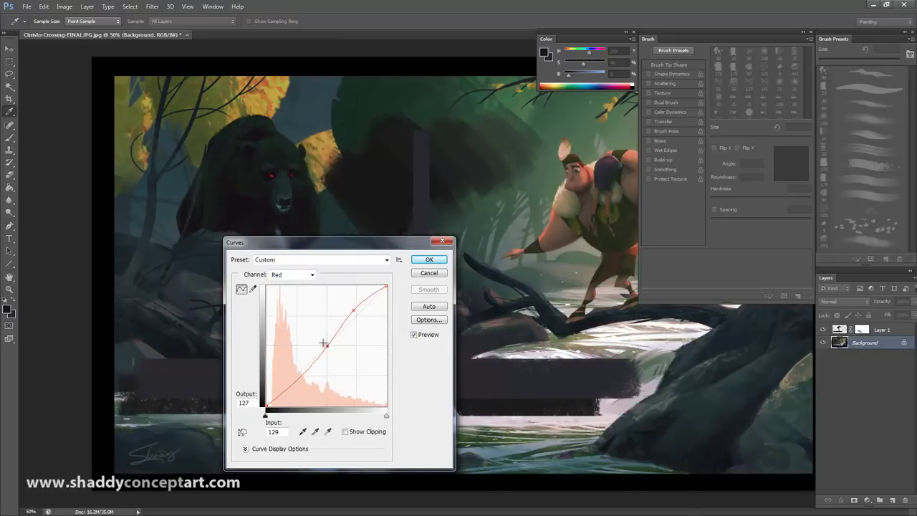
drag(299, 377, 306, 384)
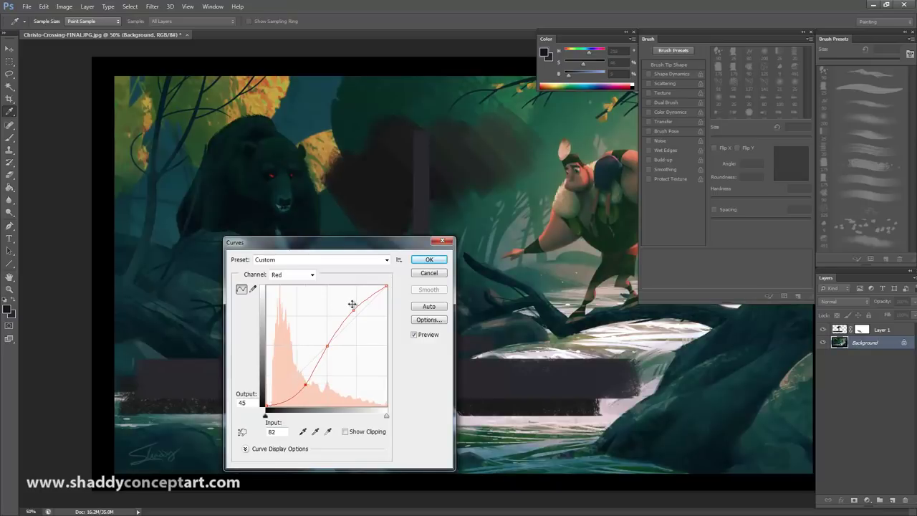
drag(353, 309, 348, 298)
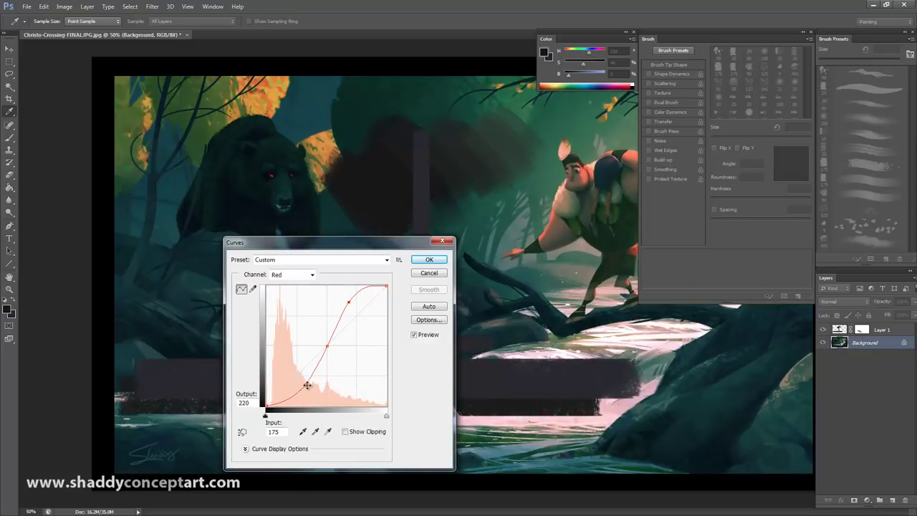
drag(307, 385, 300, 380)
drag(347, 300, 375, 323)
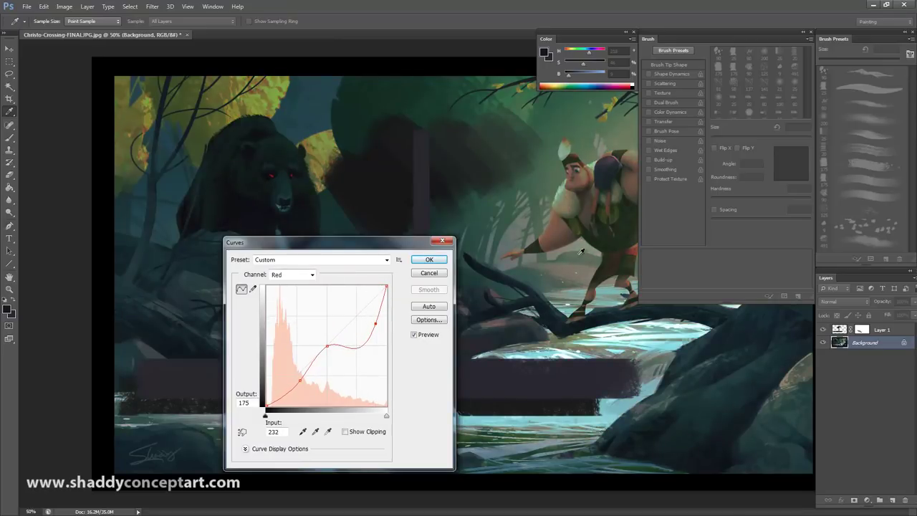
drag(300, 379, 287, 368)
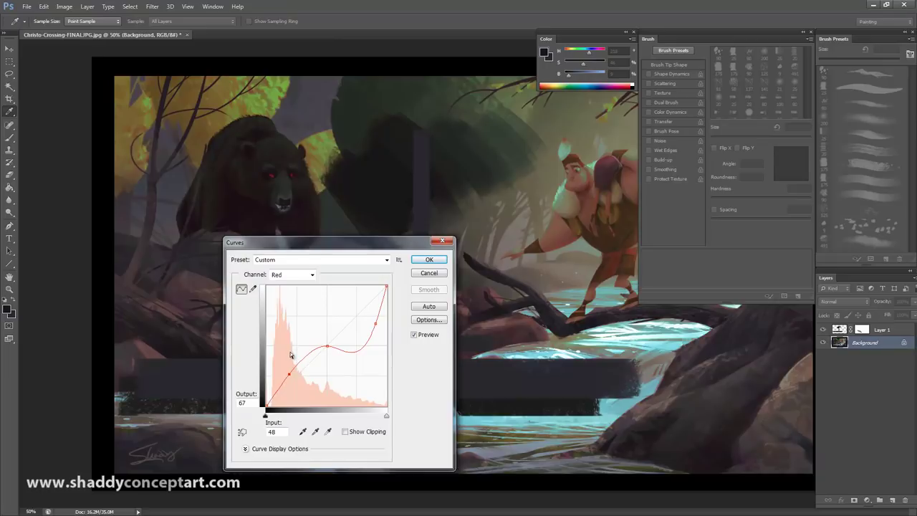
drag(286, 373, 312, 357)
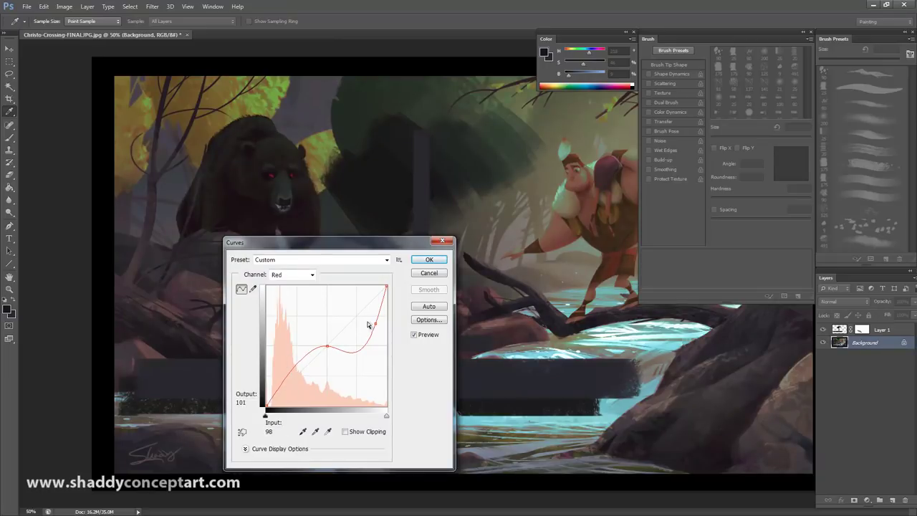
drag(375, 323, 377, 430)
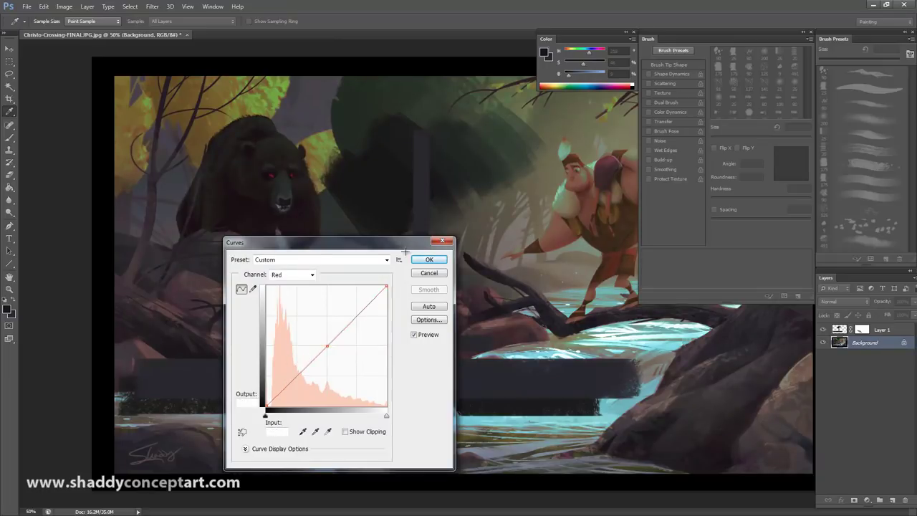
drag(327, 346, 351, 324)
click(300, 358)
click(348, 301)
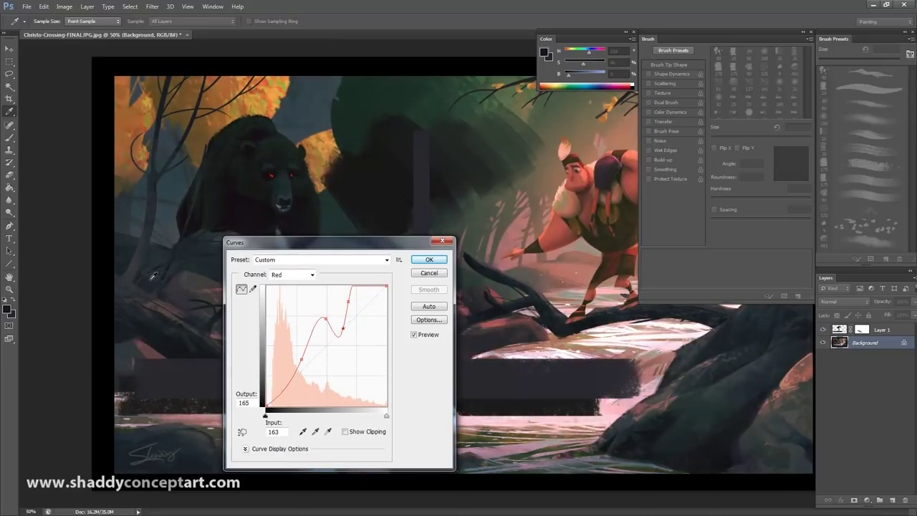
ctrl+click(341, 330)
ctrl+click(348, 302)
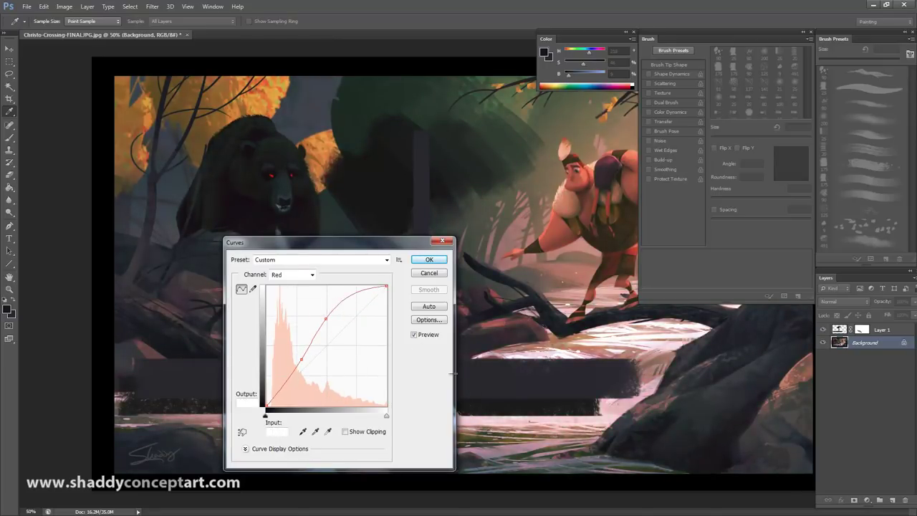
ctrl+click(325, 319)
ctrl+click(301, 357)
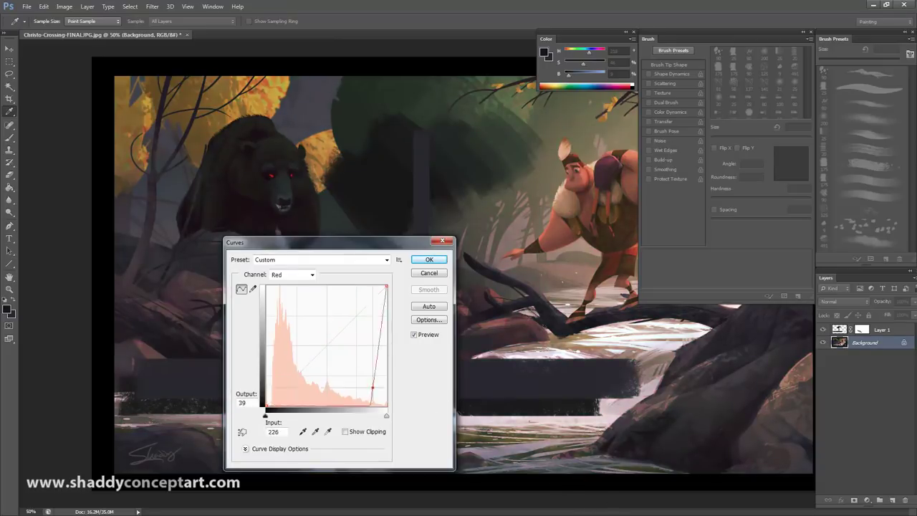
drag(327, 348, 317, 327)
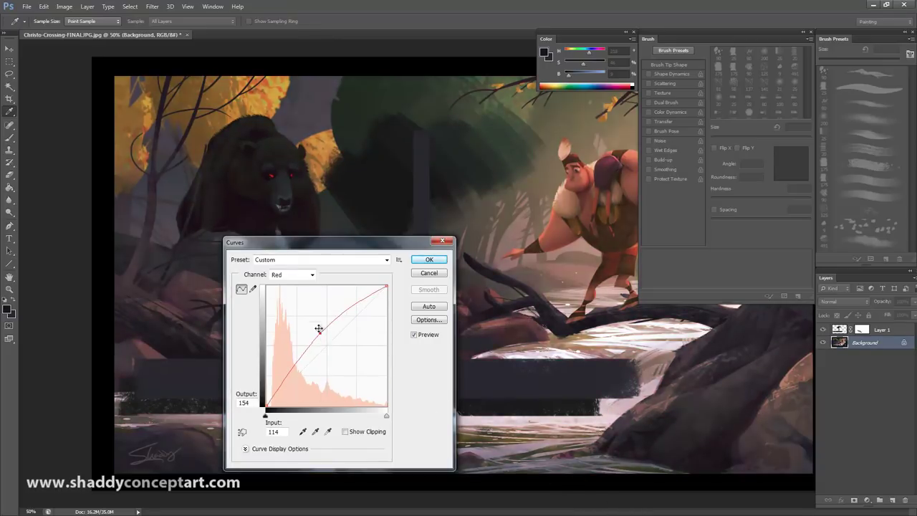
click(282, 278)
click(284, 281)
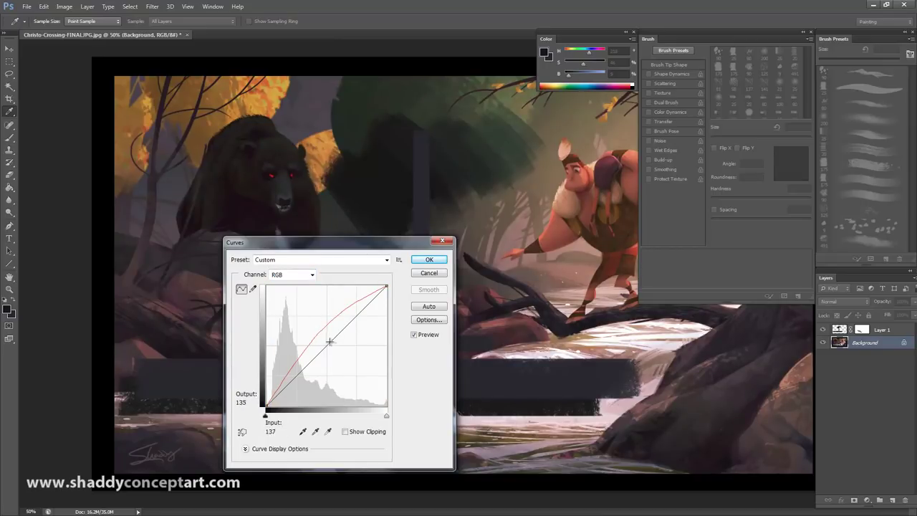
drag(331, 339, 392, 377)
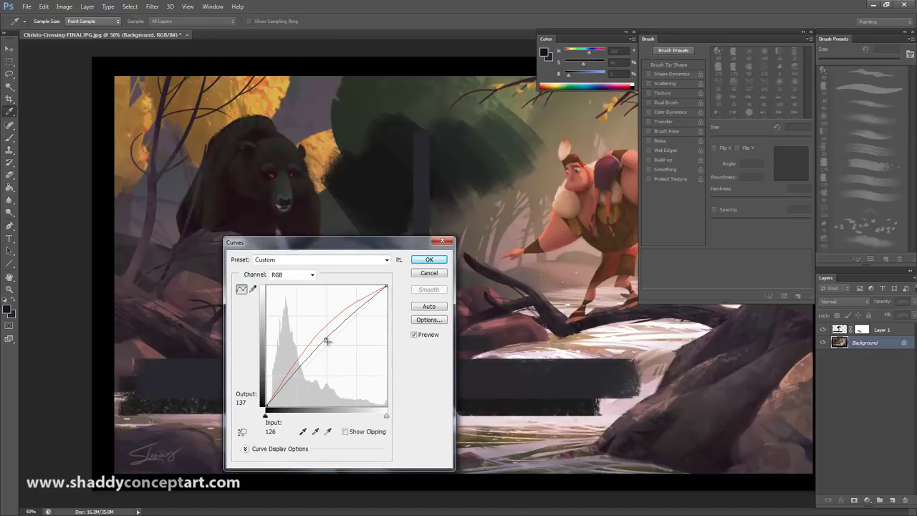
drag(338, 349, 327, 347)
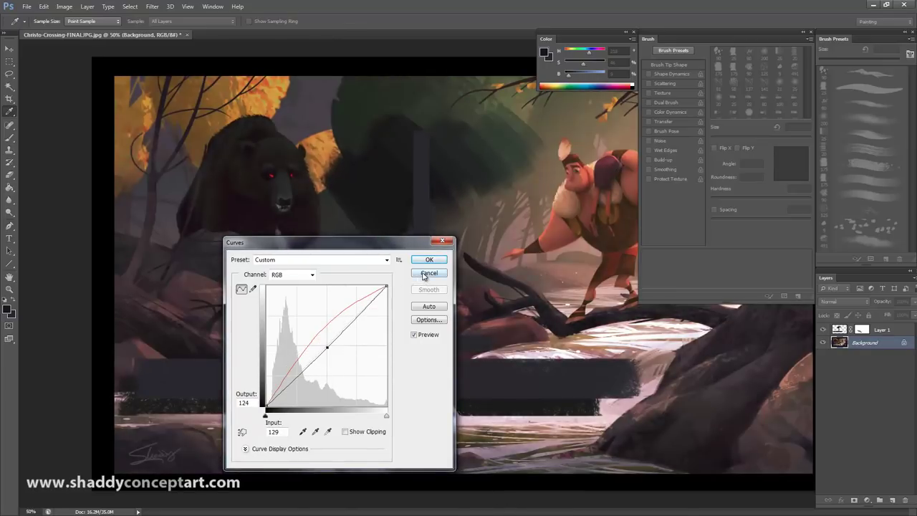
click(428, 273)
key(b)
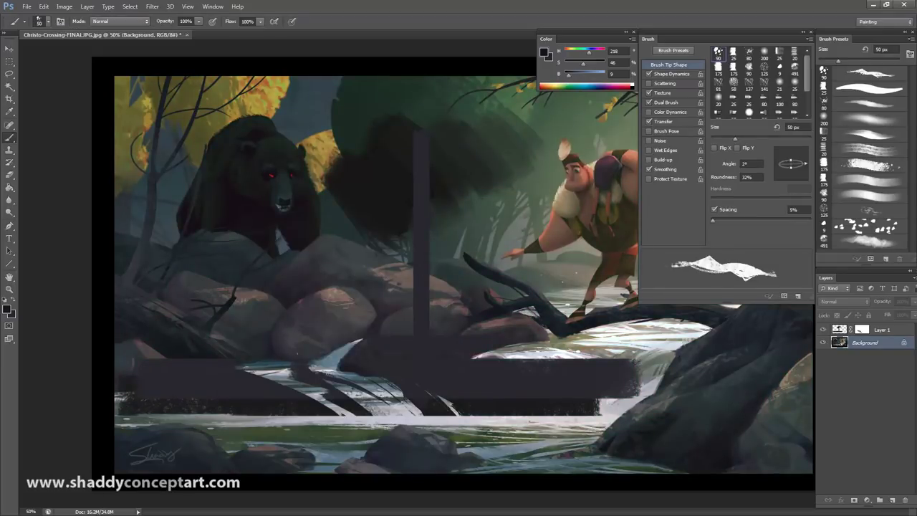
Step: For the Grip Pen, set the upper side button to the Ctrl+- Zoom Out keystroke
click(430, 106)
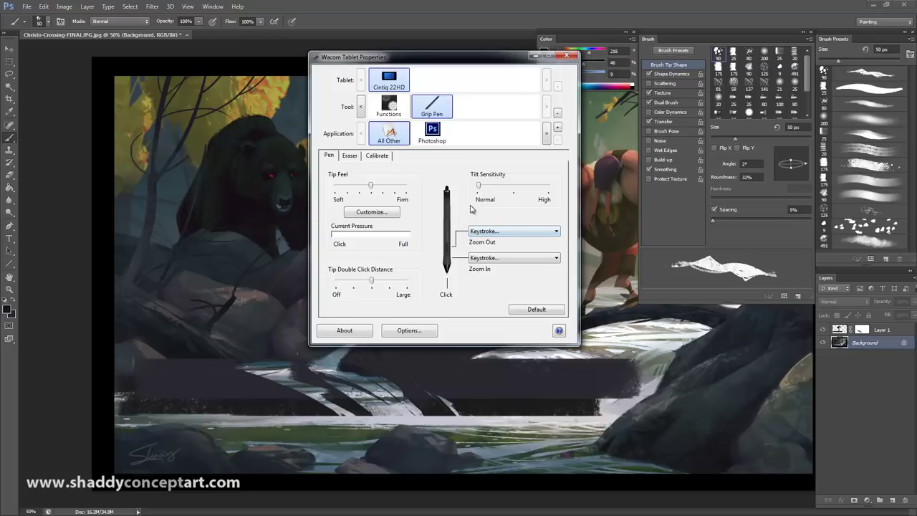
click(482, 232)
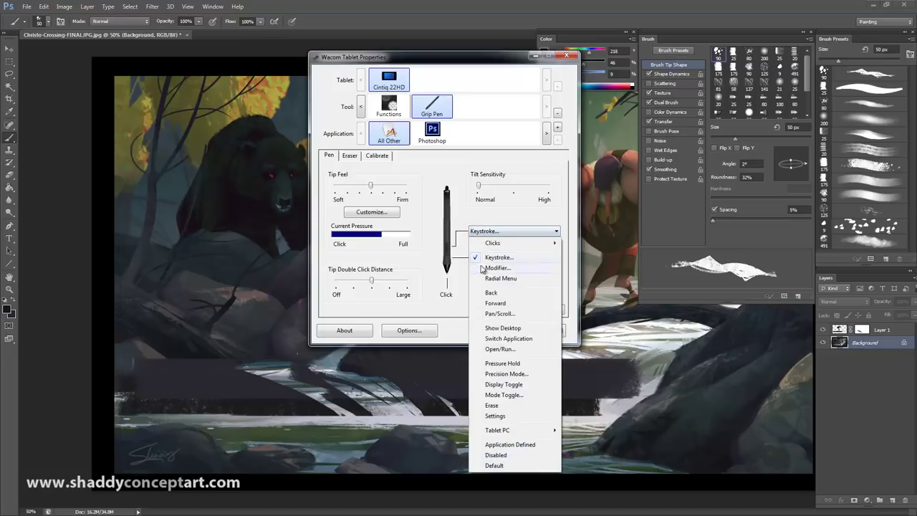
click(486, 262)
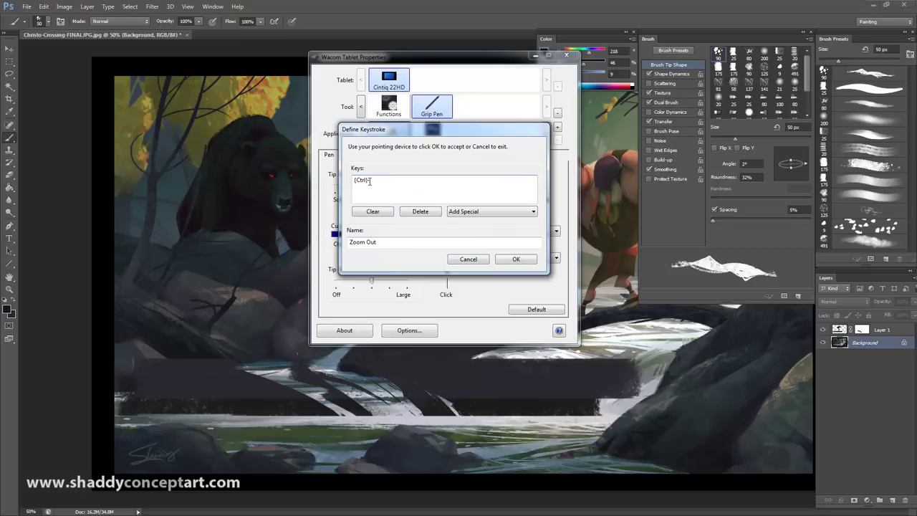
click(515, 260)
Step: Set the lower pen side button to the Ctrl+= Zoom In keystroke
click(485, 258)
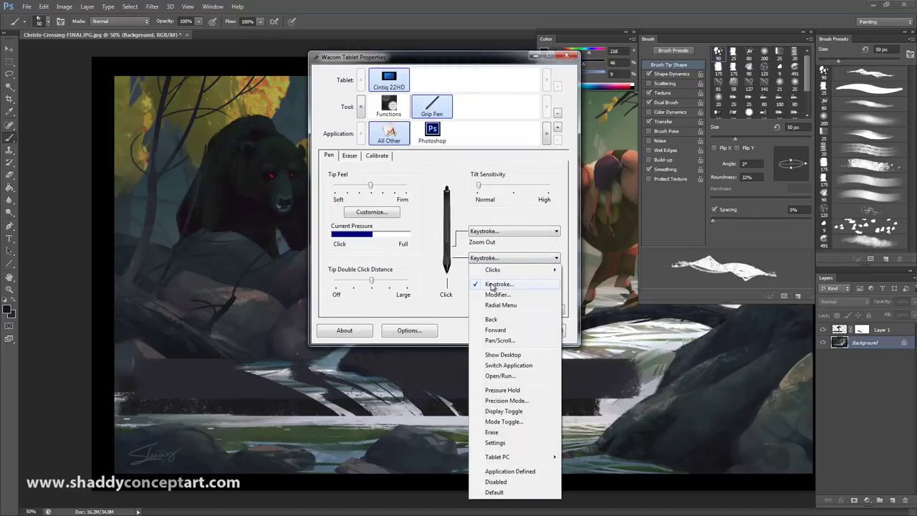
click(491, 285)
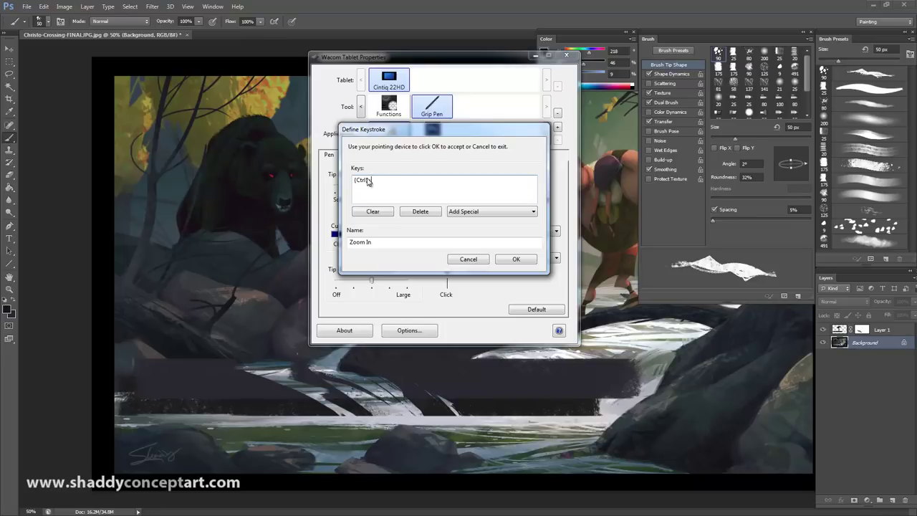
click(516, 259)
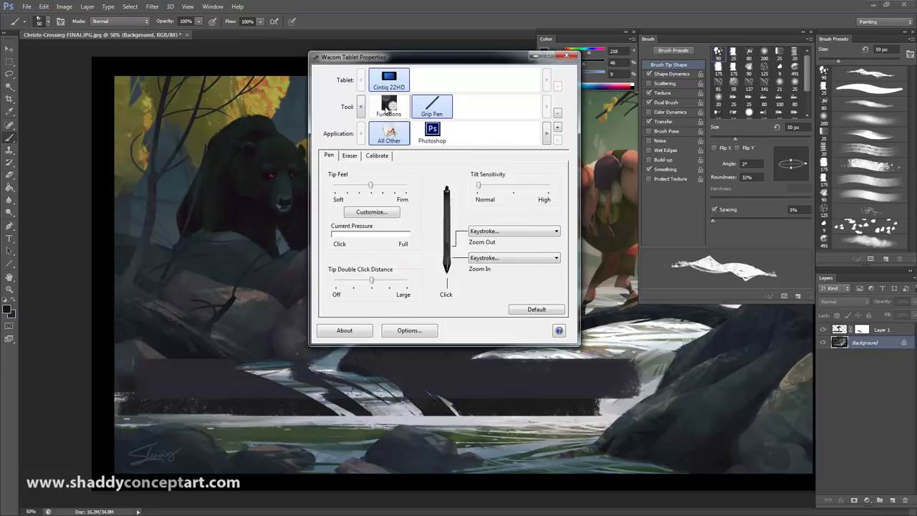
Step: Review the Grip Pen's Eraser and Calibrate settings, returning to the Pen page
click(388, 109)
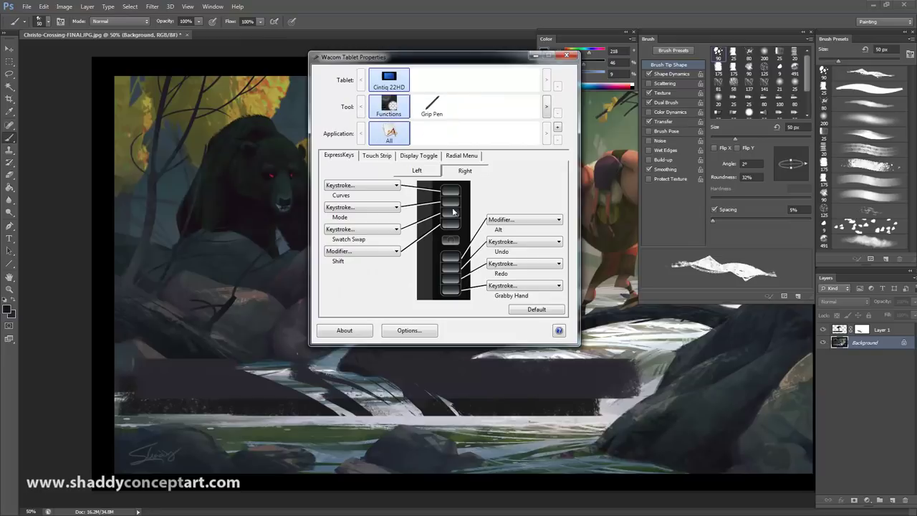
click(432, 107)
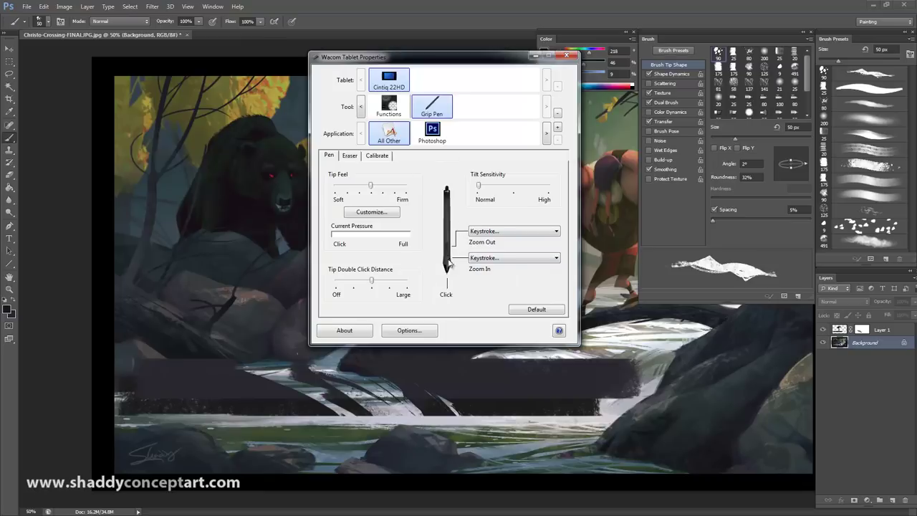
click(349, 157)
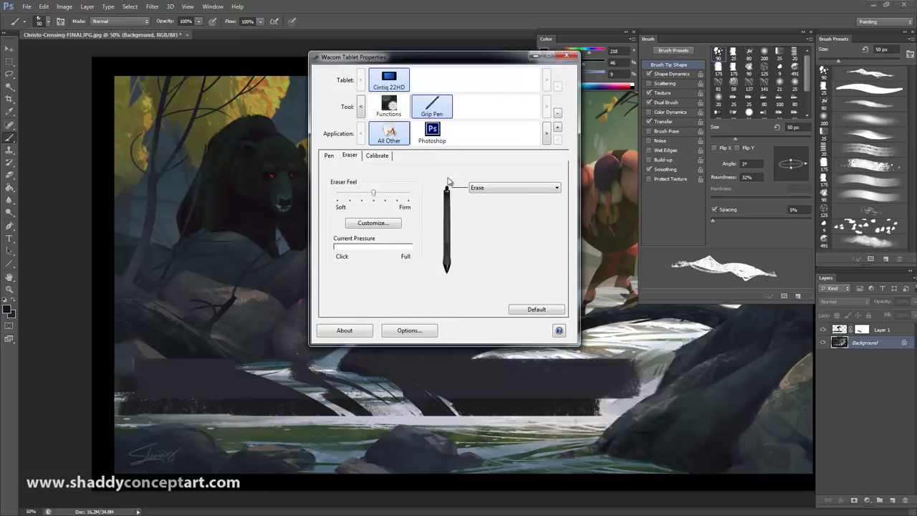
click(374, 160)
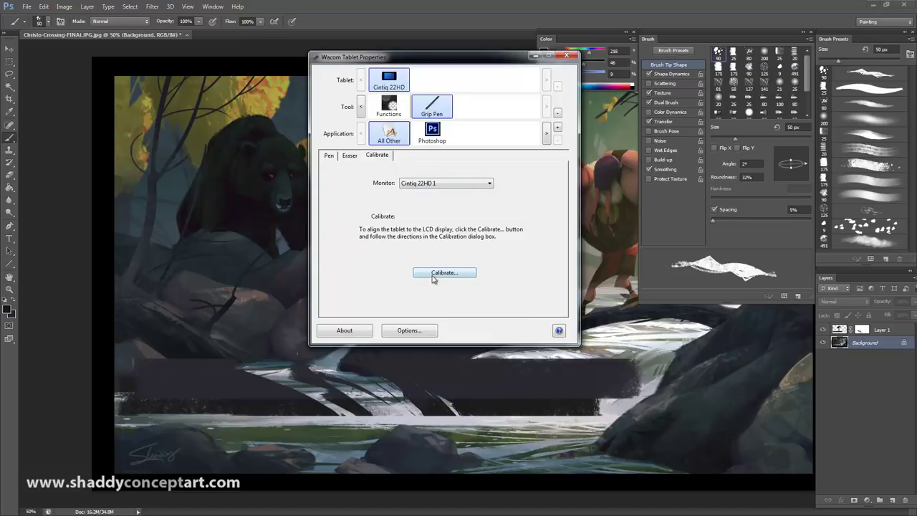
click(328, 156)
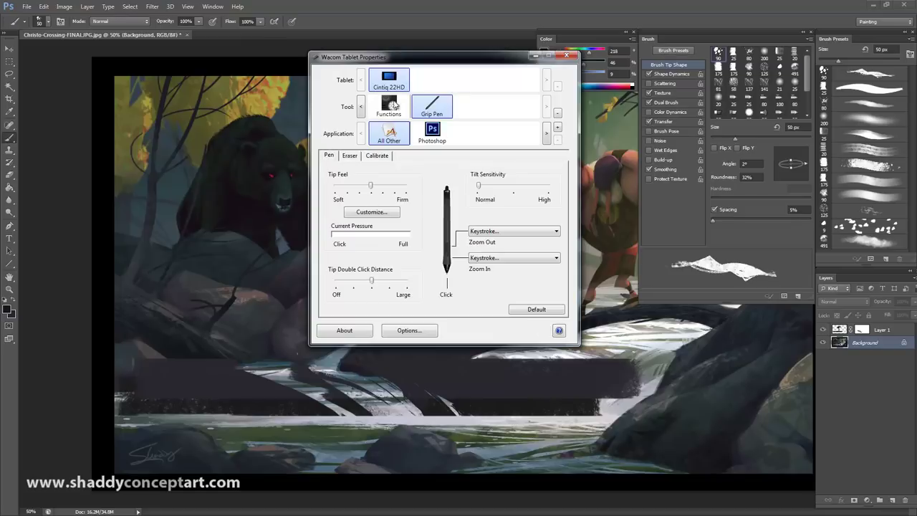
Step: Inspect the Functions ExpressKeys, leaving the first left key Disabled and ending on Right
click(391, 105)
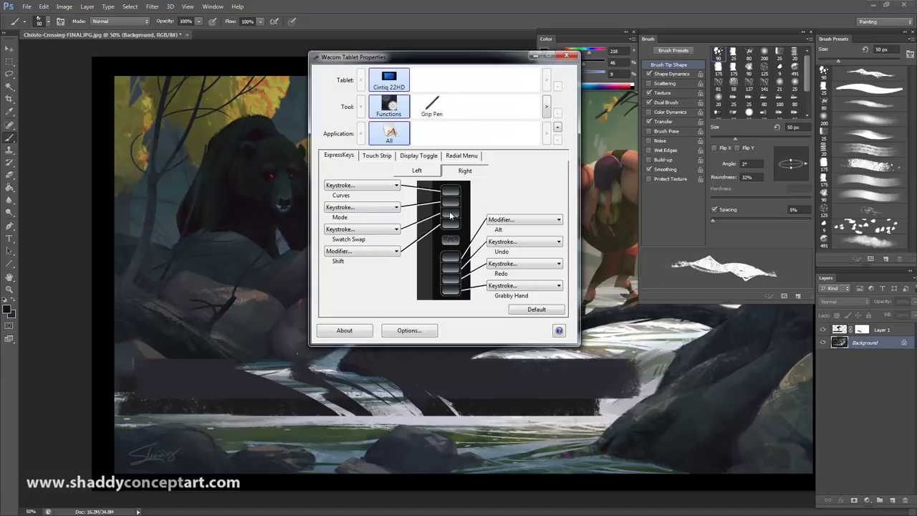
click(416, 171)
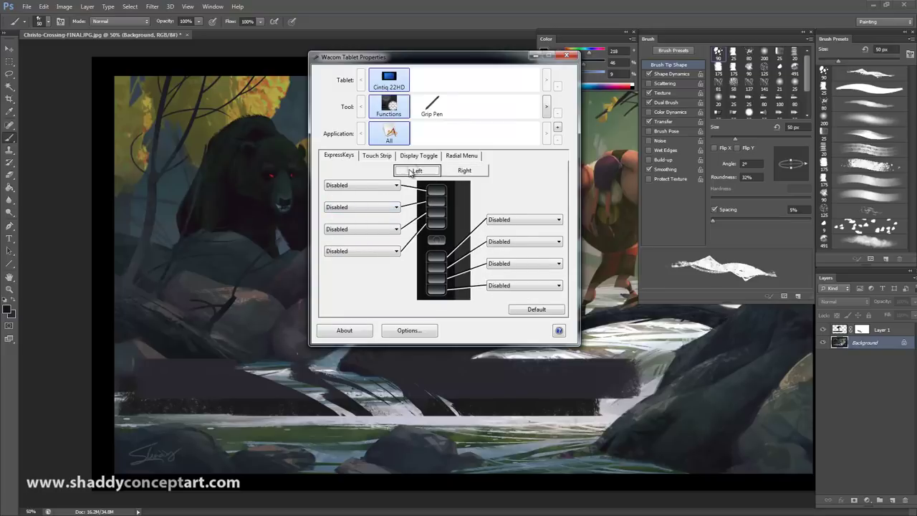
click(463, 173)
click(417, 172)
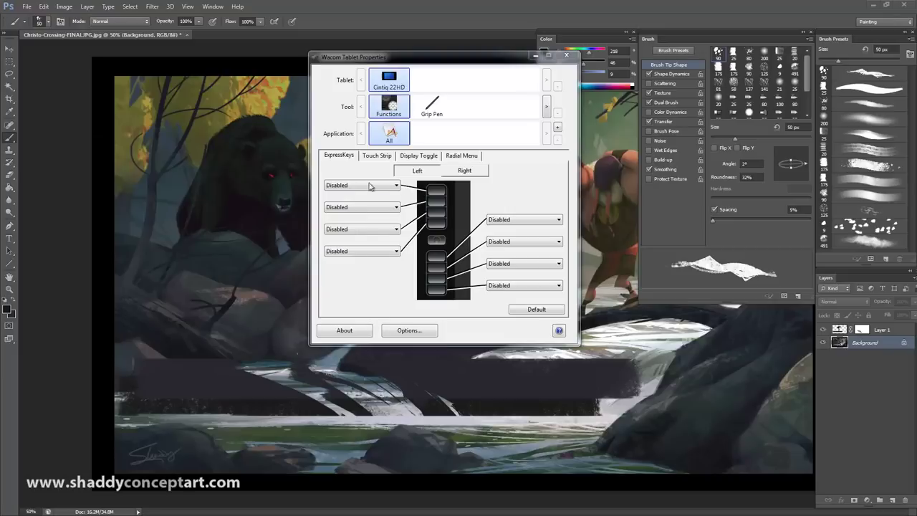
click(371, 186)
click(359, 173)
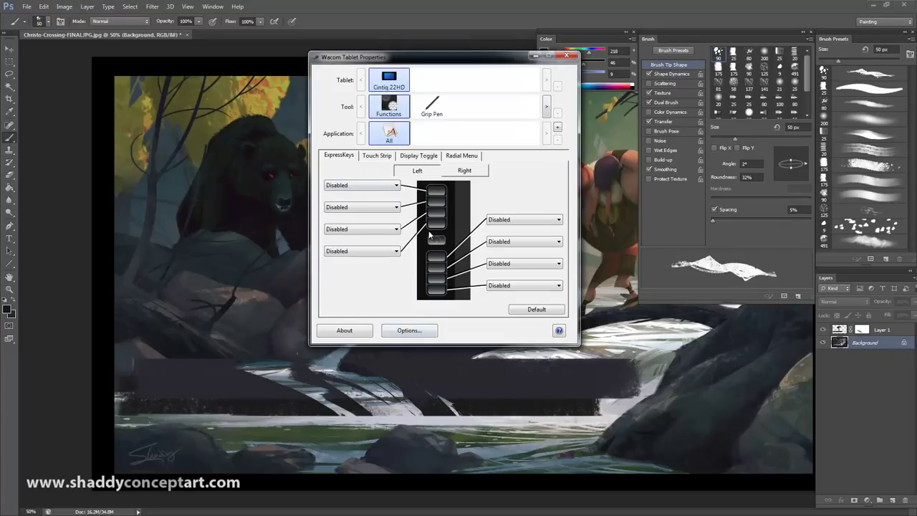
click(462, 173)
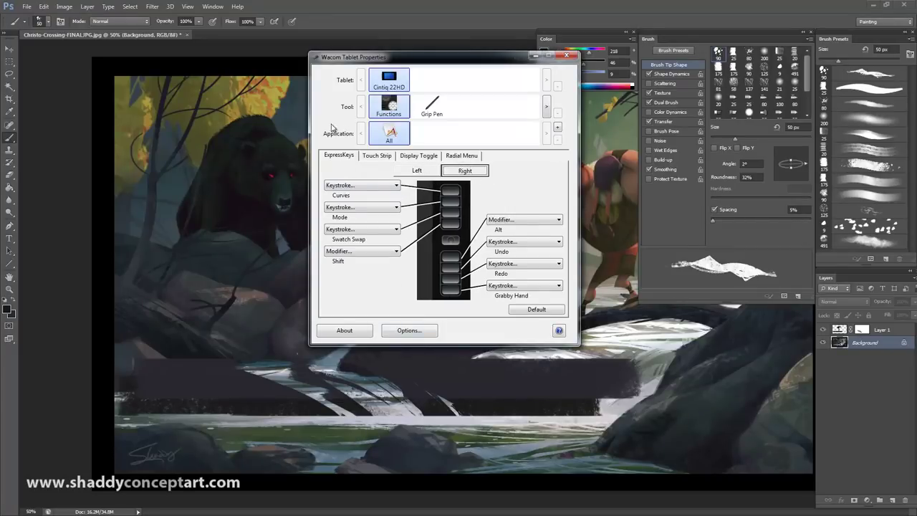
click(377, 159)
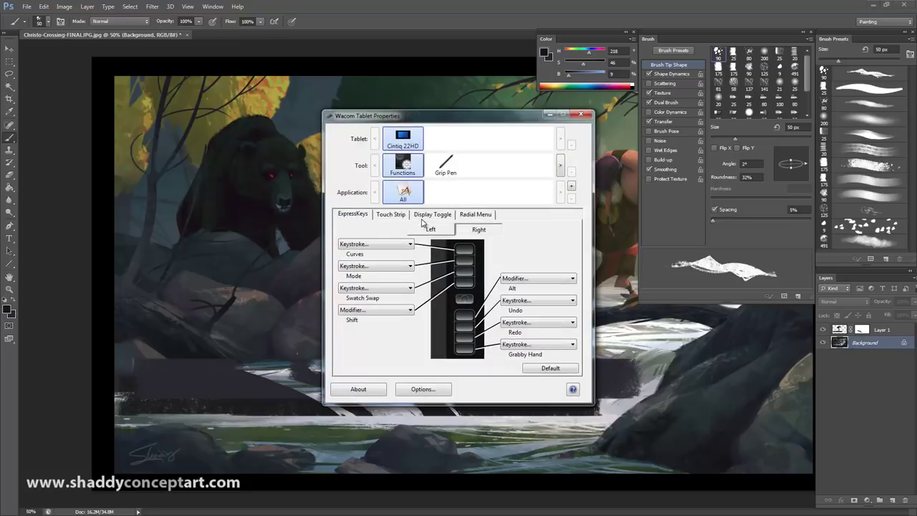
Step: Show the Touch Strip page with Auto Scroll/Zoom, Cycle Layers, Brush Size and Rotate
click(383, 217)
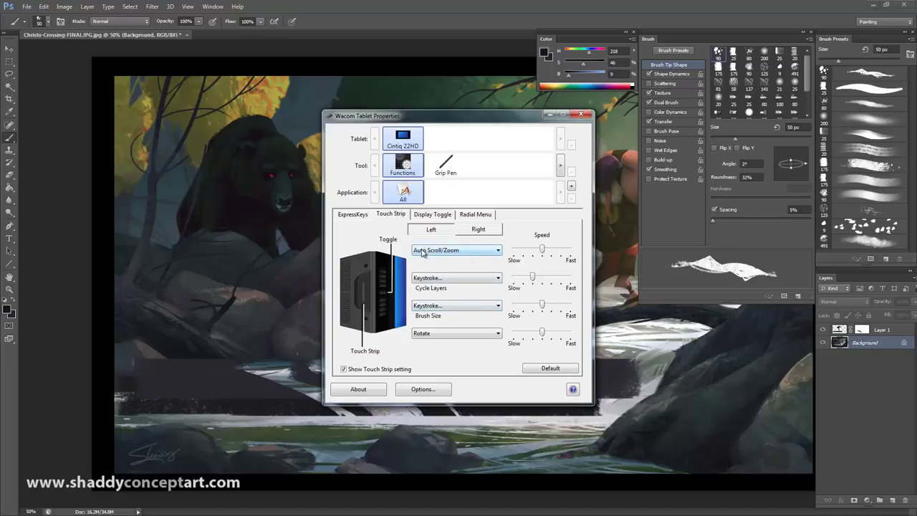
Step: Check each touch strip function's options, then open the Brush Size keystroke definition
click(423, 250)
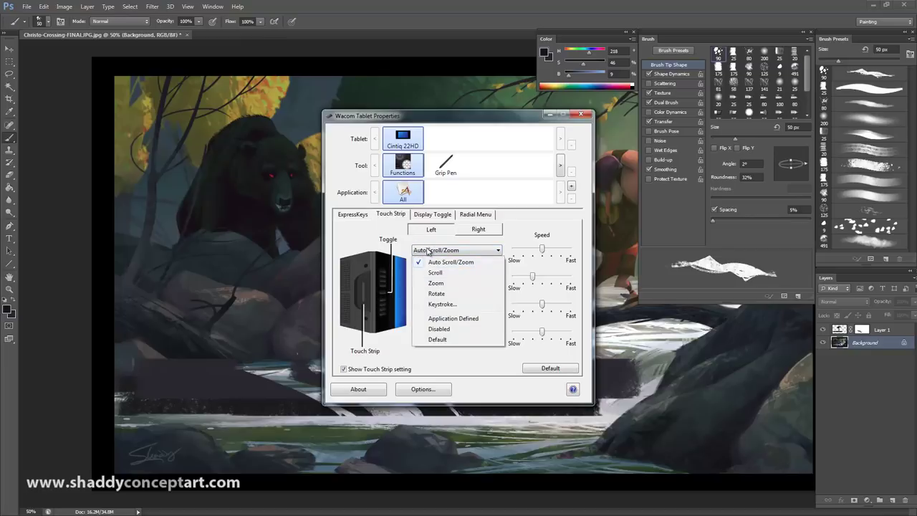
click(383, 351)
click(419, 278)
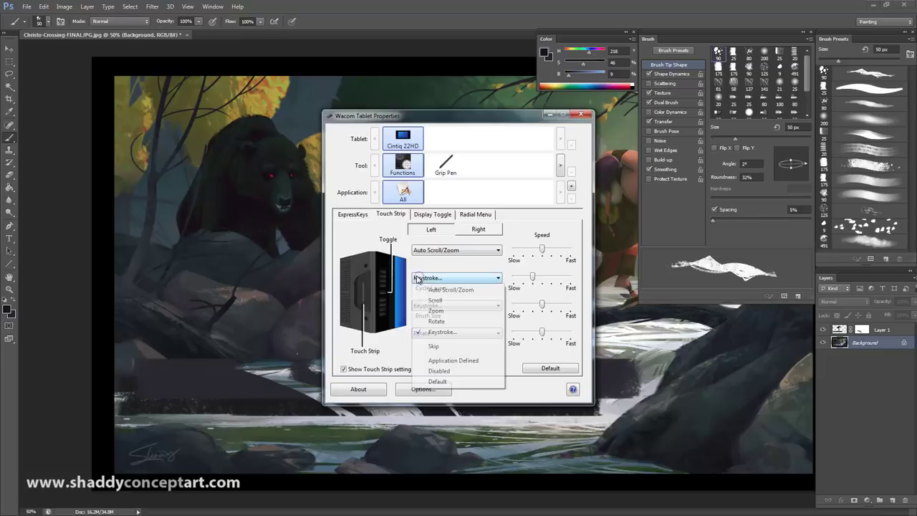
click(418, 278)
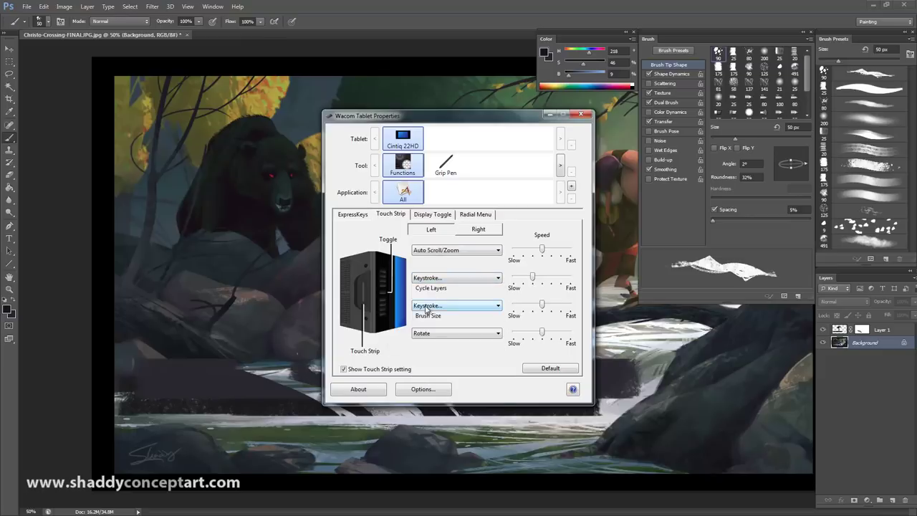
click(425, 306)
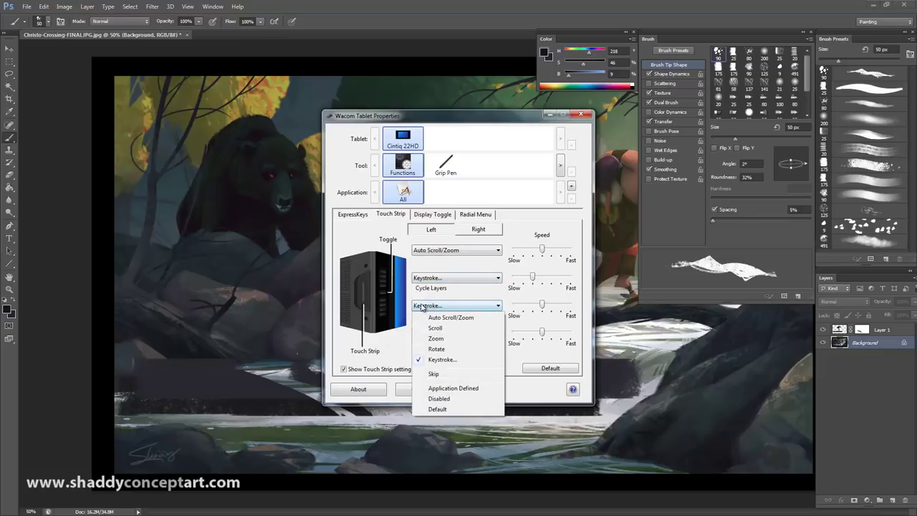
click(381, 351)
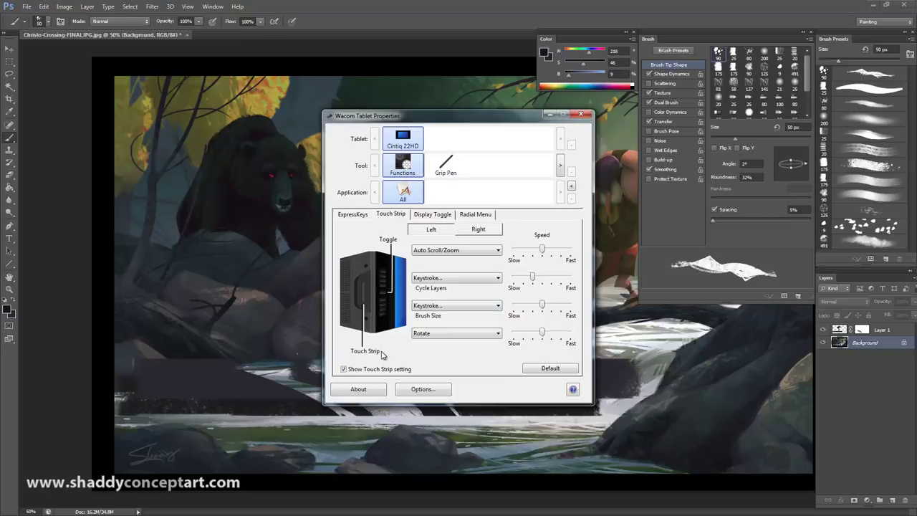
click(428, 307)
click(436, 361)
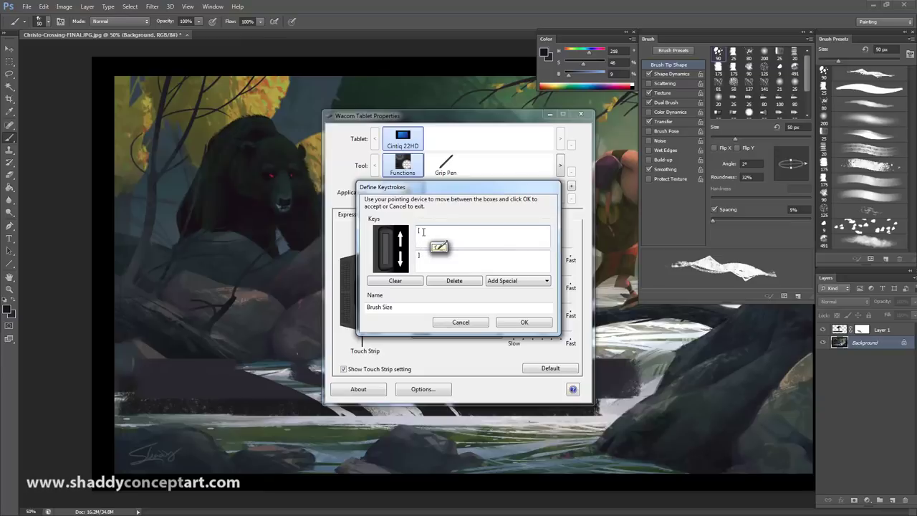
Step: Re-record [ as the first Brush Size key and confirm the keystrokes
click(422, 231)
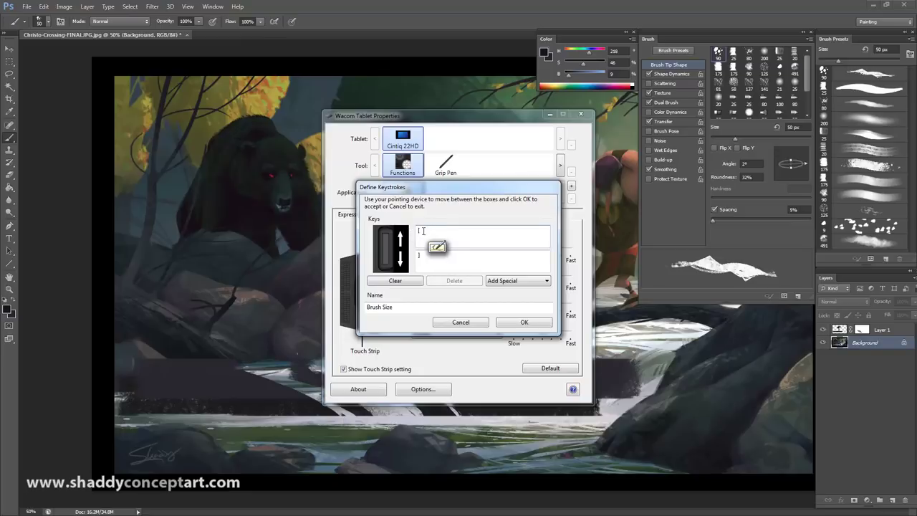
click(406, 285)
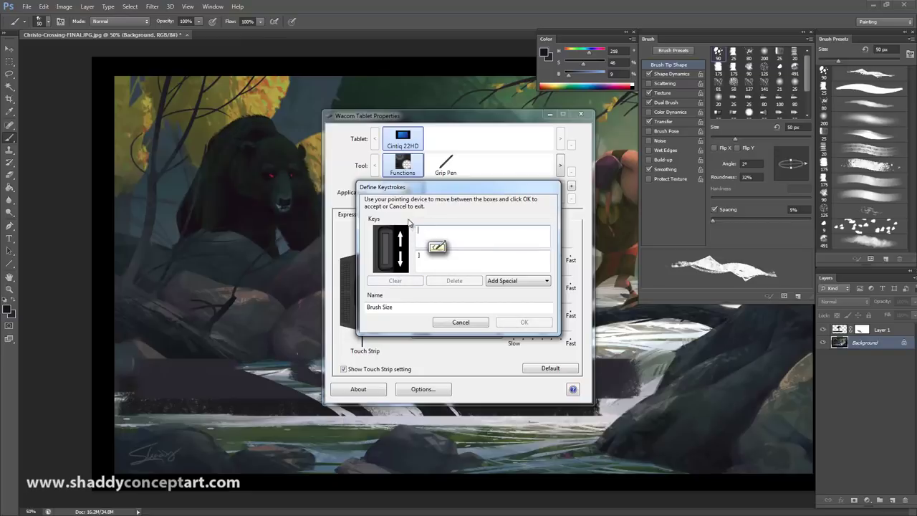
click(414, 232)
key(bracketleft)
click(412, 282)
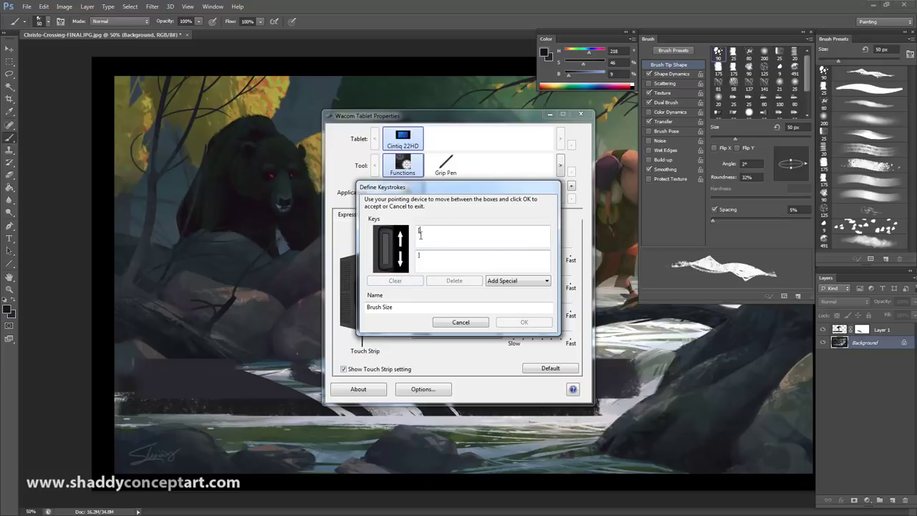
click(419, 236)
key(bracketleft)
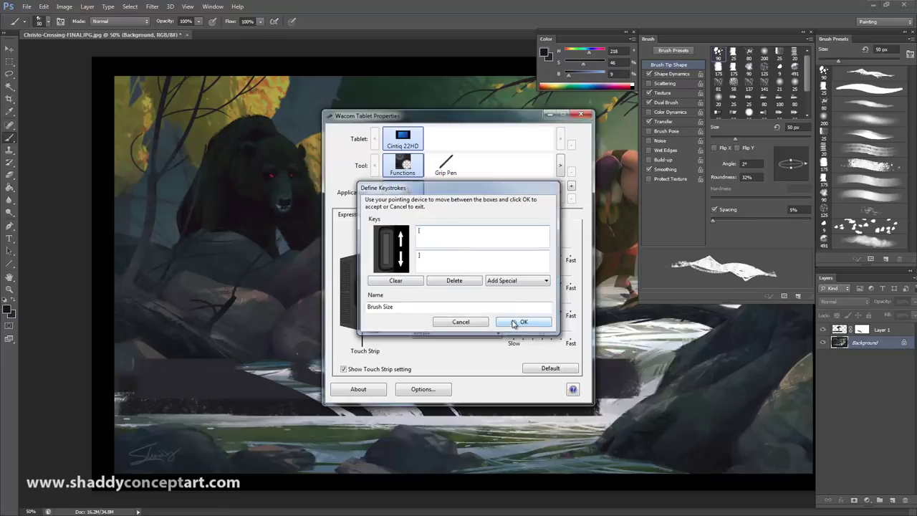
click(524, 321)
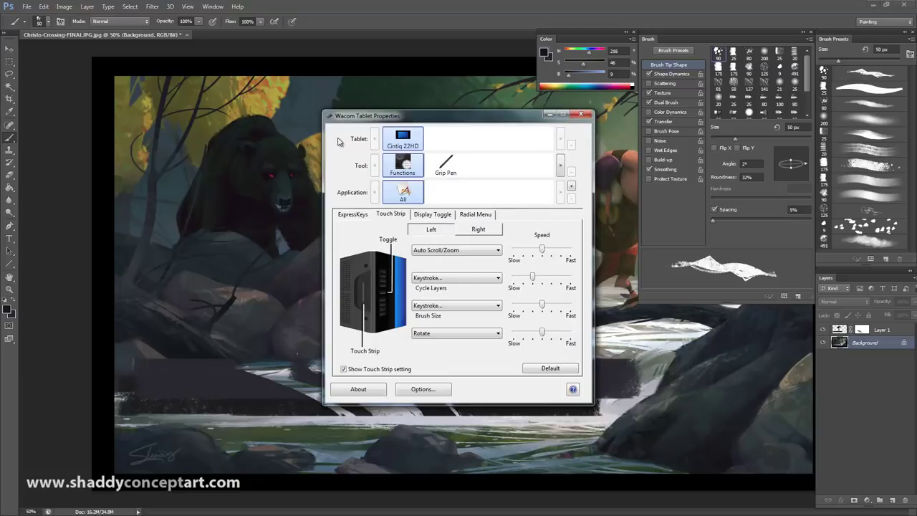
Step: Confirm the right touch strip's Brush Size keys, then return to Photoshop zoomed out
click(472, 231)
click(433, 231)
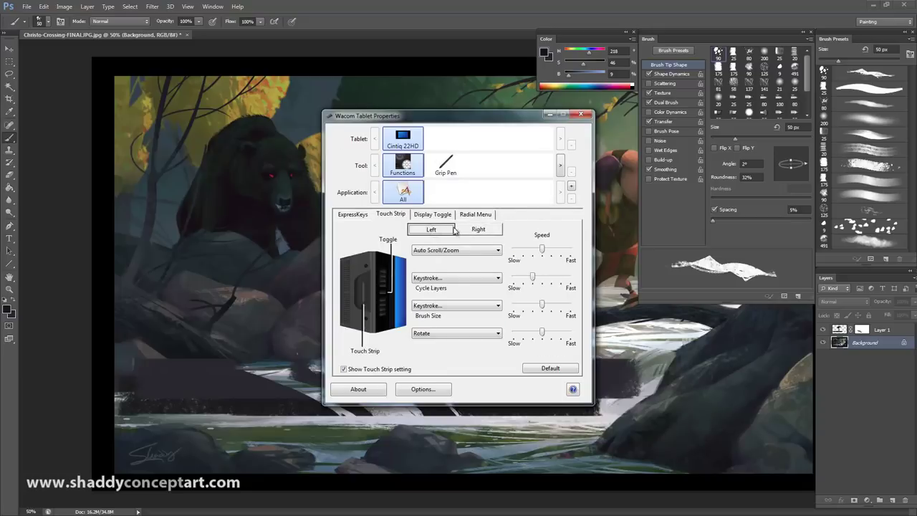
click(479, 229)
click(430, 305)
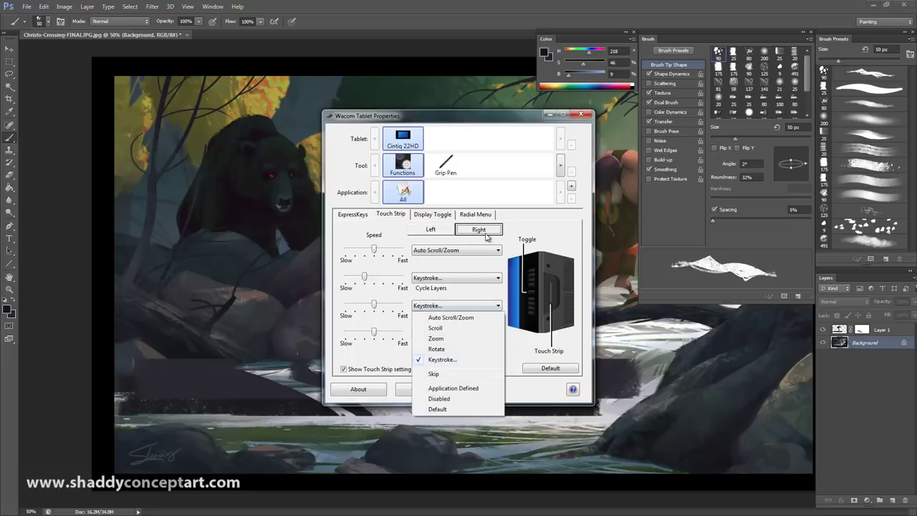
click(442, 359)
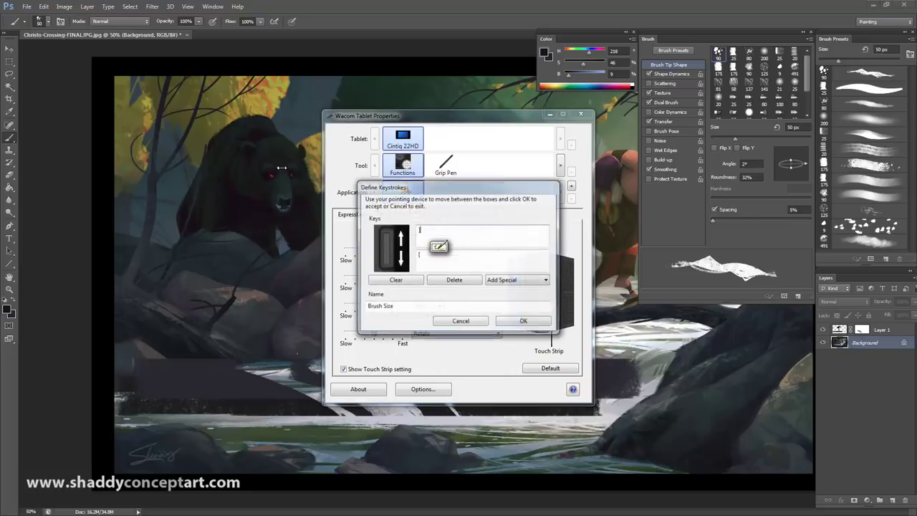
click(523, 322)
click(428, 169)
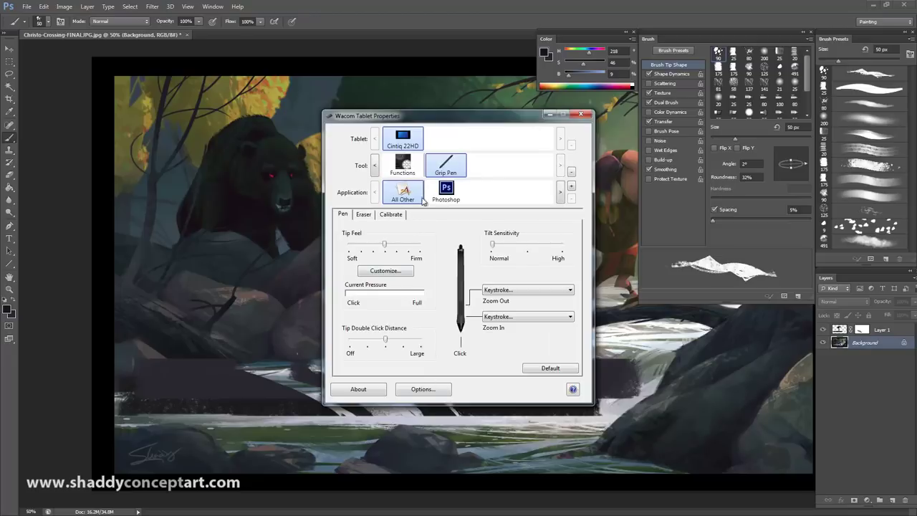
click(419, 84)
key(ctrl+minus)
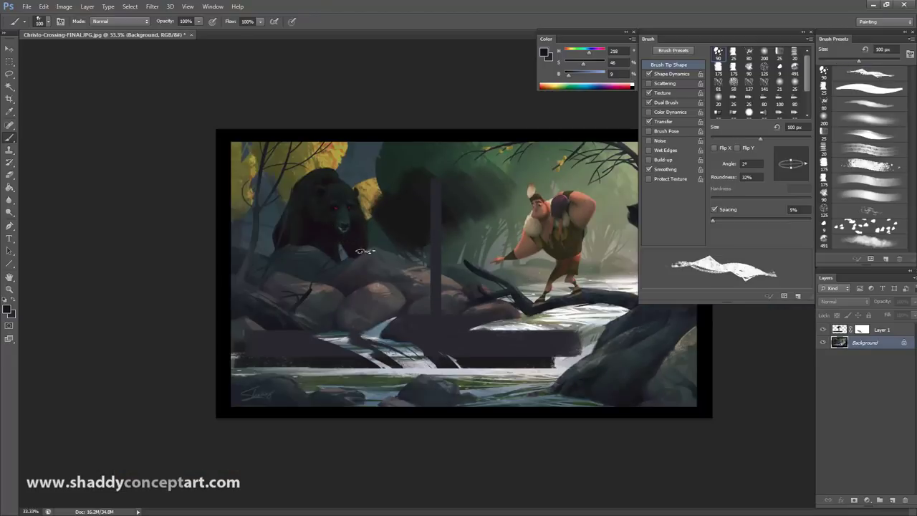
Step: Select Layer 1, load the first brush preset, and target Layer 1's mask
click(838, 332)
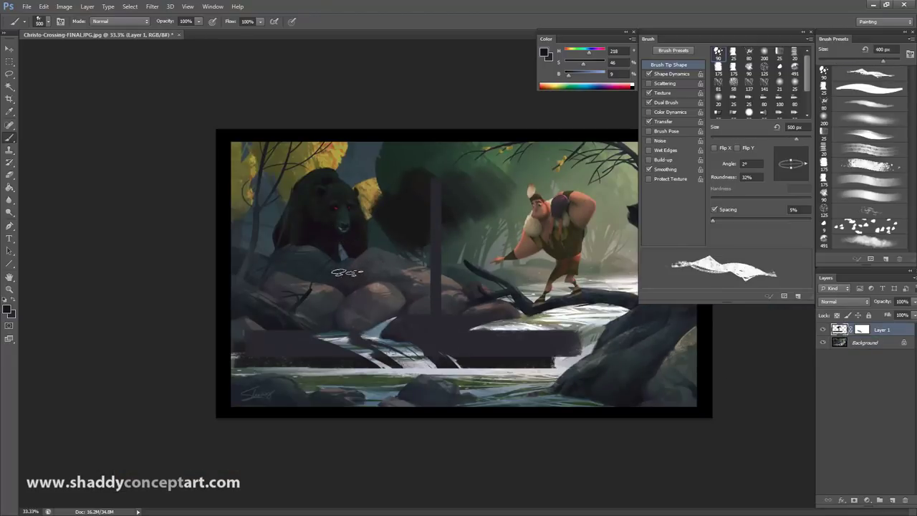
key(bracketright)
key(bracketright)
key(bracketright)
key(bracketright)
key(bracketright)
key(bracketright)
key(bracketright)
key(bracketright)
key(bracketright)
key(bracketleft)
key(bracketleft)
key(bracketleft)
key(bracketleft)
click(868, 87)
click(869, 72)
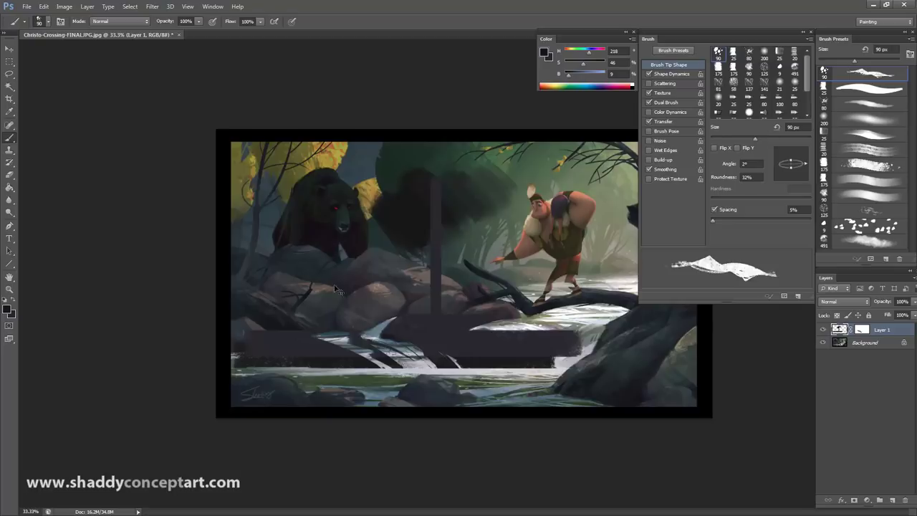
key(ctrl+plus)
click(862, 330)
key(x)
Step: Set a 125 px brush with black foreground, viewing the rock at 66.7%
key(bracketright)
key(bracketright)
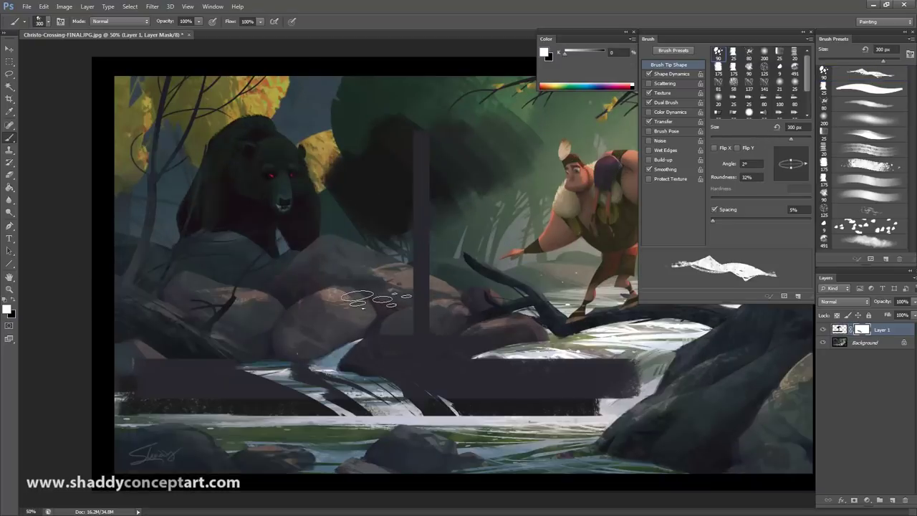
key(ctrl+plus)
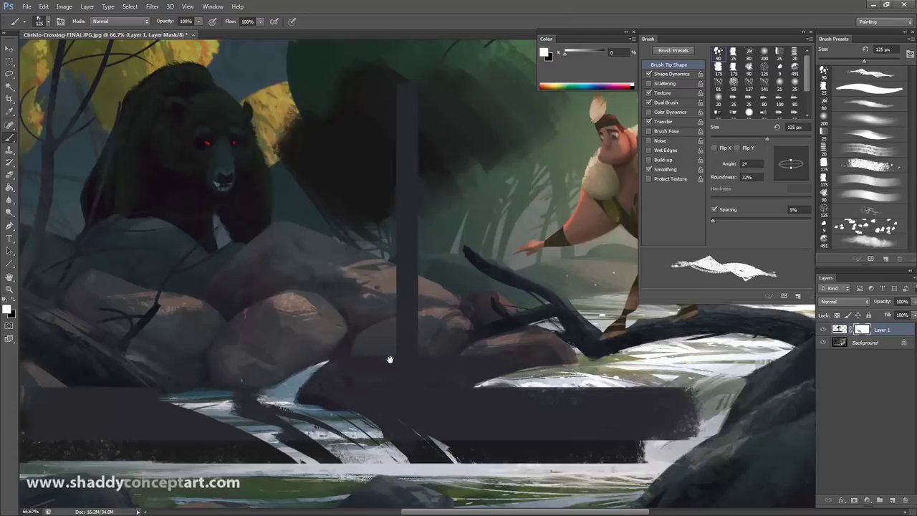
drag(389, 360, 303, 272)
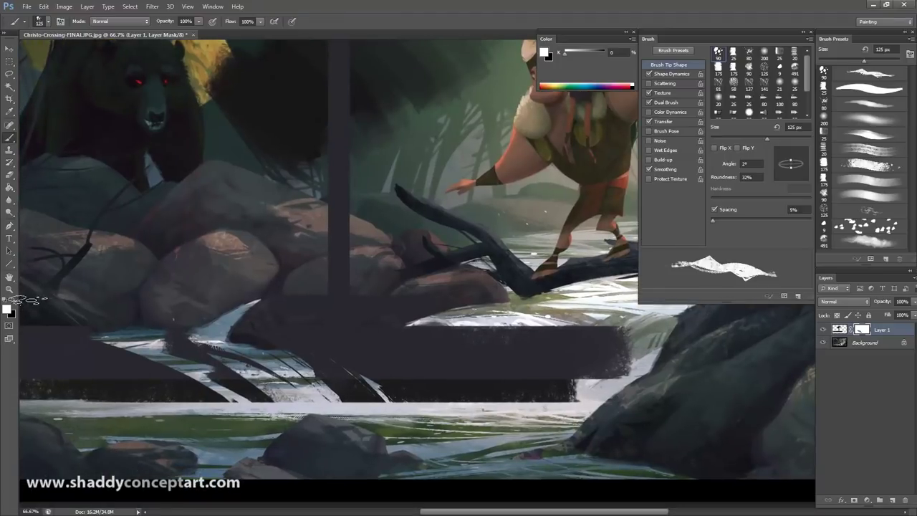
key(x)
key(ctrl+plus)
key(ctrl+minus)
key(ctrl+minus)
key(ctrl+minus)
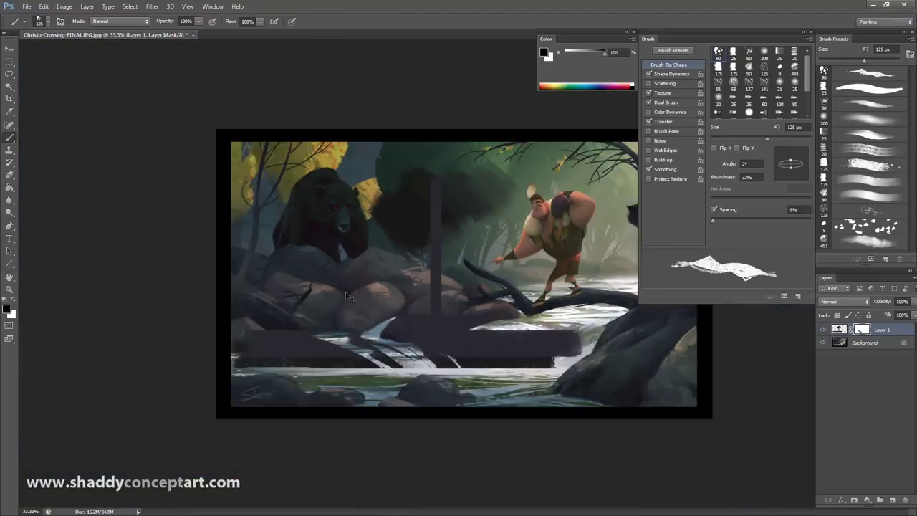
key(ctrl+1)
key(ctrl+plus)
key(ctrl+minus)
key(ctrl+minus)
key(ctrl+minus)
key(ctrl+minus)
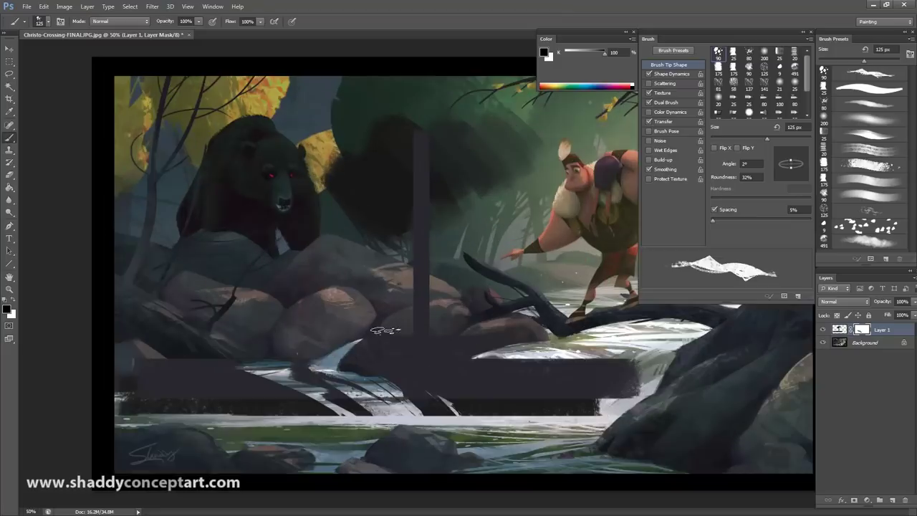
key(ctrl+plus)
key(ctrl+plus)
drag(358, 378, 282, 262)
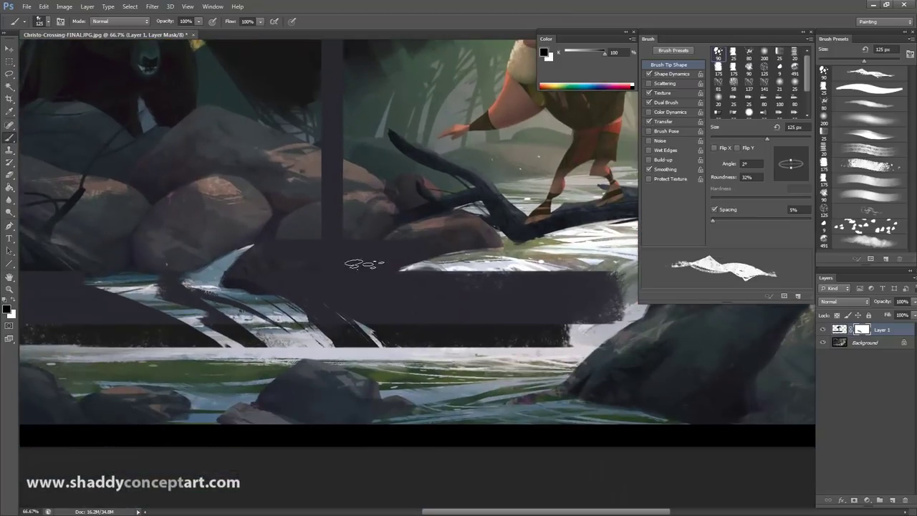
Step: Paint the mask over the dark bar to reveal the rock and white water
drag(372, 283, 444, 351)
drag(394, 276, 523, 337)
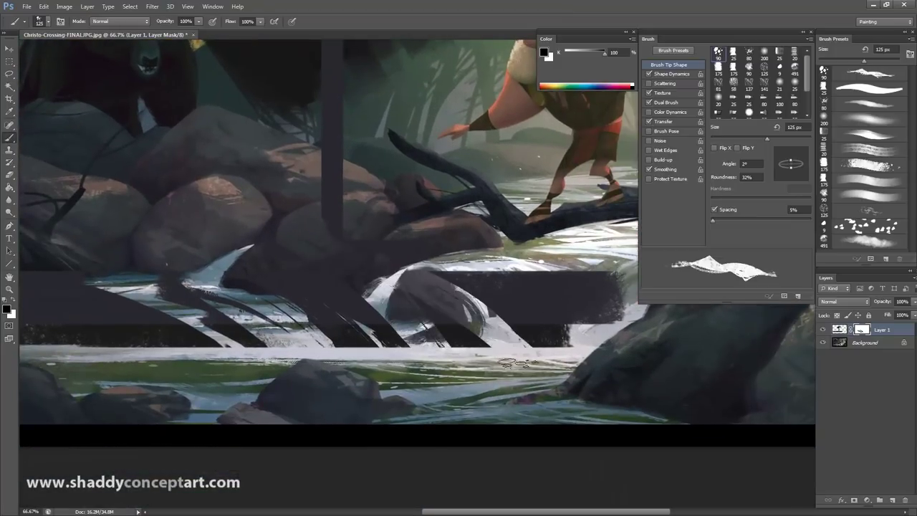
drag(415, 297, 494, 343)
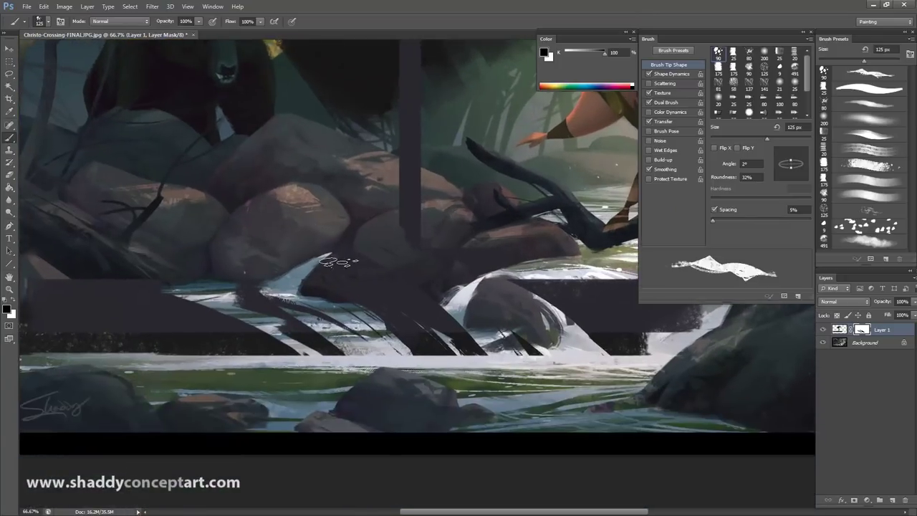
scroll(338, 262, down, 5)
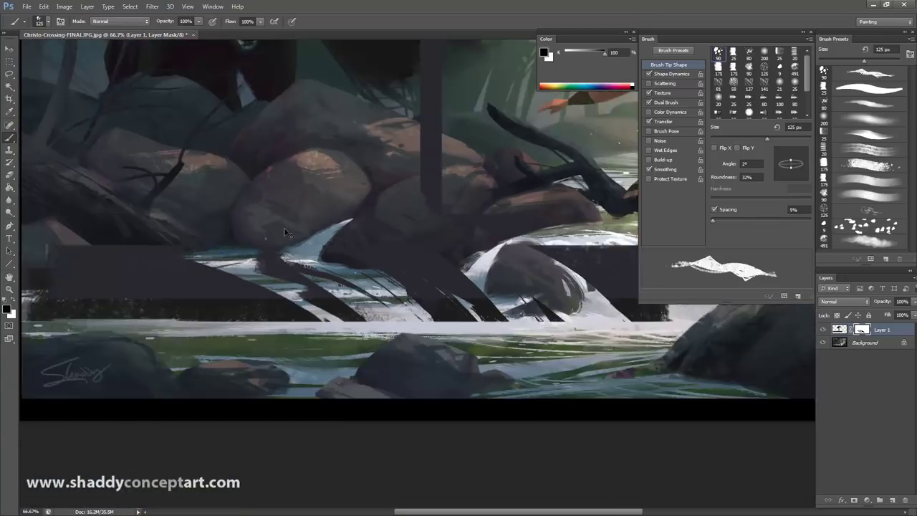
scroll(407, 302, up, 1)
Step: Swing the brush size between 500 px and 200 px, ending at 150 px
key(bracketright)
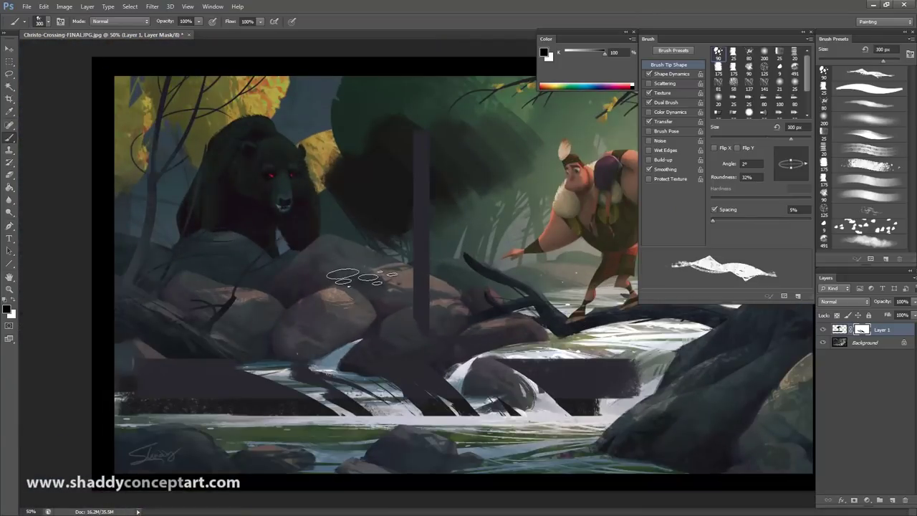
key(bracketright)
key(bracketright)
key(bracketright)
key(bracketright)
key(bracketright)
key(bracketright)
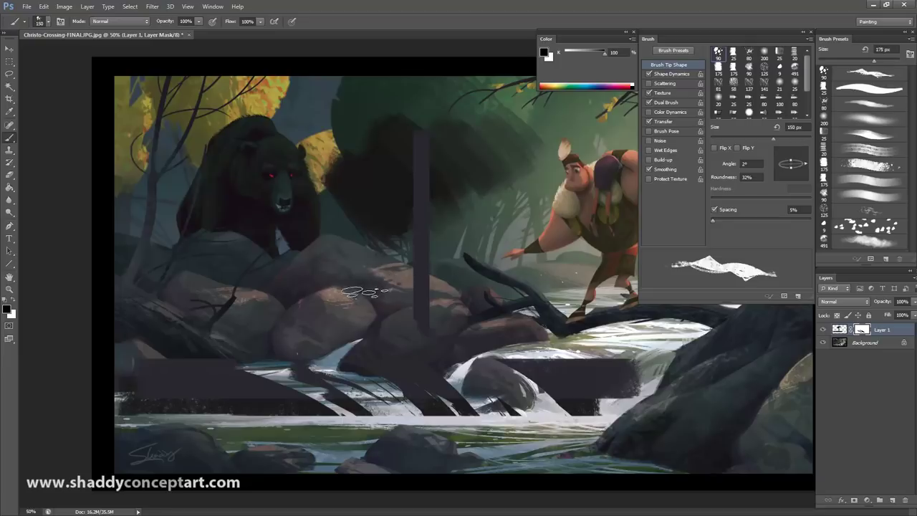
key(bracketleft)
key(bracketleft)
key(bracketleft)
key(bracketleft)
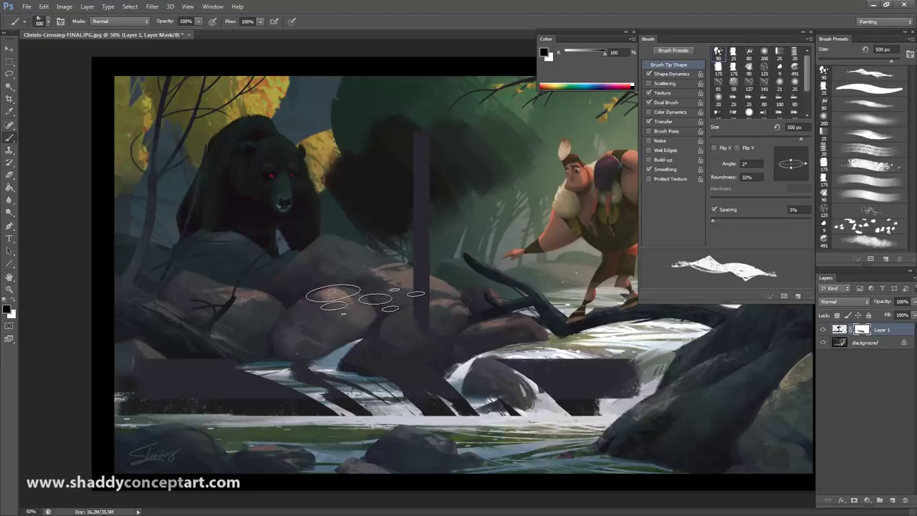
key(bracketright)
key(bracketright)
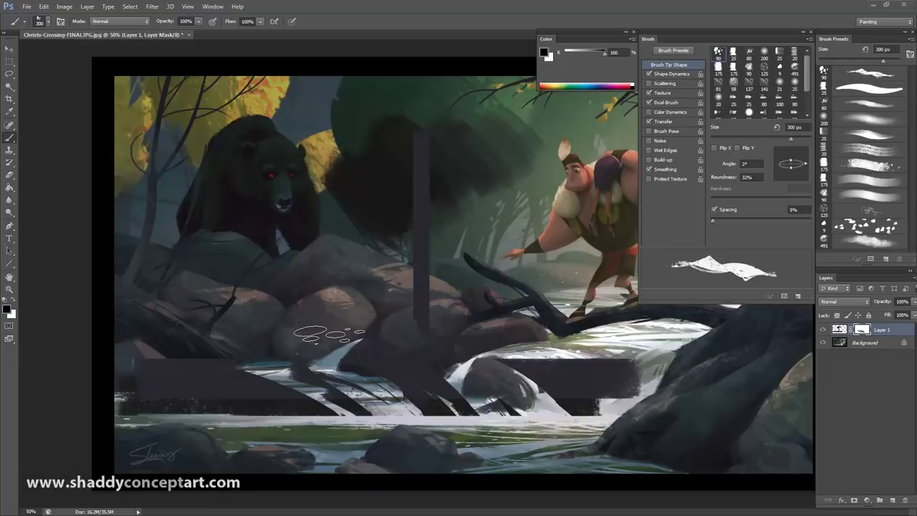
key(bracketleft)
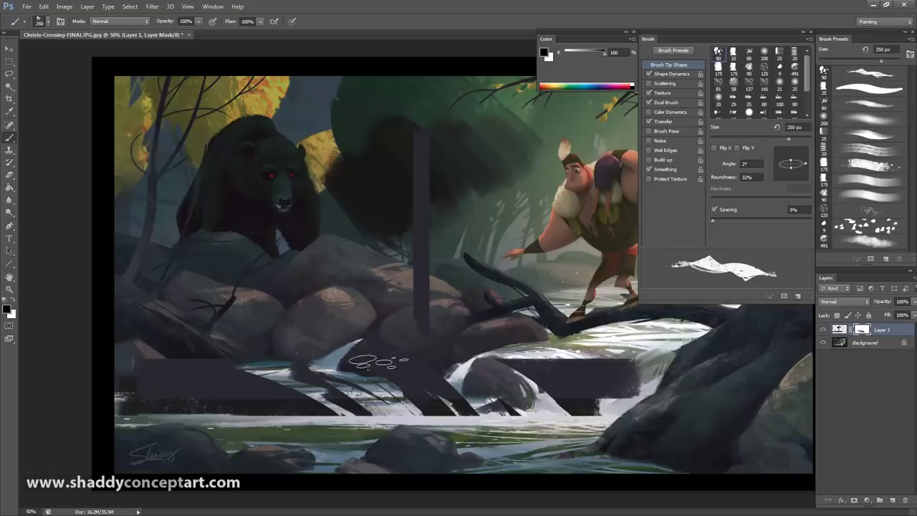
key(bracketleft)
key(bracketleft)
key(bracketleft)
Step: At 100% with a 60 px brush, reveal white water streaks in the dark rectangle
key(ctrl+plus)
key(ctrl+plus)
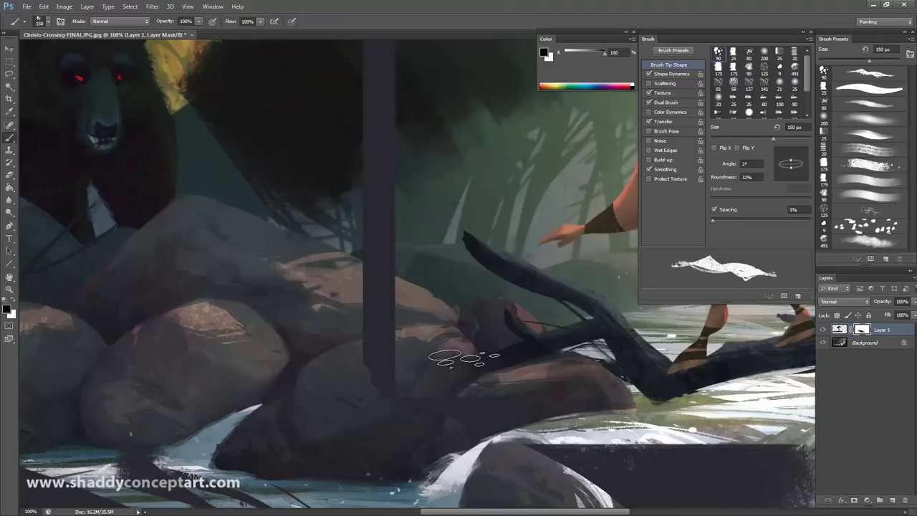
drag(447, 368, 218, 93)
key(ctrl+minus)
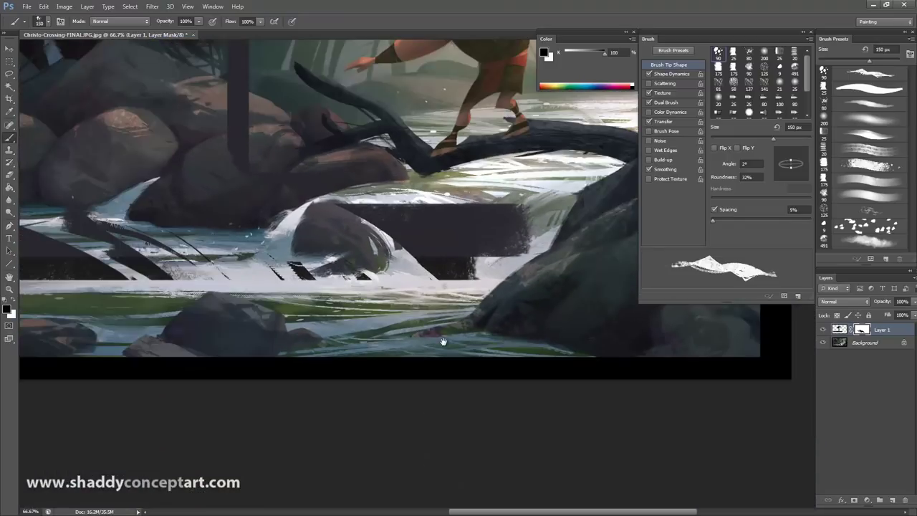
key(ctrl+plus)
key(bracketleft)
key(bracketleft)
key(bracketleft)
key(bracketleft)
key(bracketleft)
key(bracketleft)
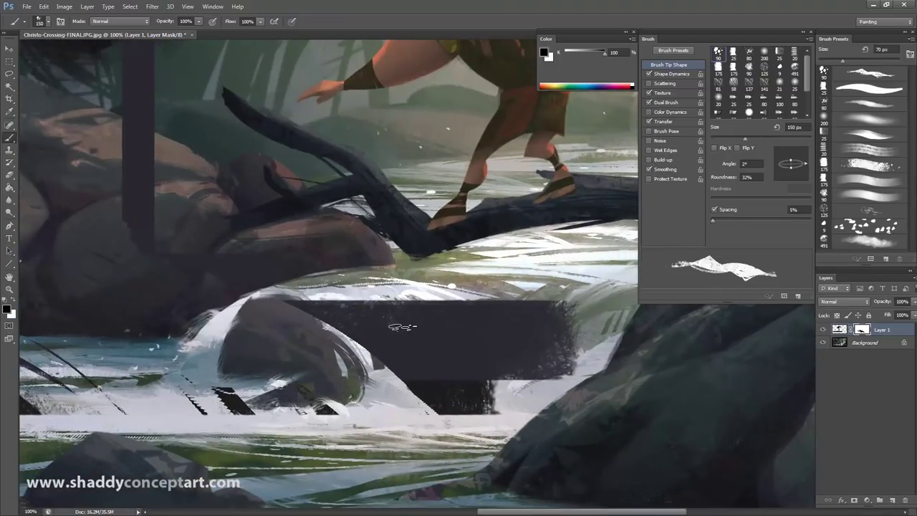
mouse_move(496, 393)
mouse_down()
mouse_move(344, 297)
mouse_move(452, 376)
mouse_move(422, 301)
mouse_move(414, 343)
mouse_up()
key(f)
mouse_move(441, 297)
mouse_down()
mouse_move(526, 365)
mouse_move(459, 316)
mouse_move(510, 355)
mouse_up()
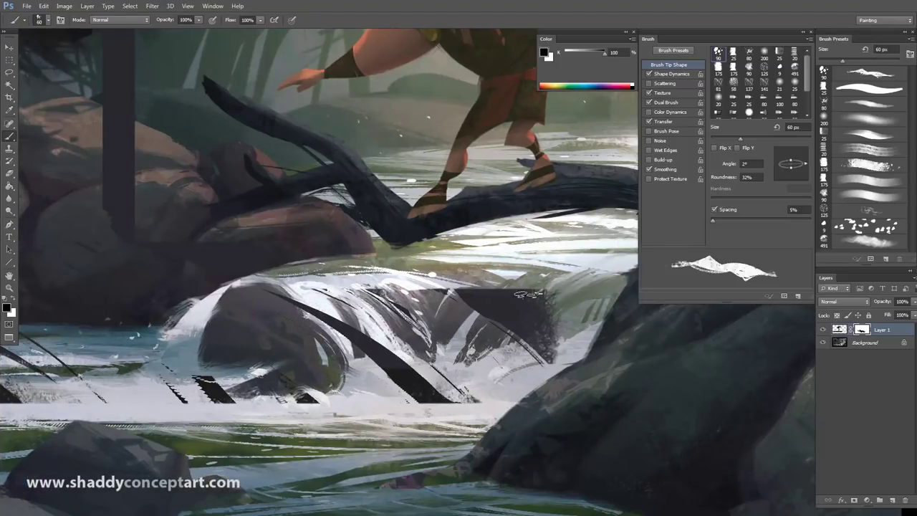
Step: Swap colours and paint dark strokes back below the log, ending at 66.7% zoom
key(x)
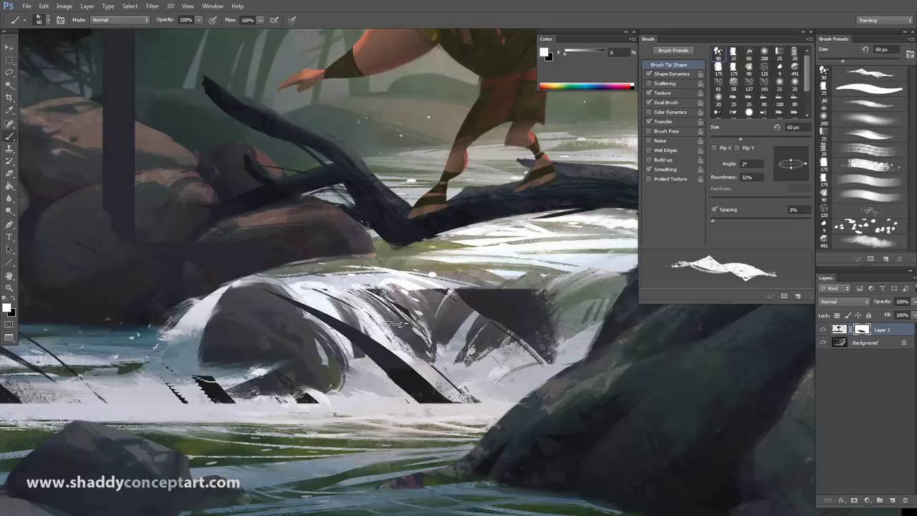
drag(373, 295, 465, 380)
drag(337, 293, 458, 394)
drag(401, 333, 469, 401)
key(f)
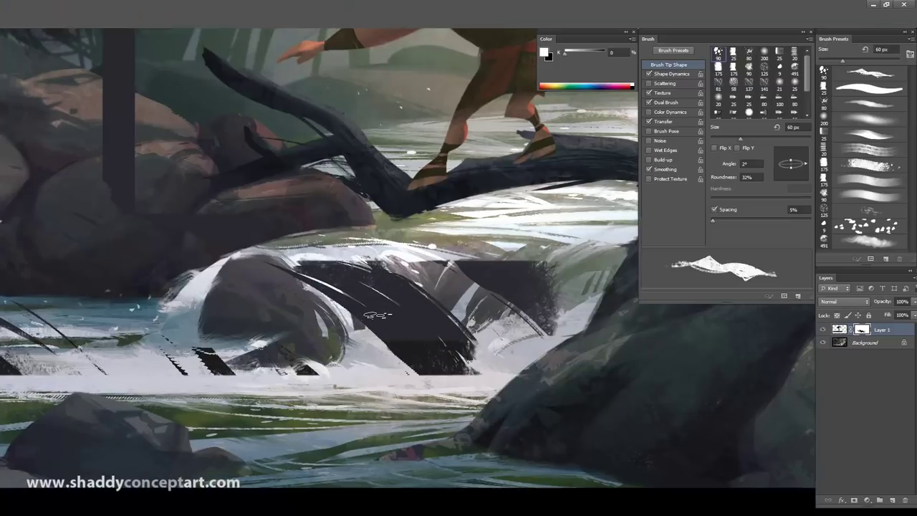
key(f)
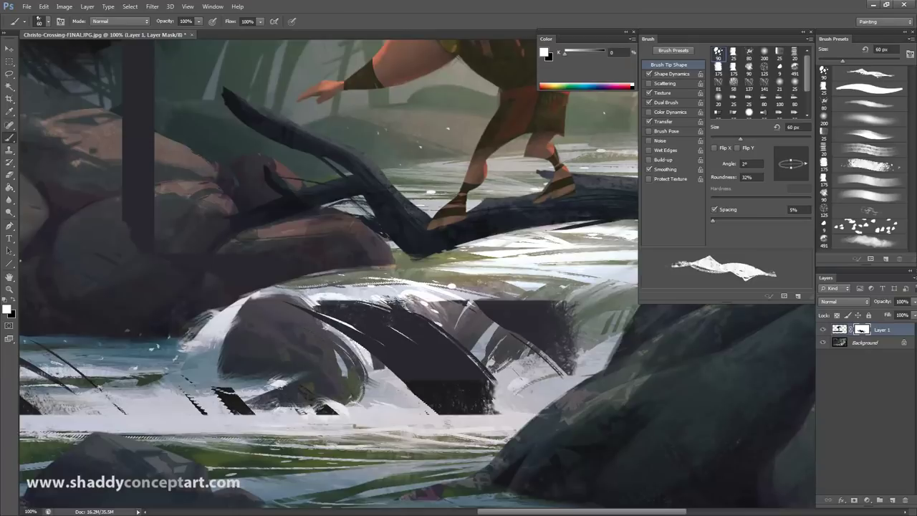
mouse_move(399, 300)
mouse_down()
mouse_move(501, 372)
mouse_move(236, 401)
mouse_up()
drag(415, 329, 265, 412)
key(ctrl+minus)
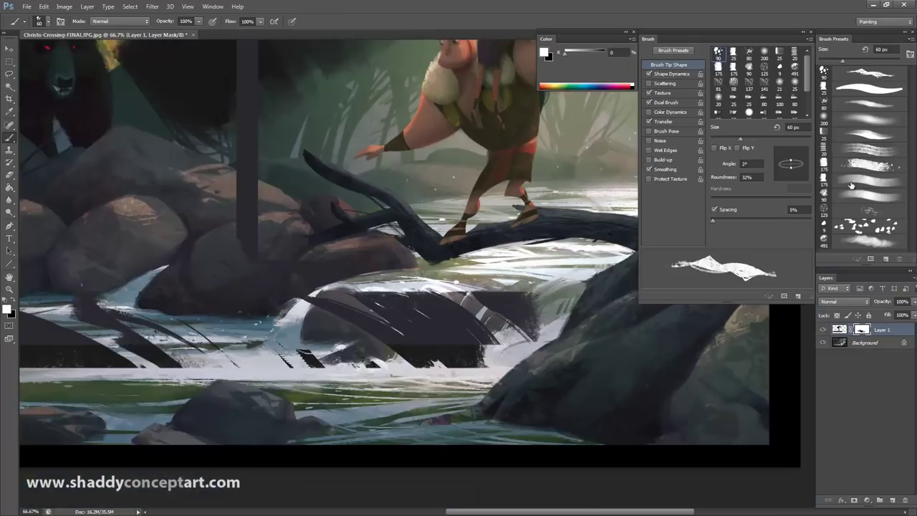
click(851, 185)
Step: On Layer 1's pixels, paint brown over the log and water with a 400 px brush
click(839, 329)
alt+click(399, 223)
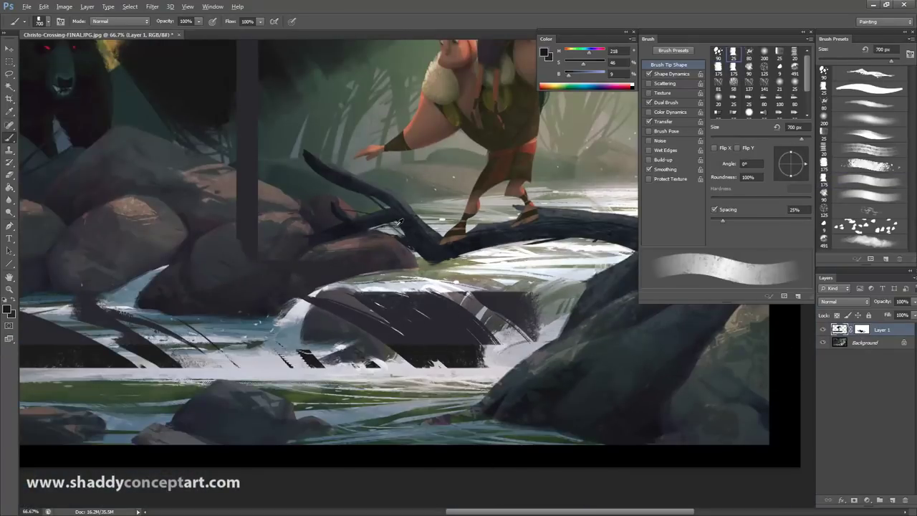
alt+click(421, 131)
key(bracketleft)
key(bracketleft)
key(bracketleft)
mouse_move(330, 215)
mouse_down()
mouse_move(408, 436)
mouse_move(401, 307)
mouse_up()
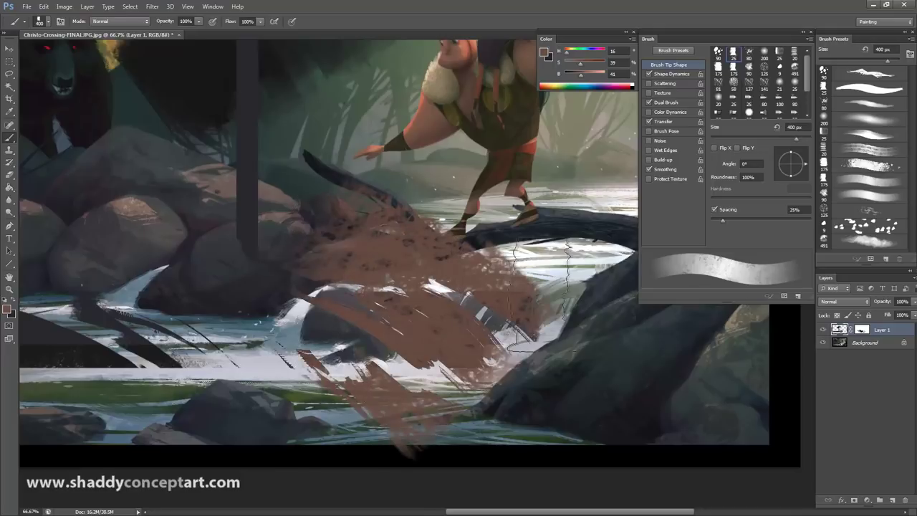
Step: Create Layer 2 and paint brown and orange strokes over the log
click(879, 499)
mouse_move(401, 358)
mouse_down()
mouse_move(337, 286)
mouse_move(315, 179)
mouse_move(501, 322)
mouse_up()
alt+click(423, 114)
mouse_move(430, 136)
mouse_down()
mouse_move(409, 174)
mouse_move(444, 215)
mouse_move(407, 247)
mouse_move(395, 246)
mouse_up()
alt+click(442, 273)
key(bracketleft)
key(bracketleft)
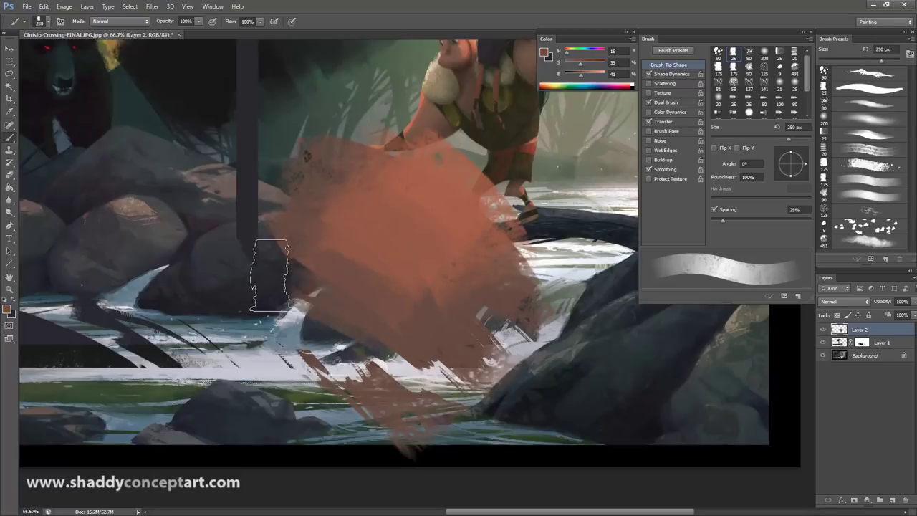
Step: Sample the orange, paint it over the dark rock on the left, and switch to Mixer Brush
alt+click(372, 243)
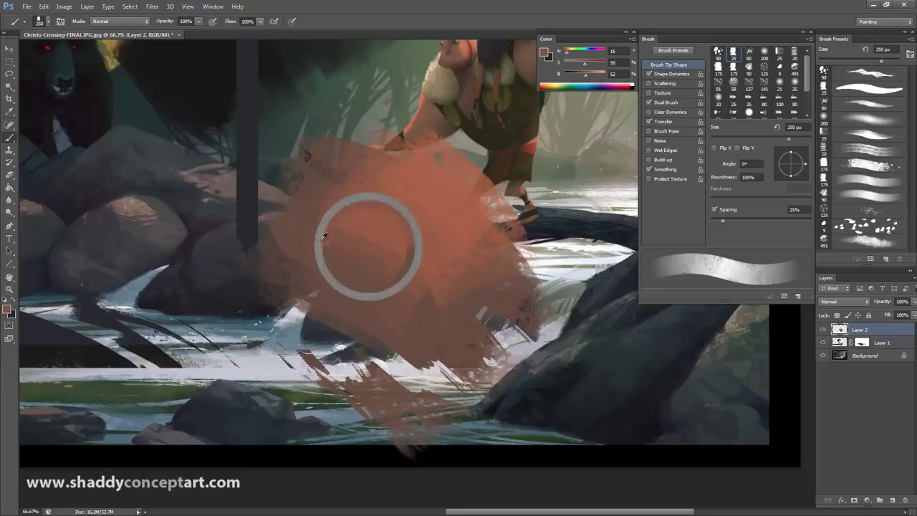
mouse_move(259, 268)
mouse_down()
mouse_move(246, 221)
mouse_move(390, 223)
mouse_up()
alt+click(392, 225)
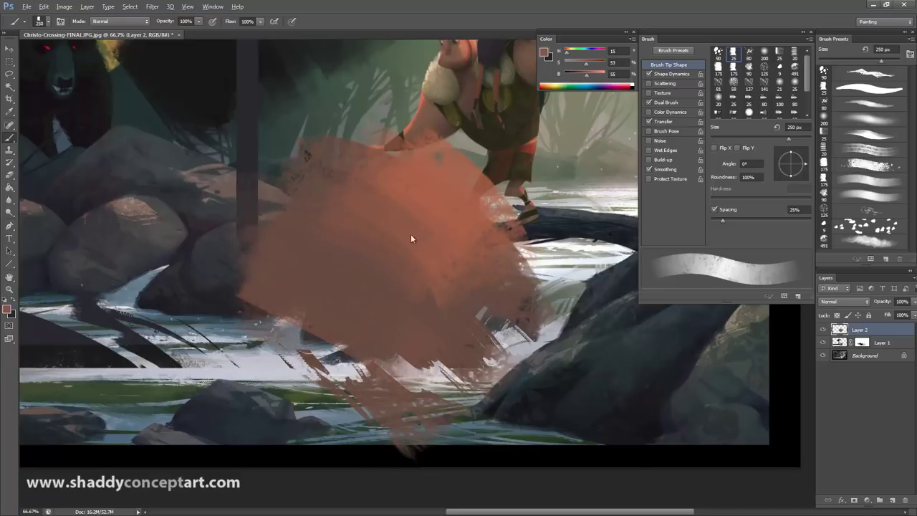
click(8, 141)
click(40, 166)
Step: Choose a bristly, scattered 80 px mixer brush preset and enlarge it to 250 px
click(858, 149)
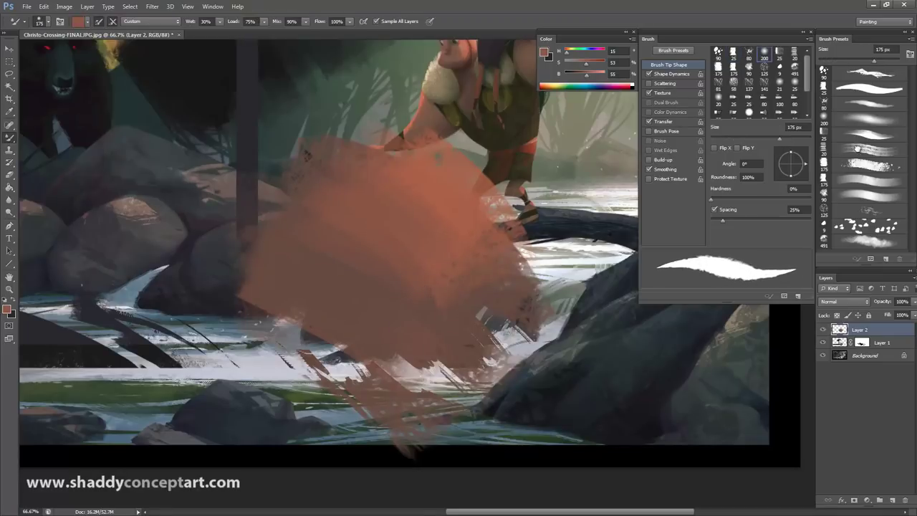
click(857, 148)
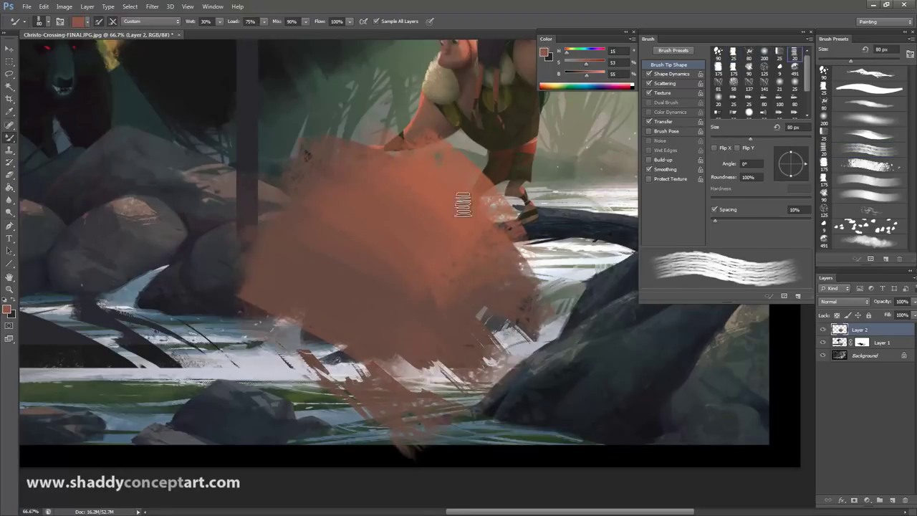
key(bracketright)
key(bracketright)
key(bracketright)
key(bracketright)
key(bracketright)
key(bracketright)
key(bracketright)
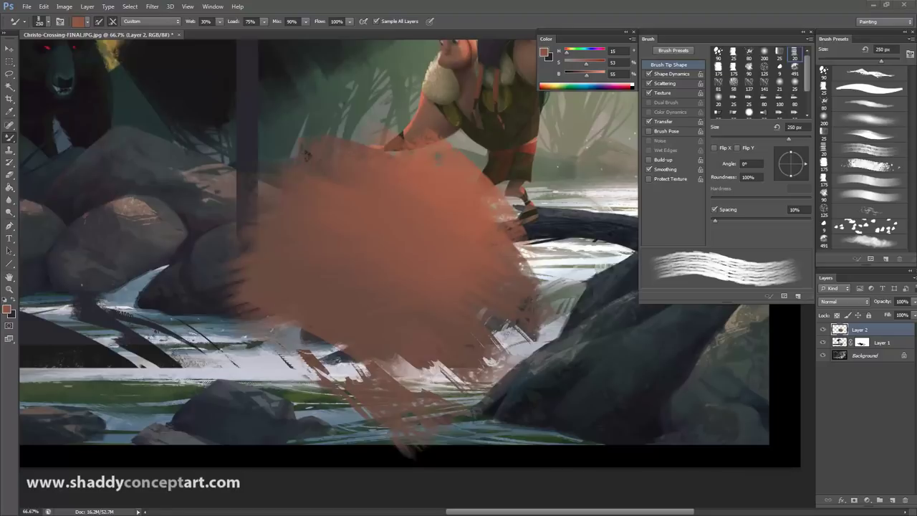
Step: Search the web for 'xn-view' in Chrome and open the XnView Software result
key(alt+Tab)
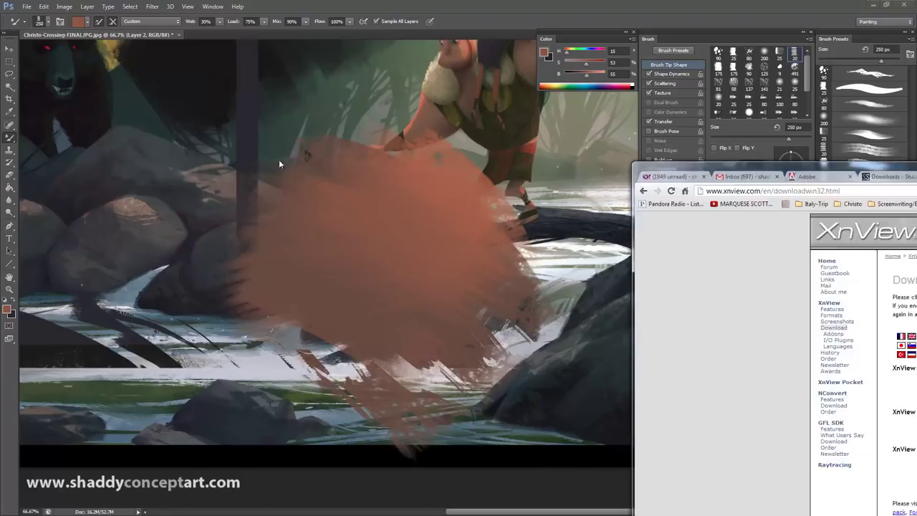
click(645, 145)
drag(361, 160, 180, 174)
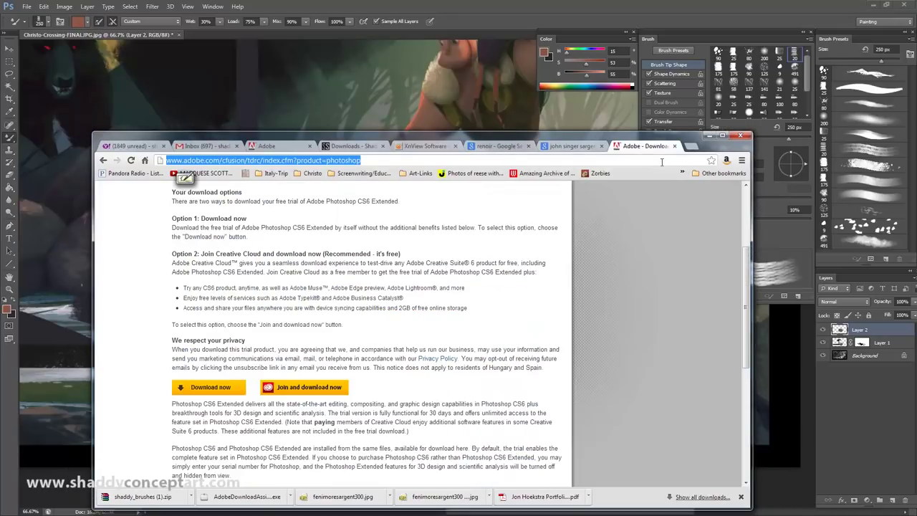
text(xn)
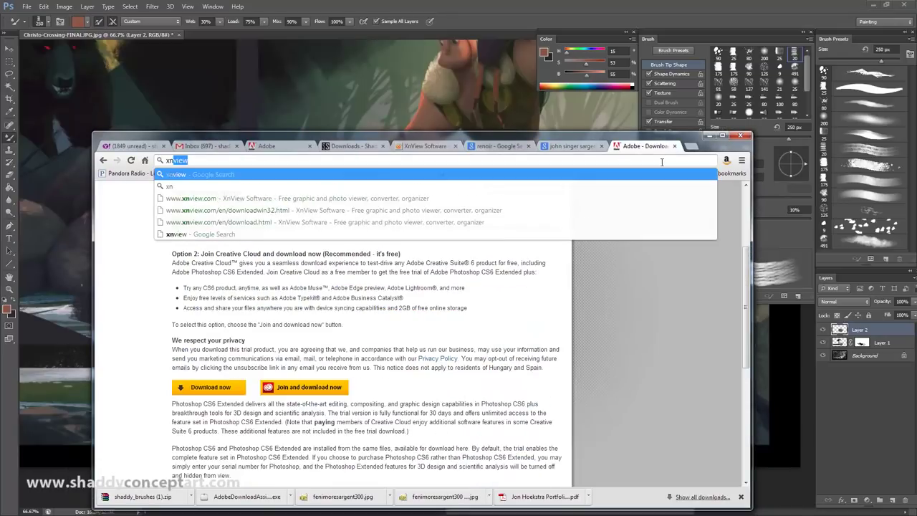
text(-view)
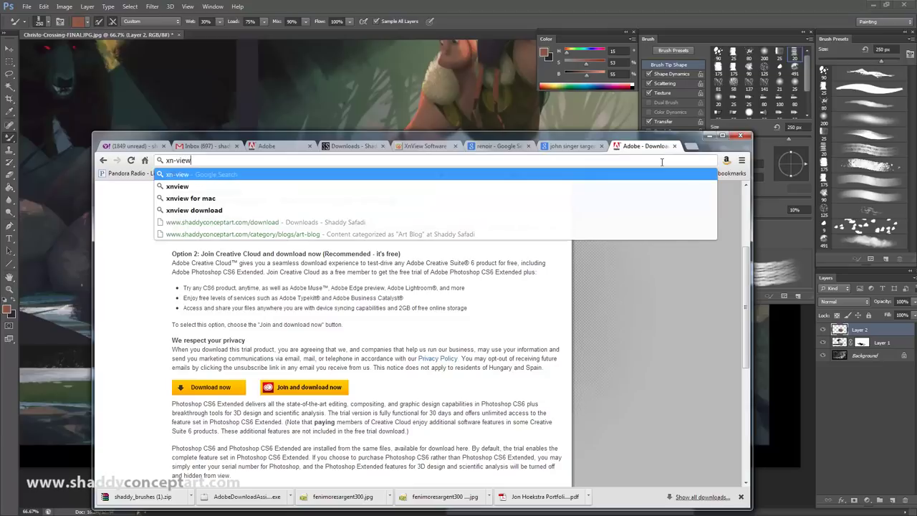
key(Return)
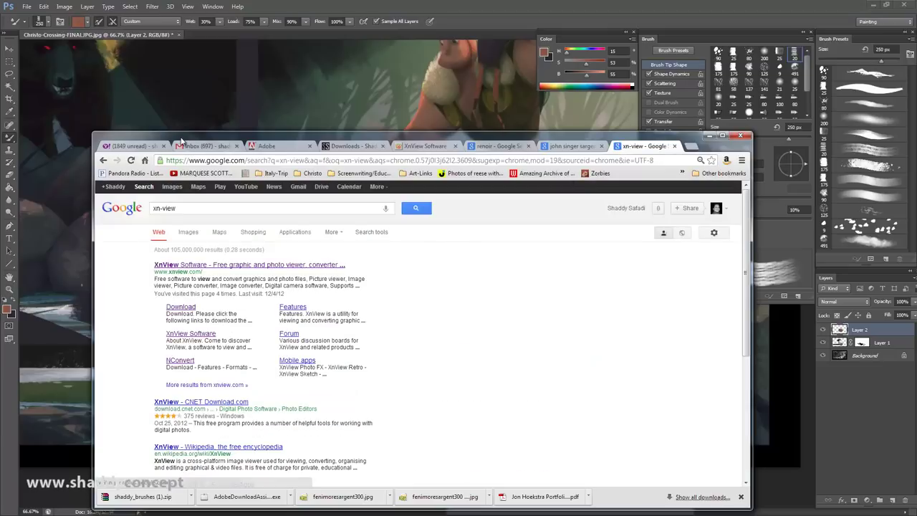
drag(184, 138, 164, 43)
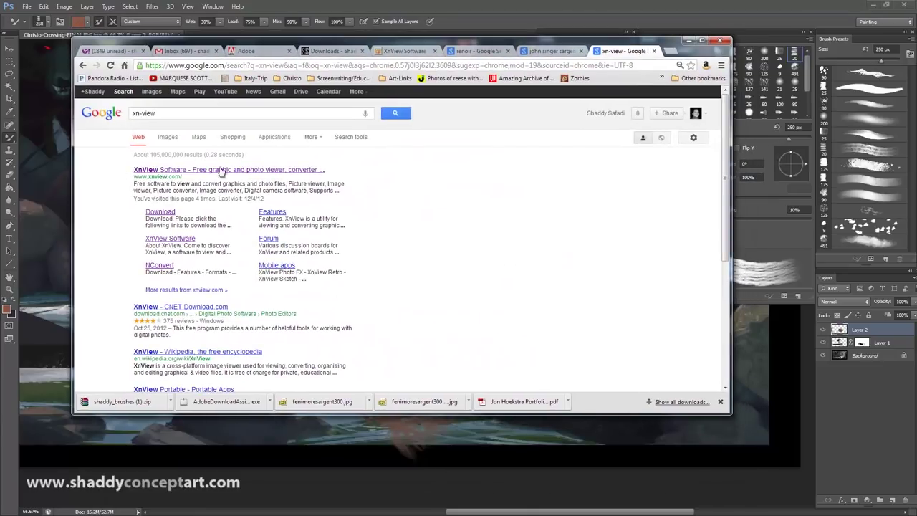
click(202, 173)
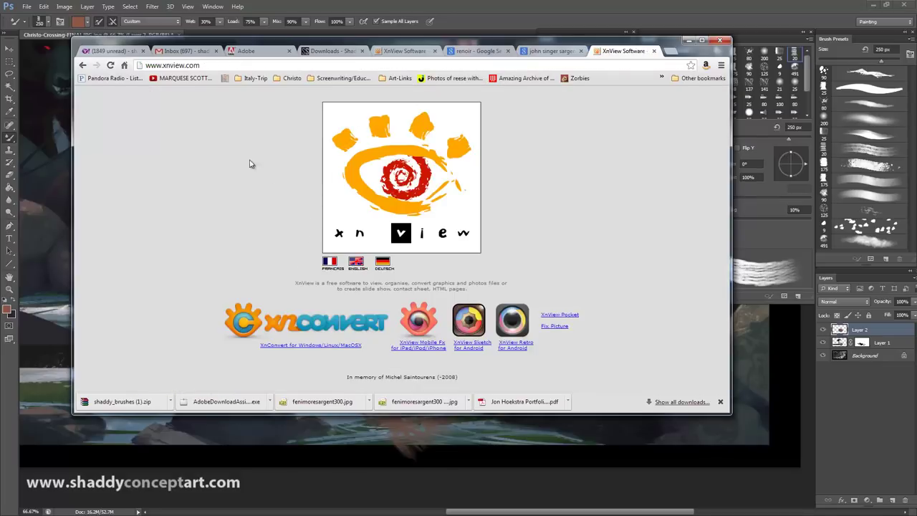
Step: Download the XnView Windows standard setup from the English site, then bring Control Panel forward
click(355, 262)
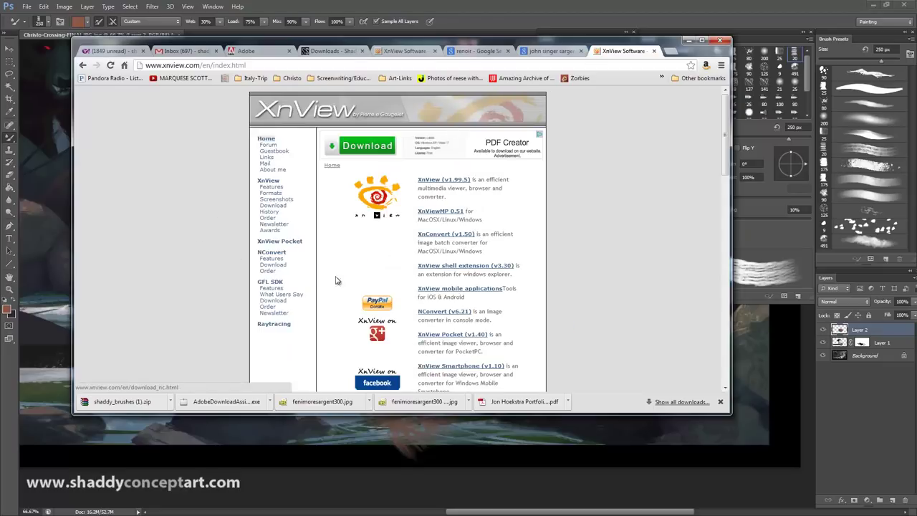
click(437, 183)
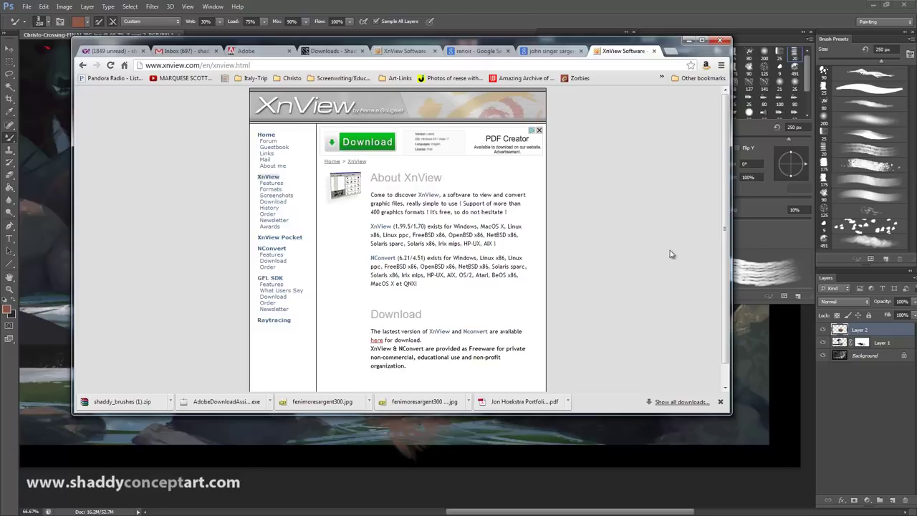
scroll(474, 226, down, 1)
click(375, 319)
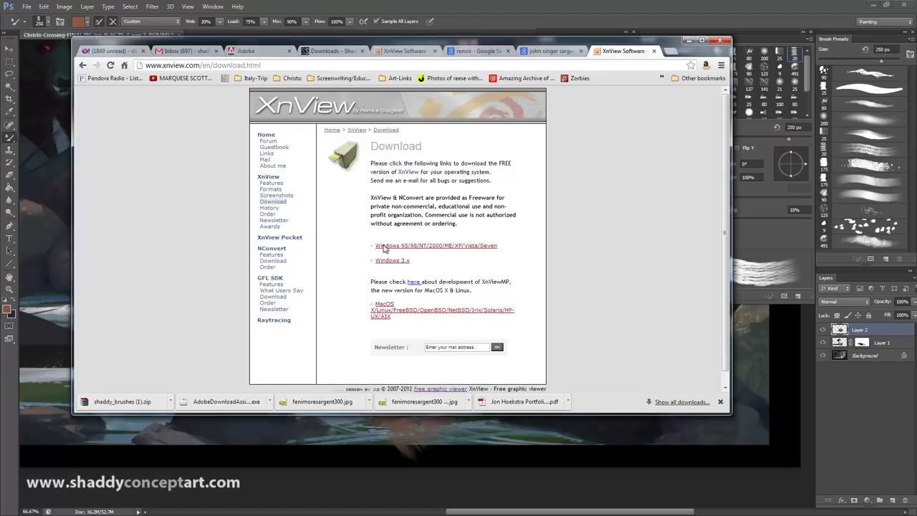
click(384, 247)
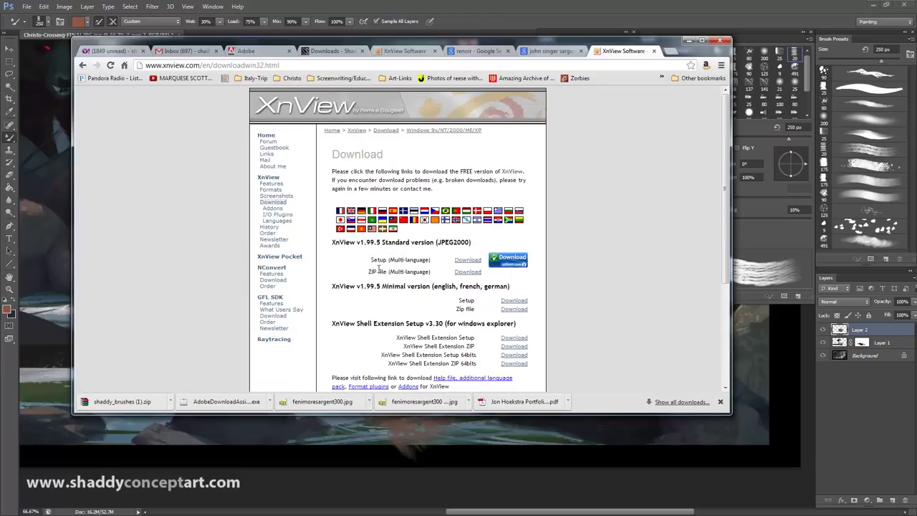
click(467, 260)
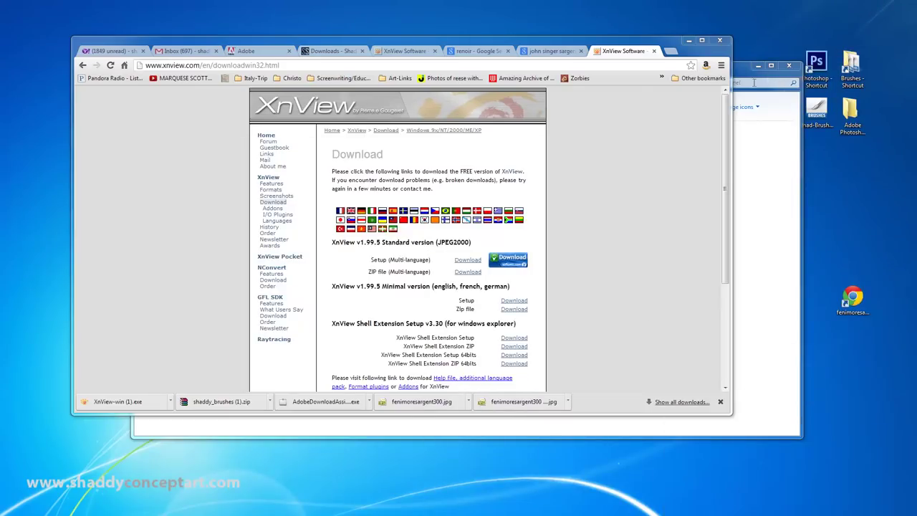
click(744, 89)
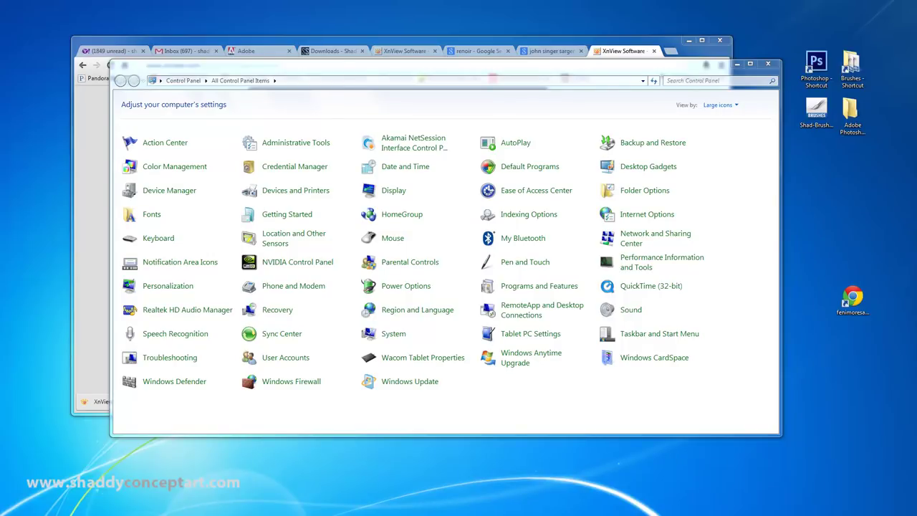
Step: Make XnView for Windows the JPG opener via the 20461 photo's Properties, then open that photo
key(alt+Tab)
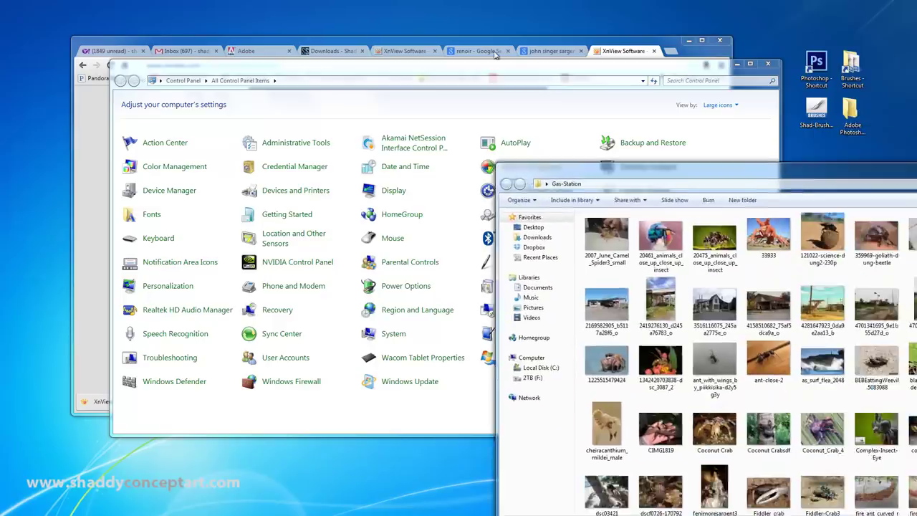
click(336, 129)
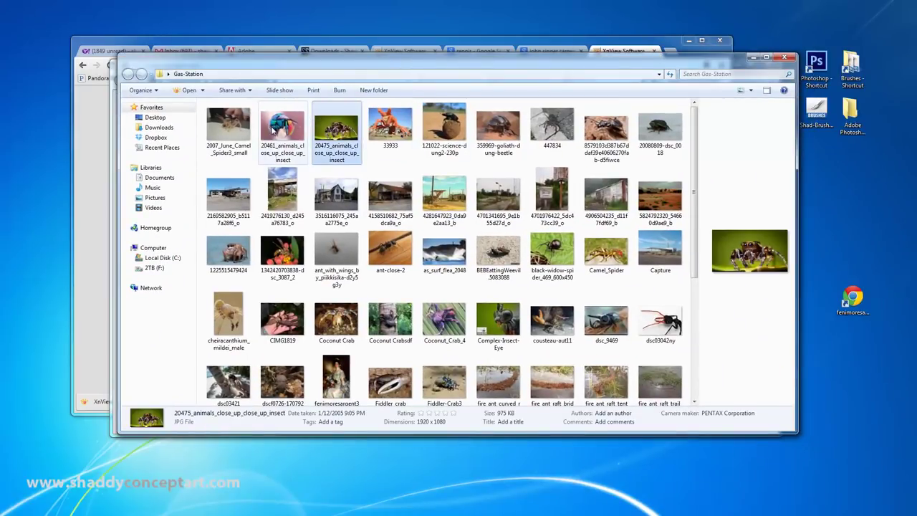
right_click(281, 131)
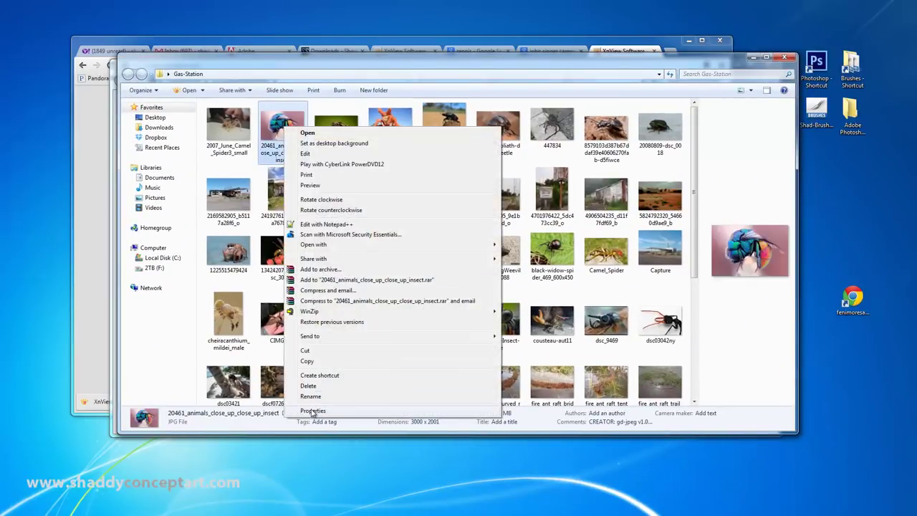
click(312, 413)
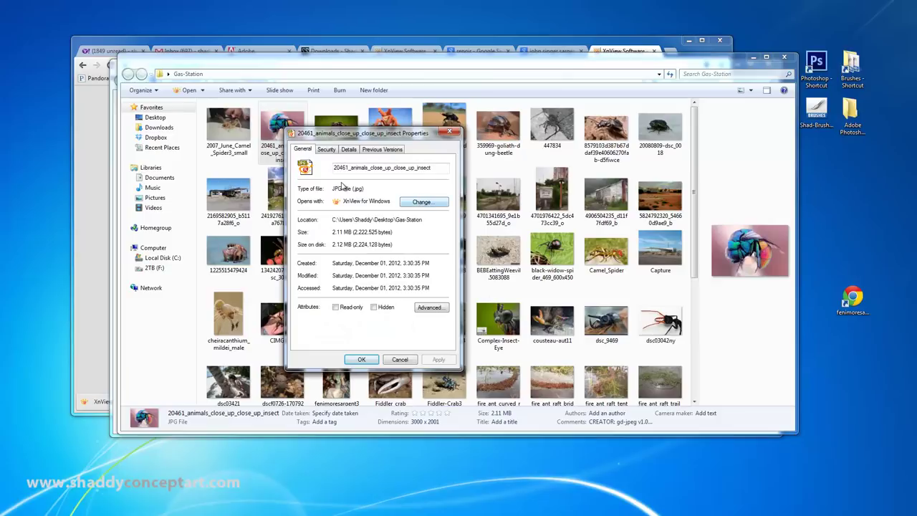
click(415, 203)
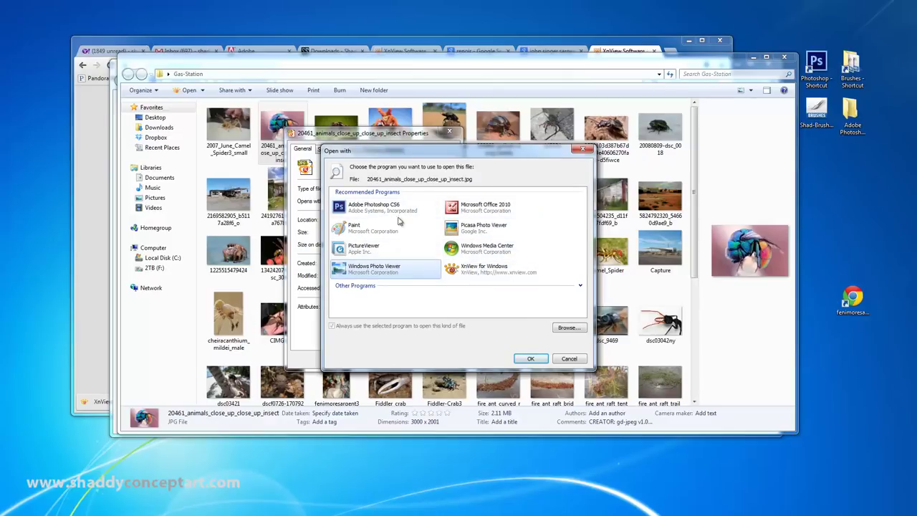
click(476, 268)
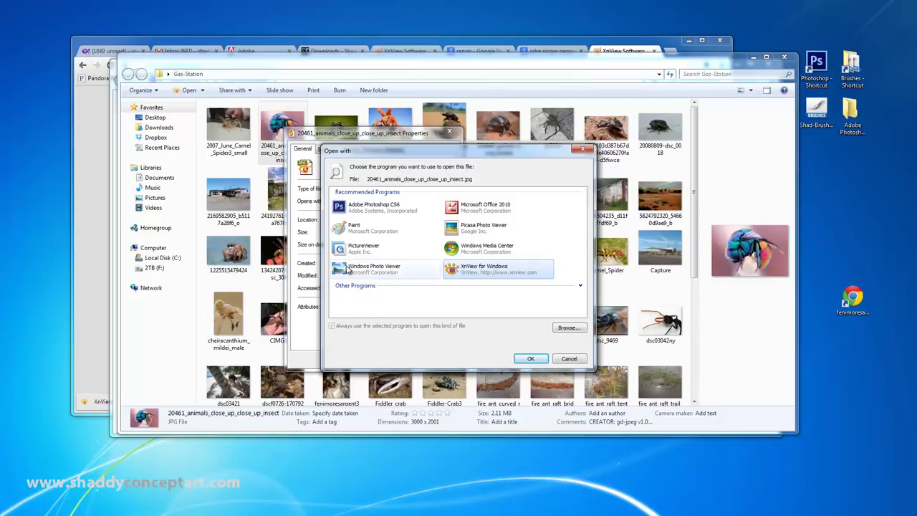
click(529, 358)
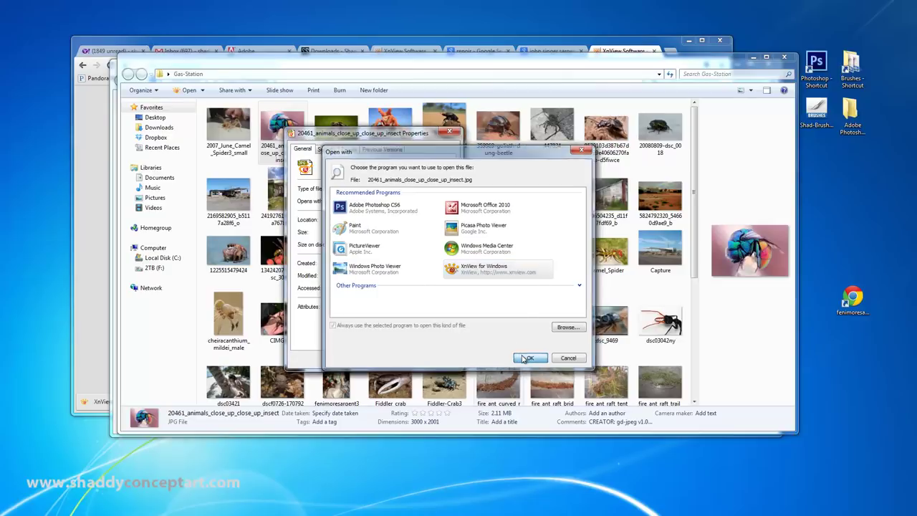
click(362, 359)
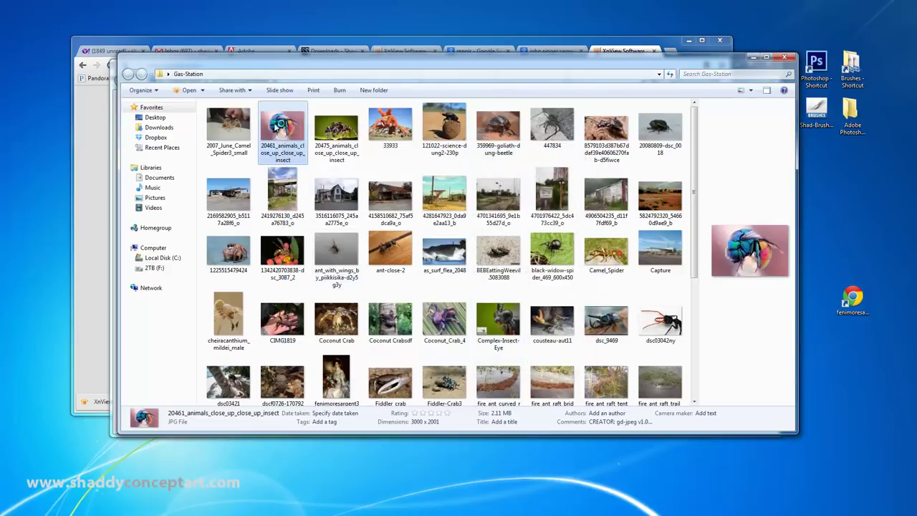
double_click(276, 126)
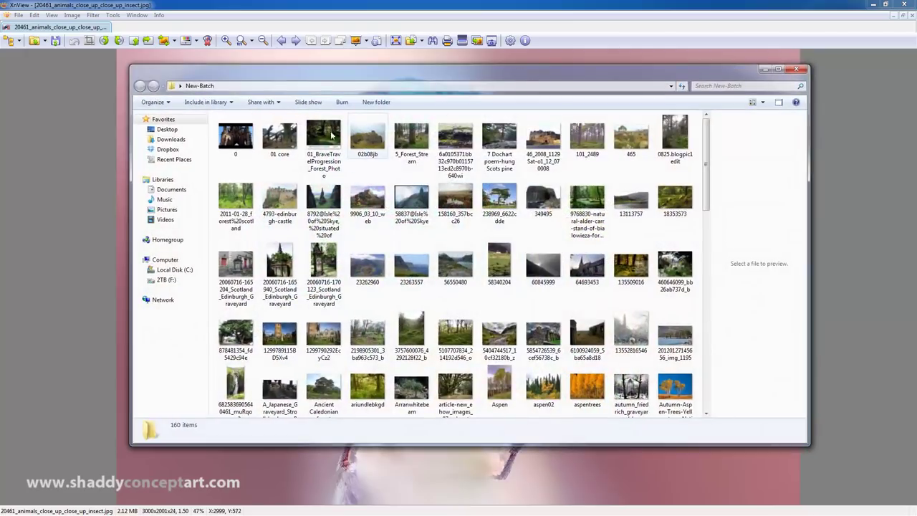
Step: Close the New-Batch Explorer window, scroll through photos in XnView, and return to the browser
click(235, 136)
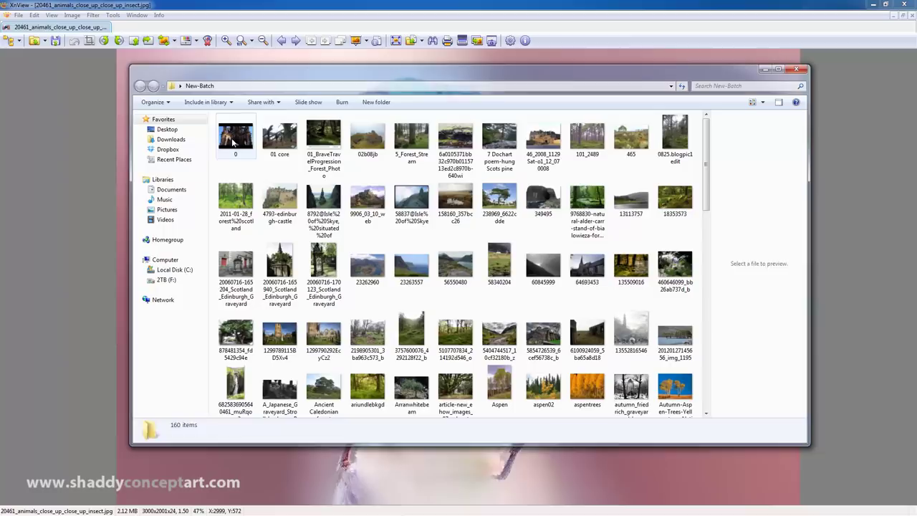
click(799, 70)
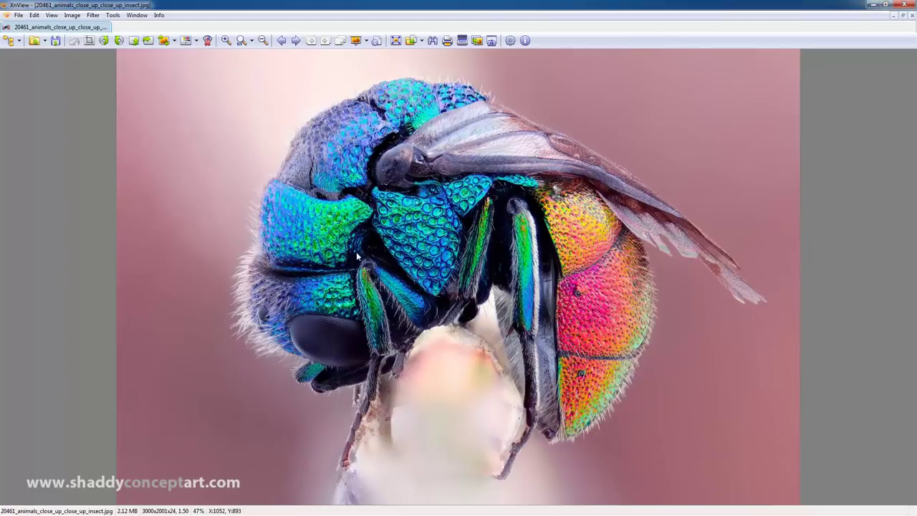
scroll(312, 276, down, 3)
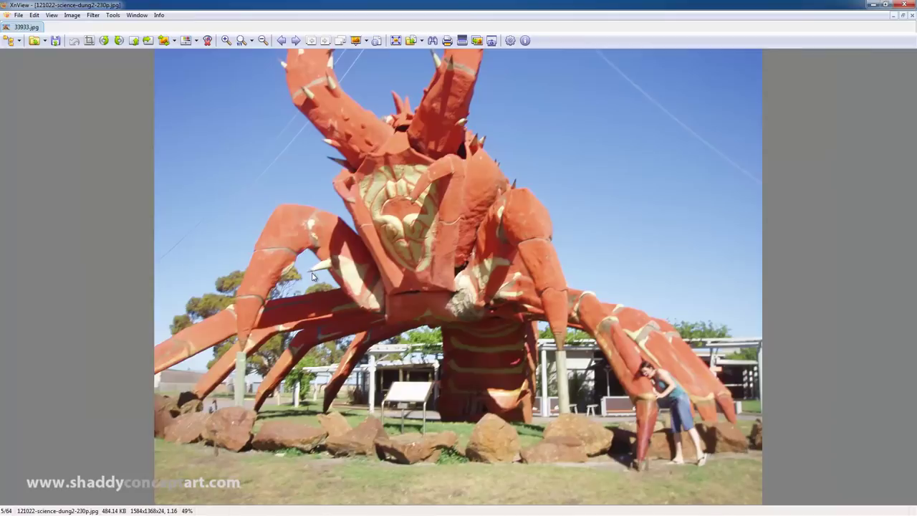
scroll(312, 276, down, 1)
double_click(346, 267)
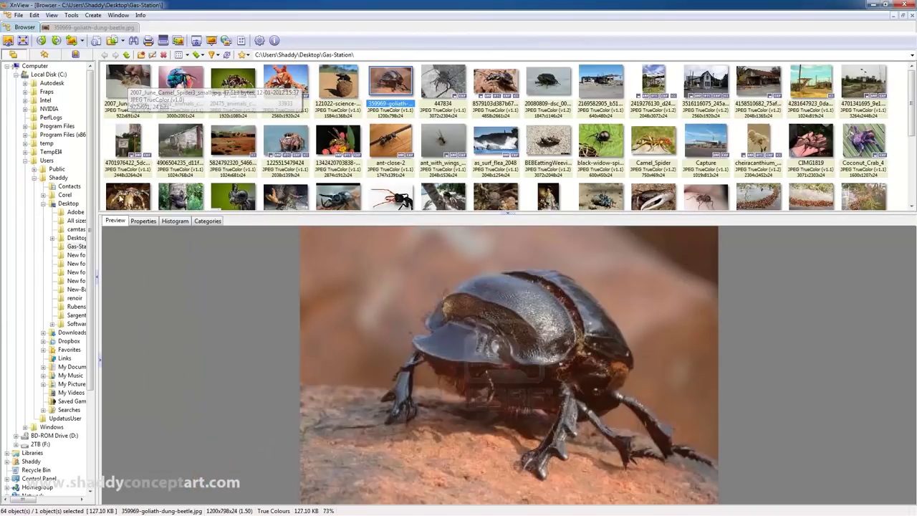
Step: Browse the Gas-Station thumbnails with arrow keys, from the spider photo to black-widow-spider
drag(90, 132, 215, 114)
click(232, 81)
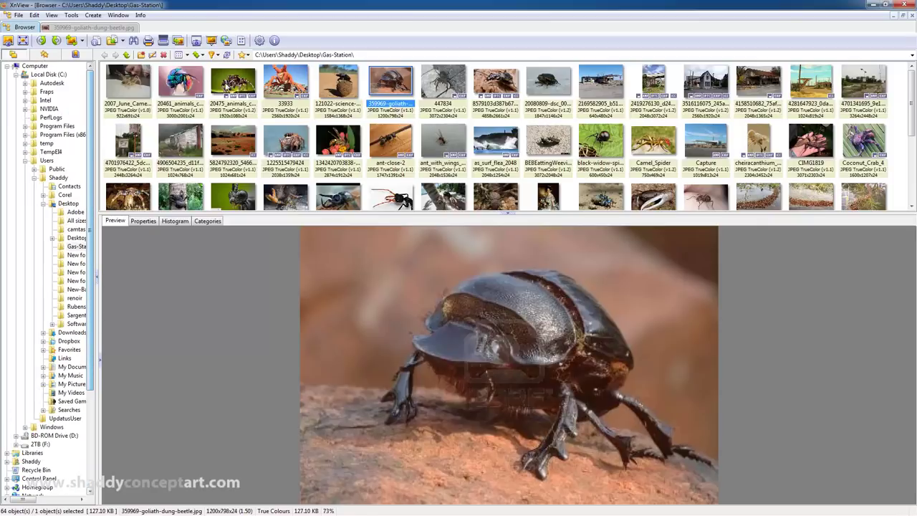
key(Right)
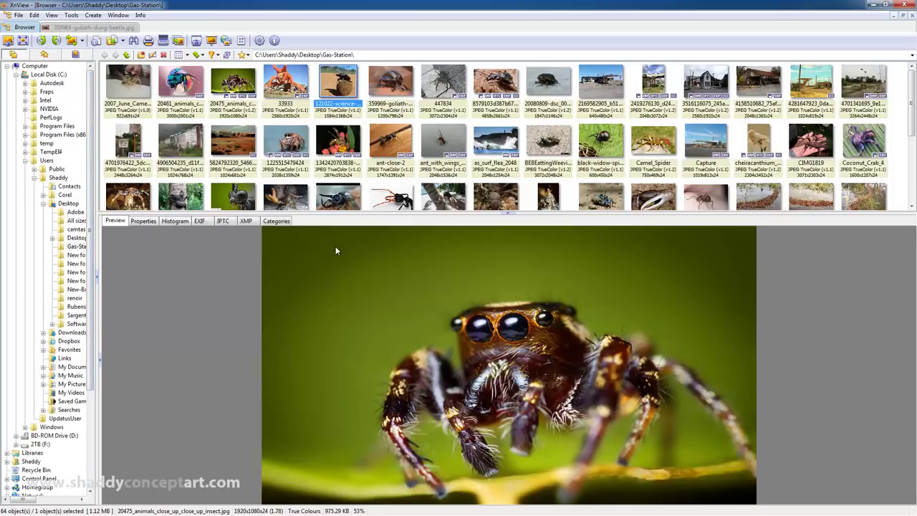
key(Right)
key(Right)
key(Down)
key(Right)
key(Down)
key(Down)
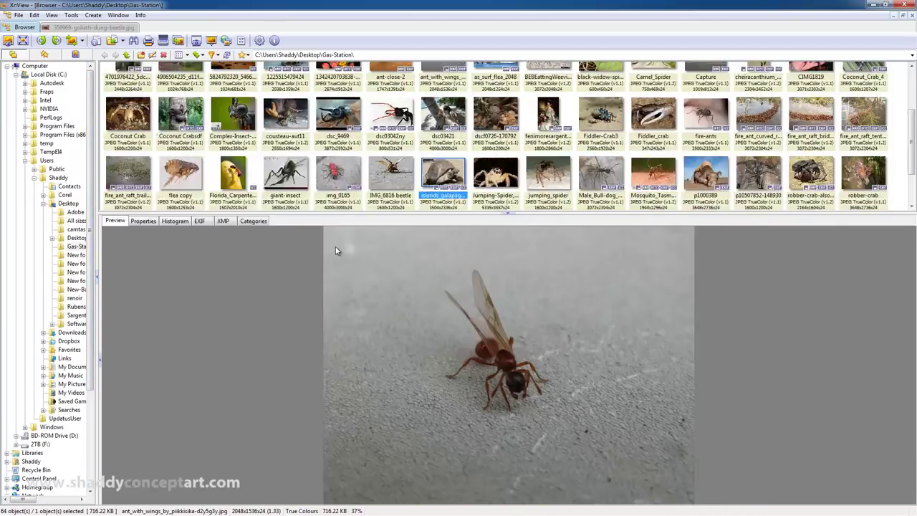
key(Right)
key(Right)
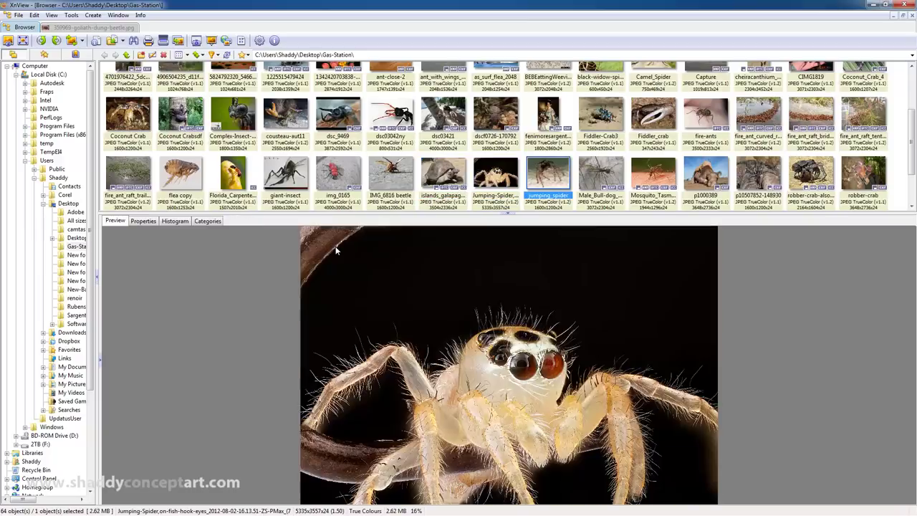
key(Right)
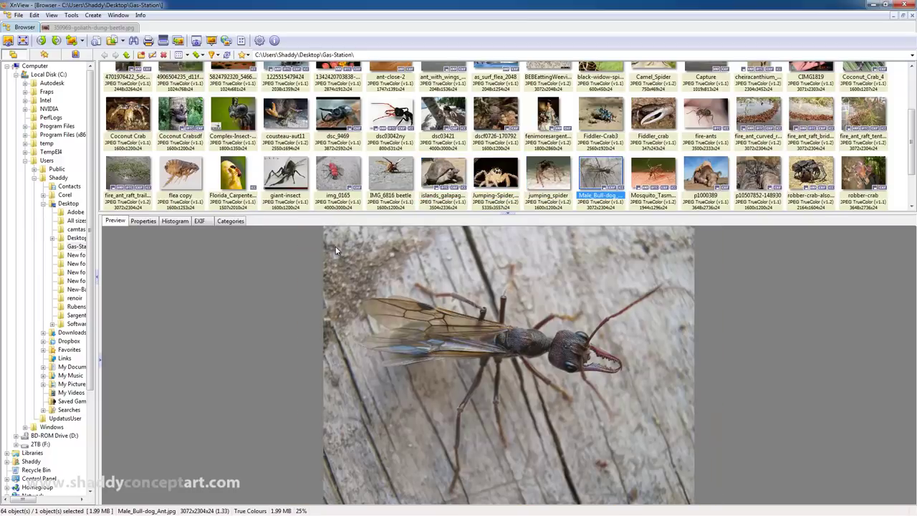
key(Right)
key(Up)
key(Up)
key(Left)
key(Left)
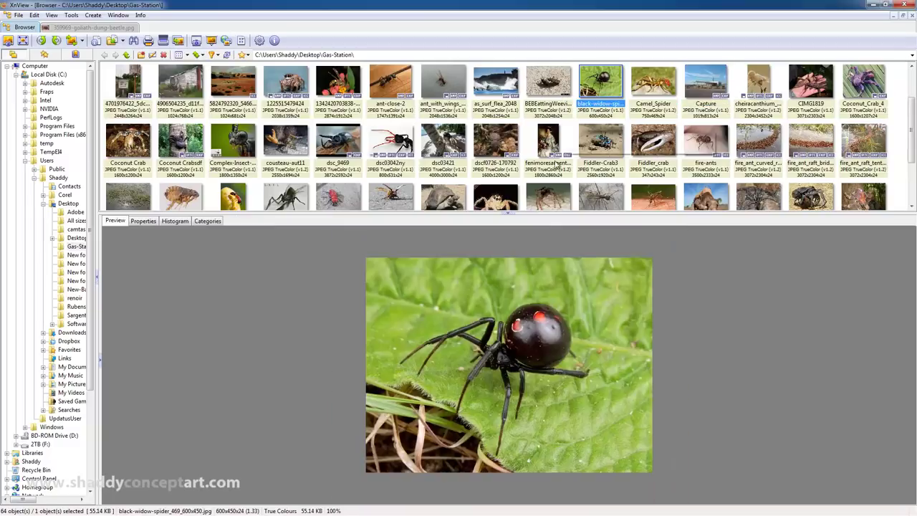
drag(522, 214, 520, 102)
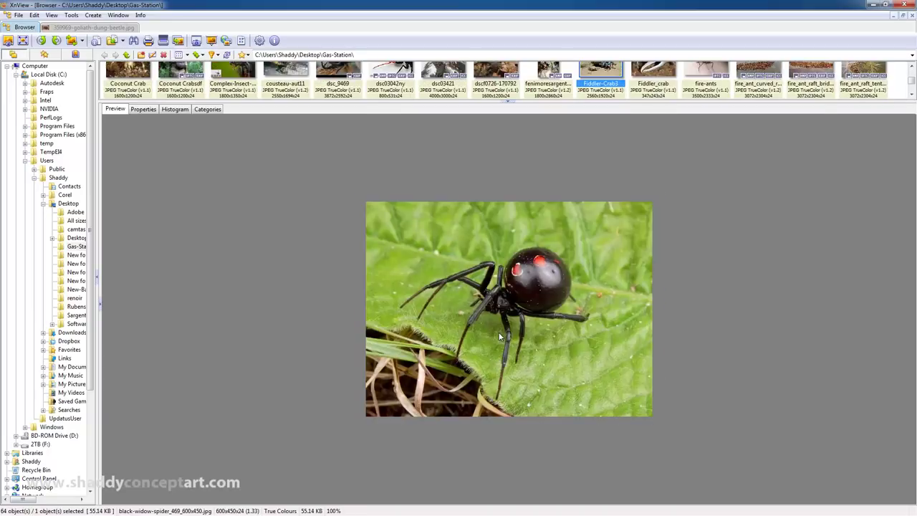
key(Left)
key(Left)
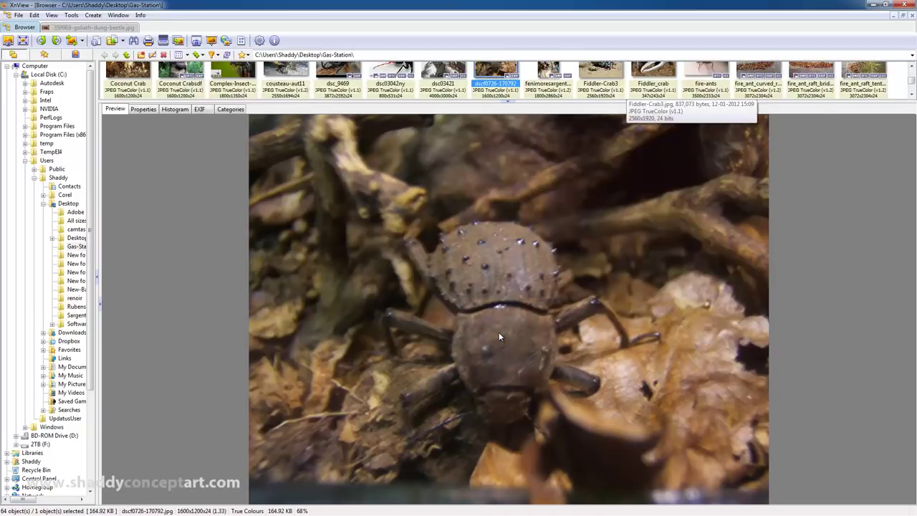
scroll(499, 336, up, 6)
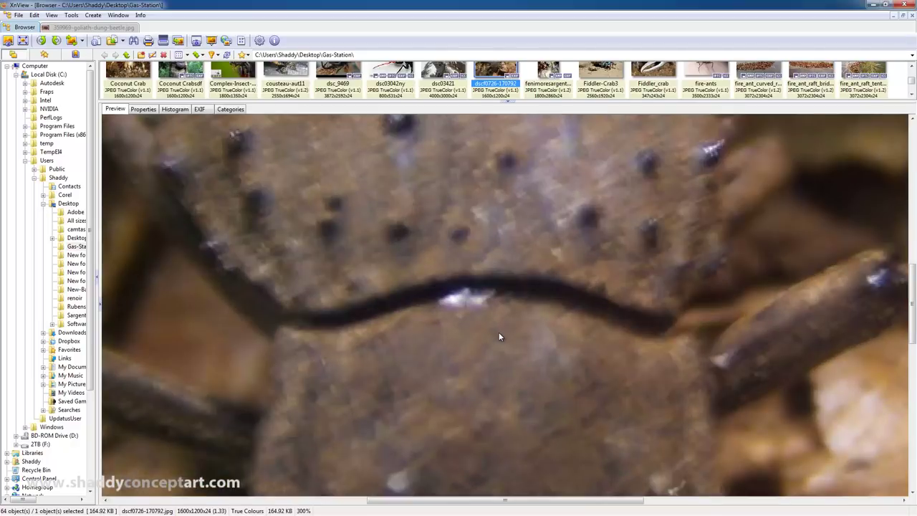
scroll(464, 331, down, 9)
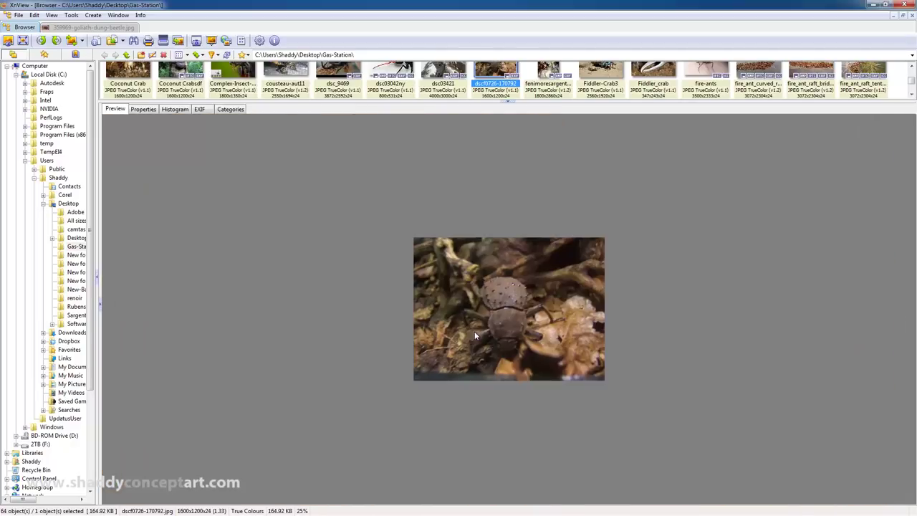
scroll(474, 331, up, 6)
scroll(478, 330, down, 4)
scroll(479, 330, up, 3)
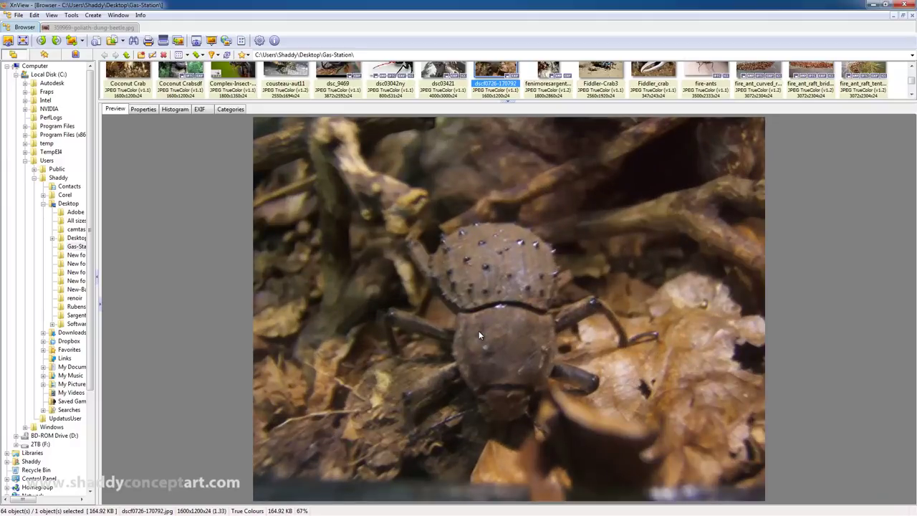
key(ctrl+t)
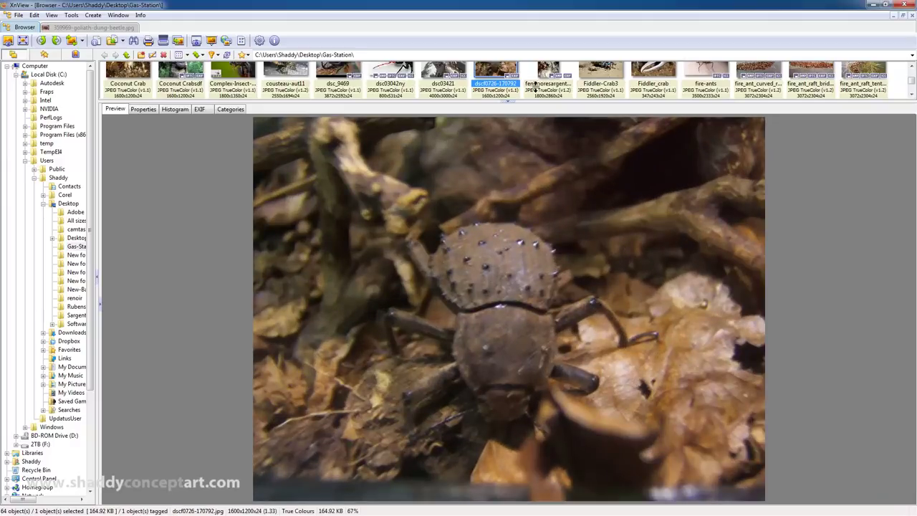
key(ctrl+t)
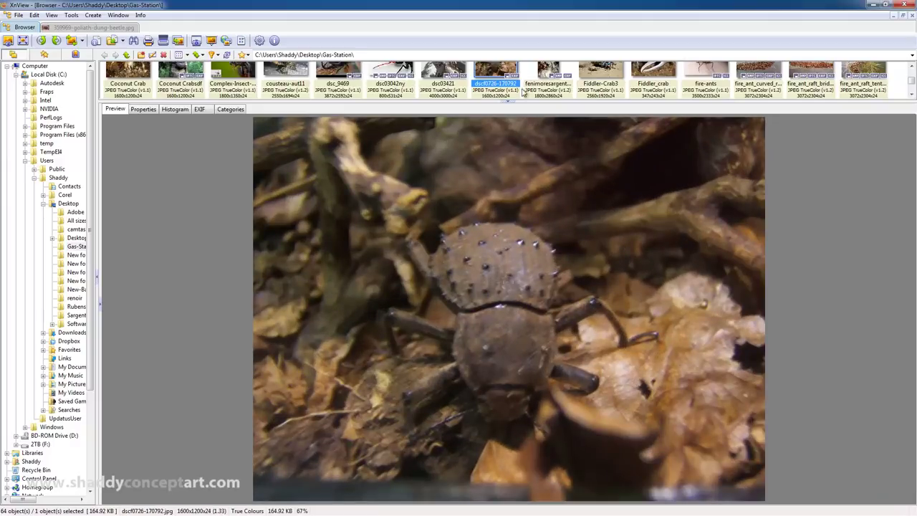
Step: View the photos full size, then return to the browser with every thumbnail row visible
double_click(511, 207)
scroll(502, 265, down, 3)
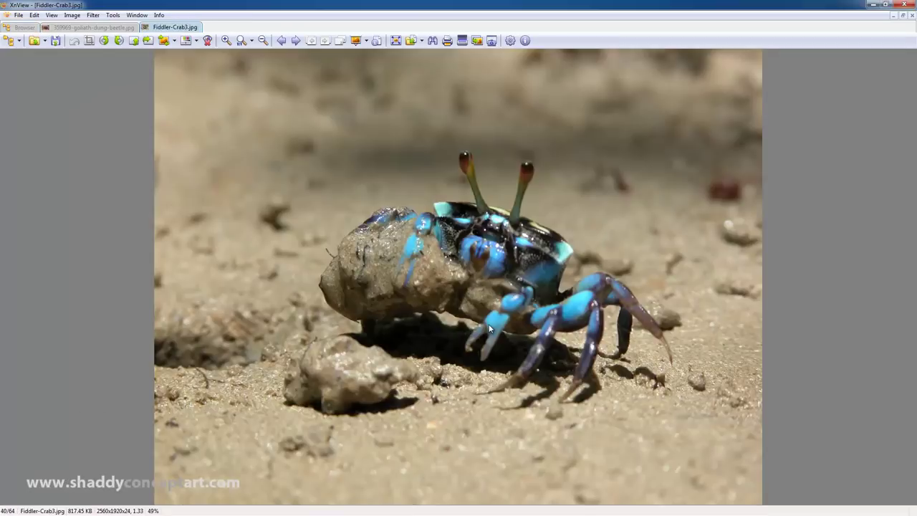
scroll(490, 328, down, 4)
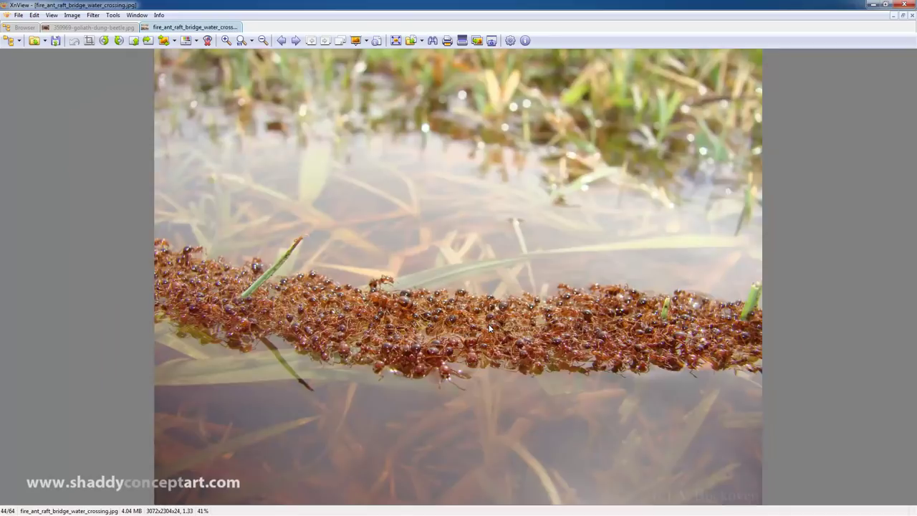
scroll(489, 324, down, 2)
key(Escape)
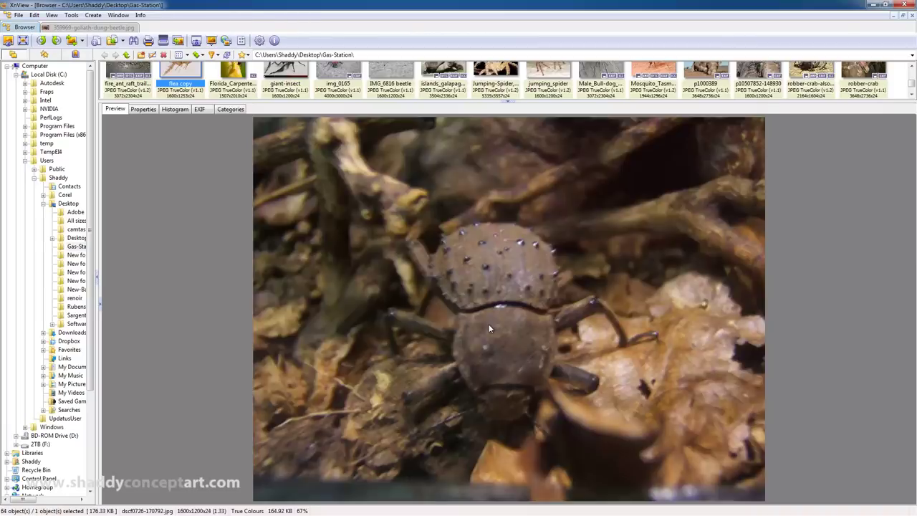
drag(467, 103, 459, 354)
Step: Arrow through the thumbnails to the IMG_6816 beetle photo and restore XnView's window size
click(390, 204)
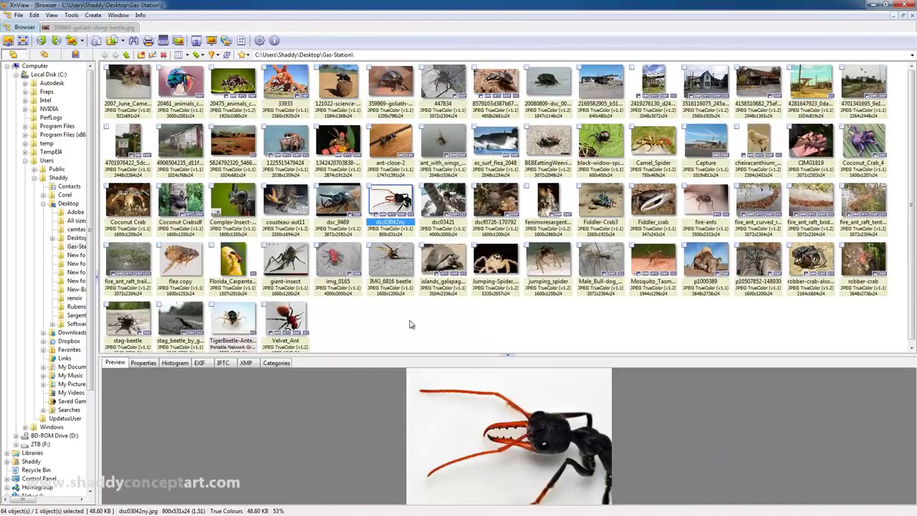
key(Right)
key(Right)
key(Right)
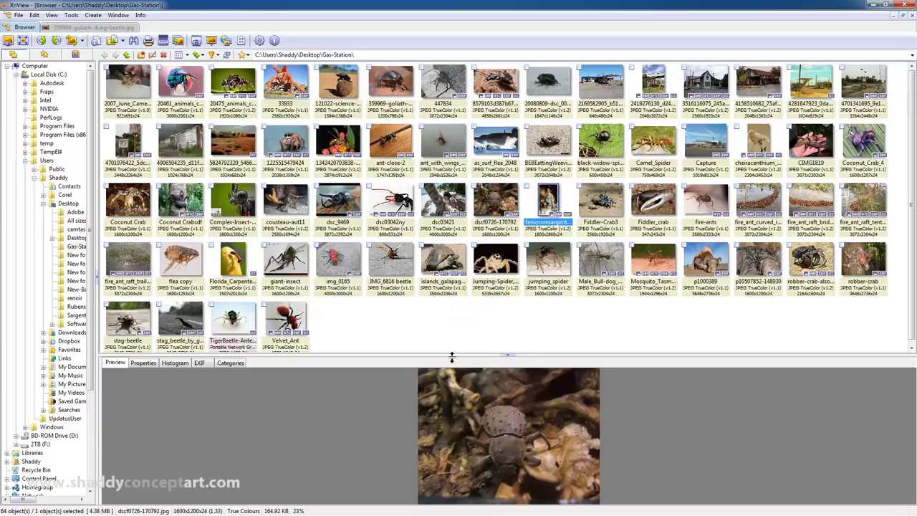
drag(446, 354, 435, 295)
key(Right)
key(Right)
key(Right)
key(Right)
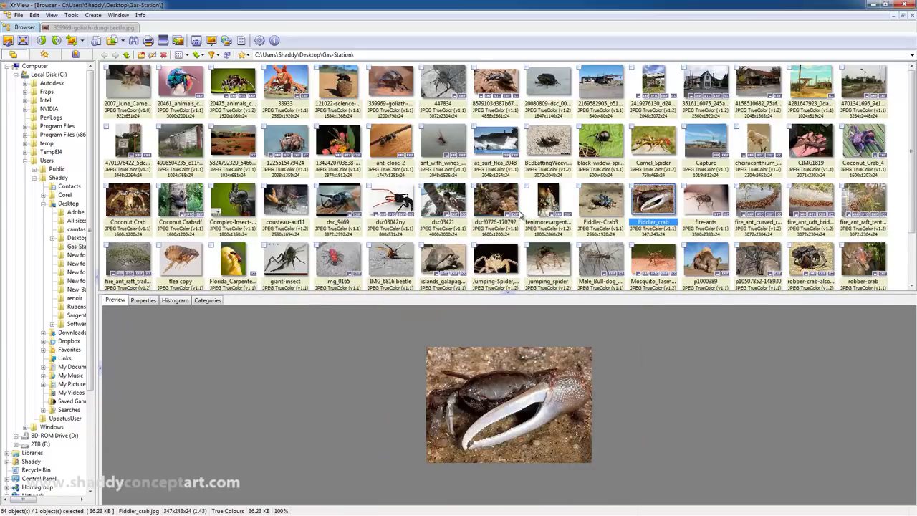
key(Down)
key(Left)
key(Left)
key(Left)
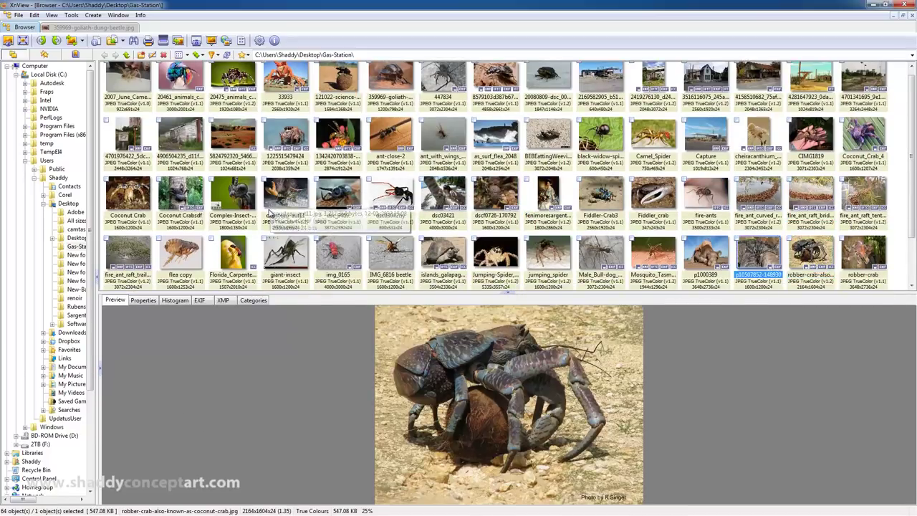
key(Left)
key(Left)
key(Left)
key(Left)
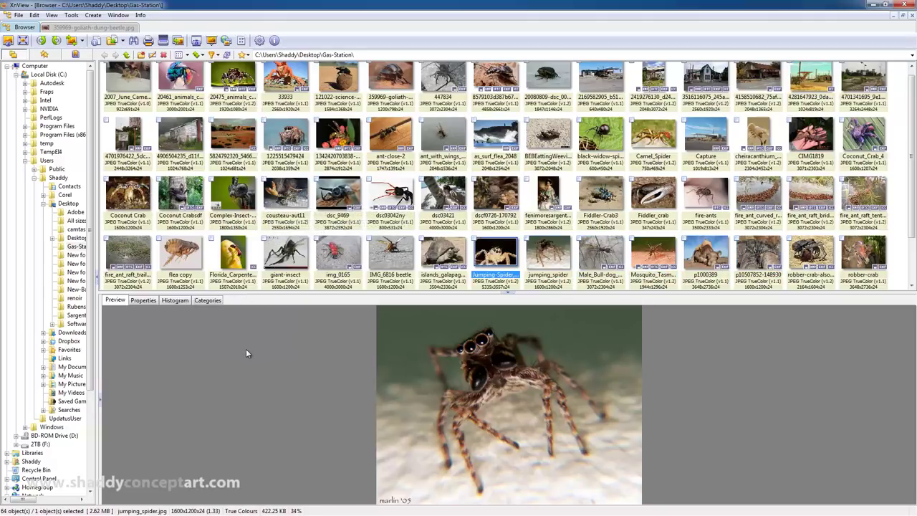
key(Left)
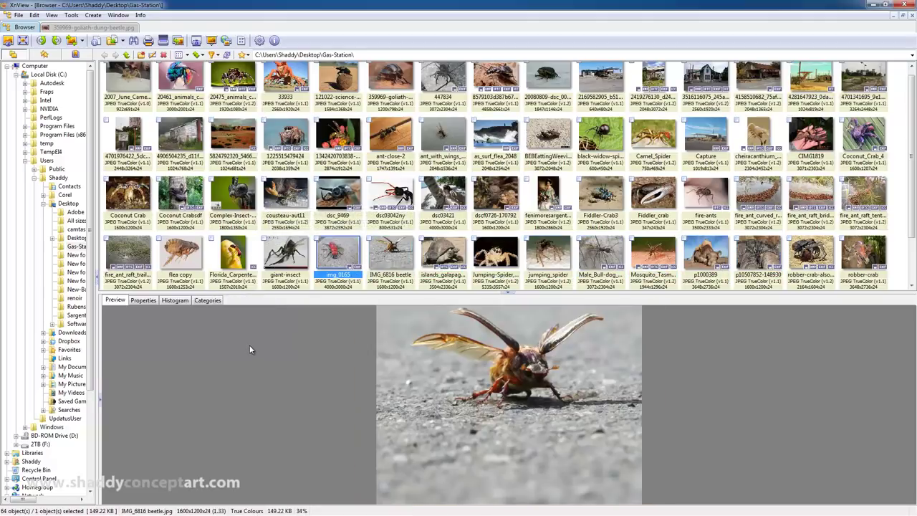
key(Right)
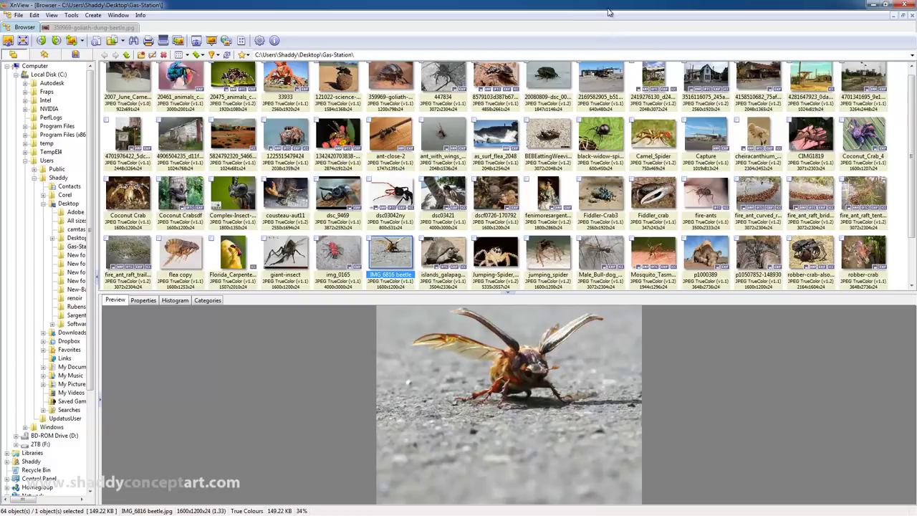
double_click(613, 9)
Step: Move the XnView, Explorer and Control Panel windows aside, then show Chrome's XnView download tab
drag(613, 9, 439, 119)
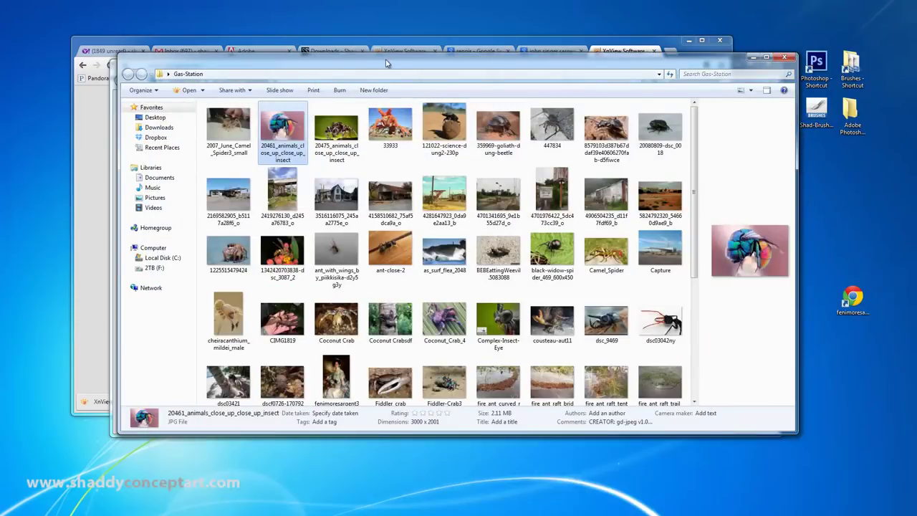
drag(389, 61, 390, 113)
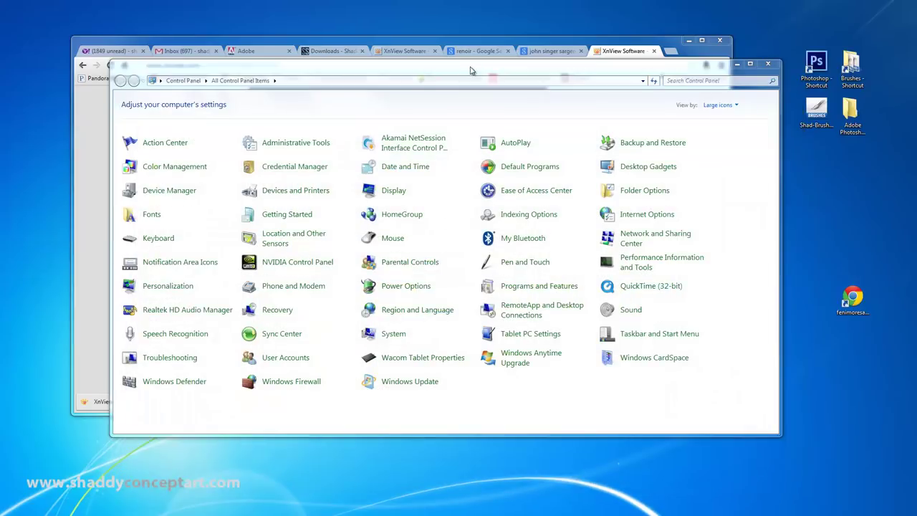
drag(500, 64, 494, 96)
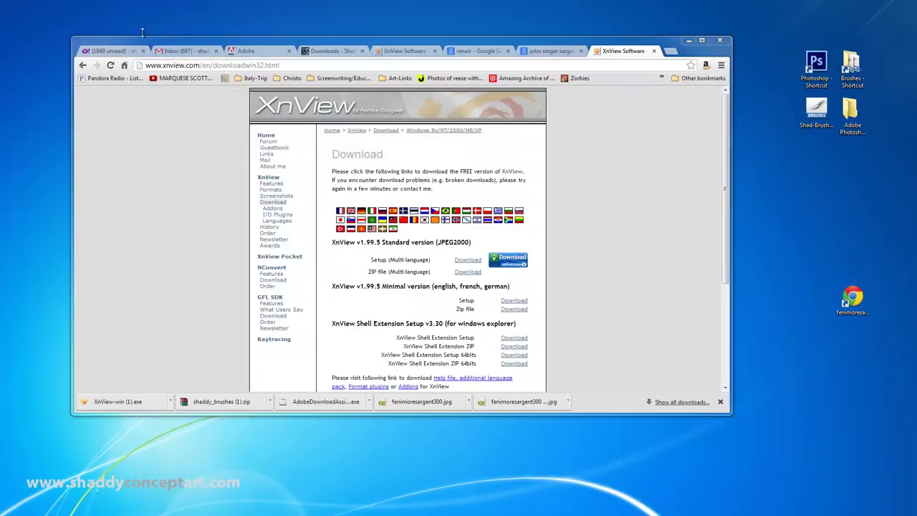
click(183, 54)
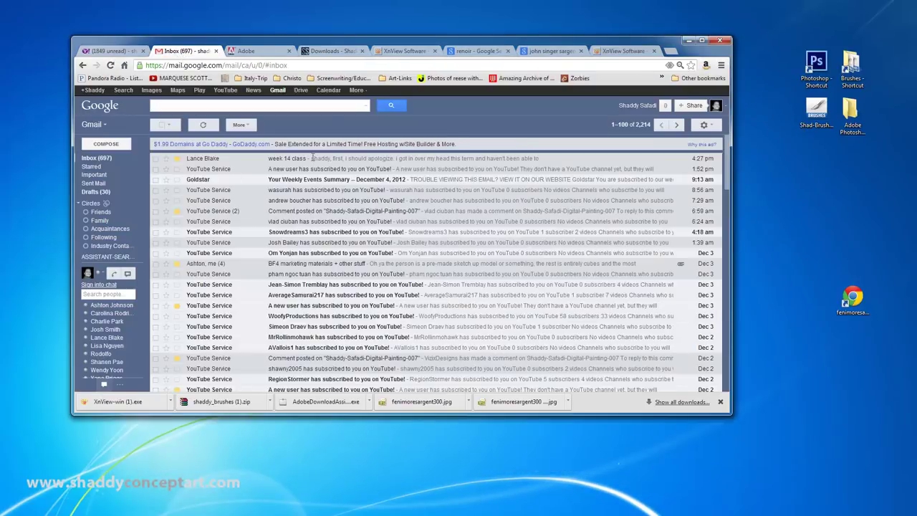
drag(466, 57, 412, 57)
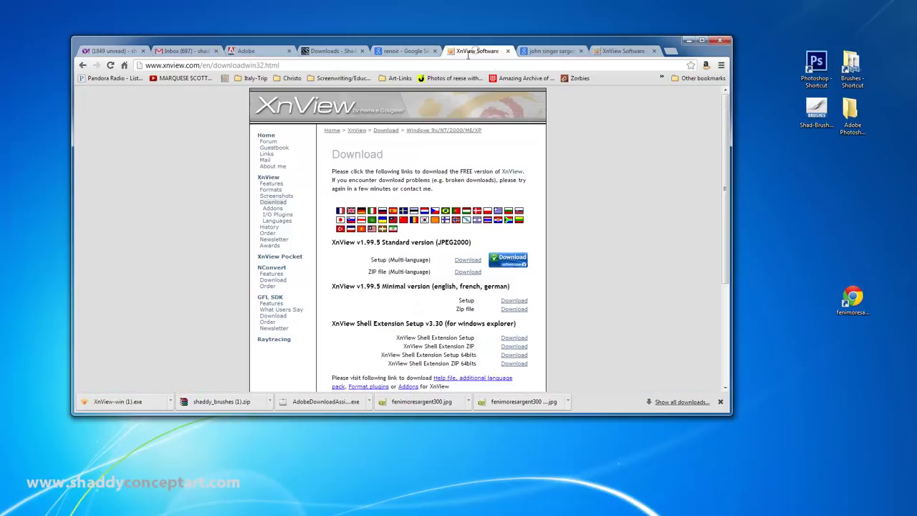
click(478, 53)
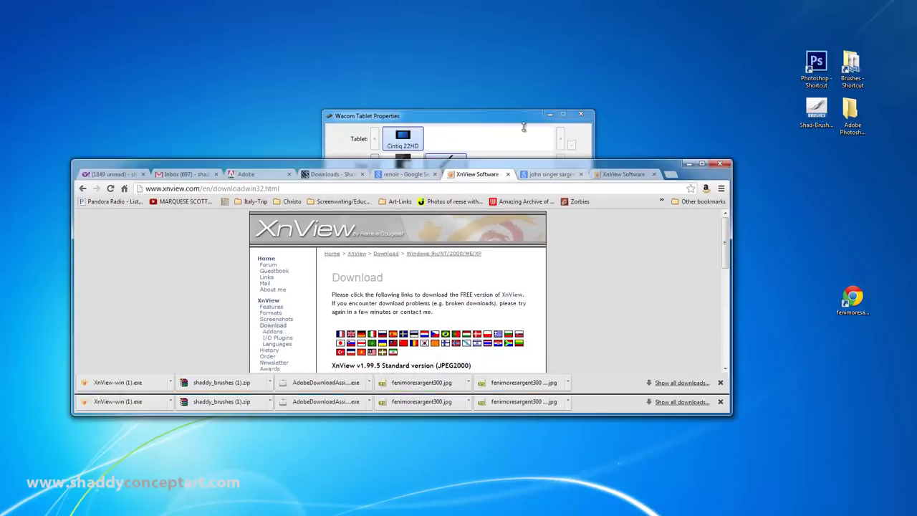